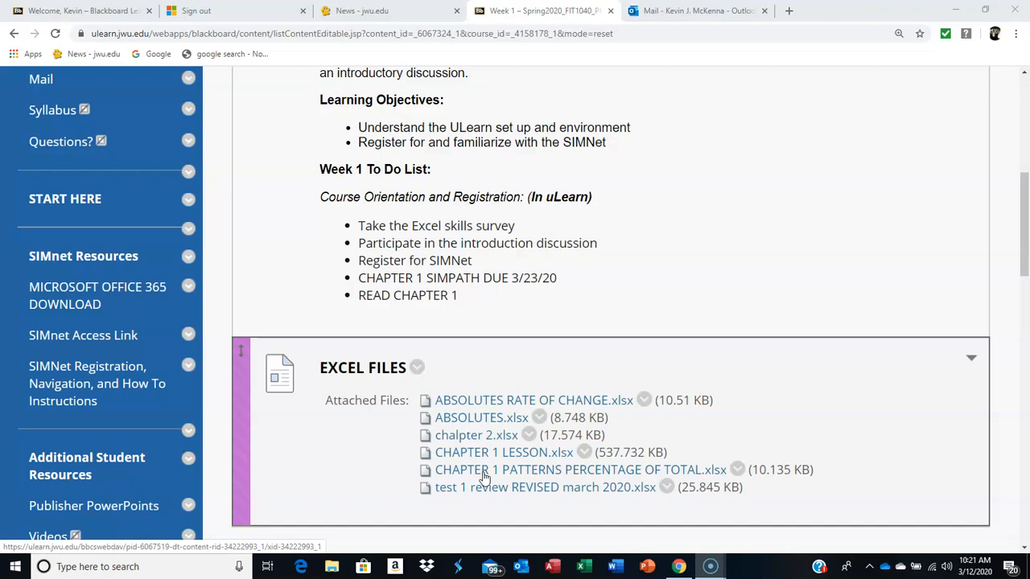
Step: Open the CHAPTER 1 PATTERNS PERCENTAGE OF TOTAL workbook for editing and add two blank worksheets after Sheet1
{"action": "left_click", "coordinate": [483, 470]}
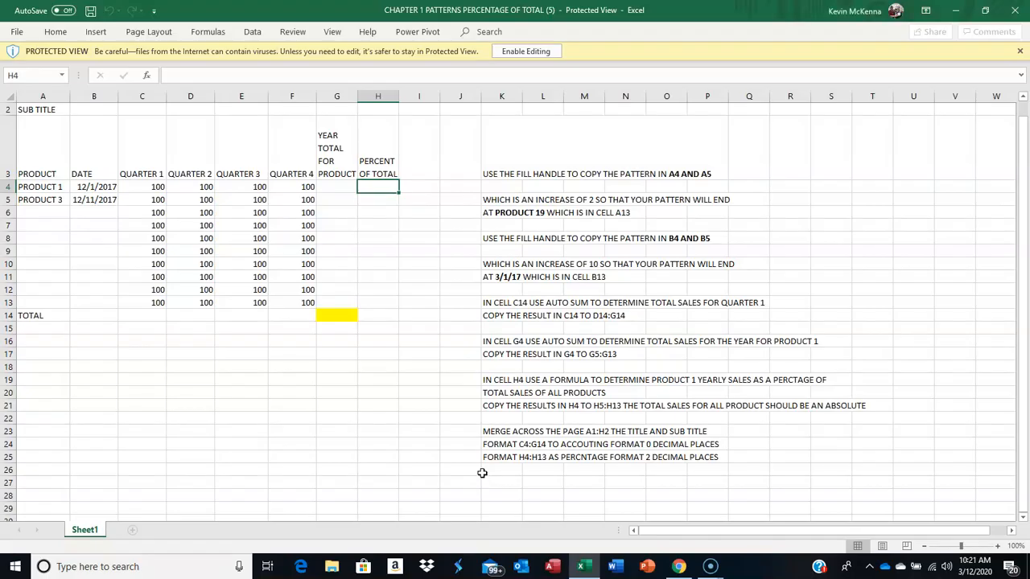
{"action": "left_click", "coordinate": [526, 52]}
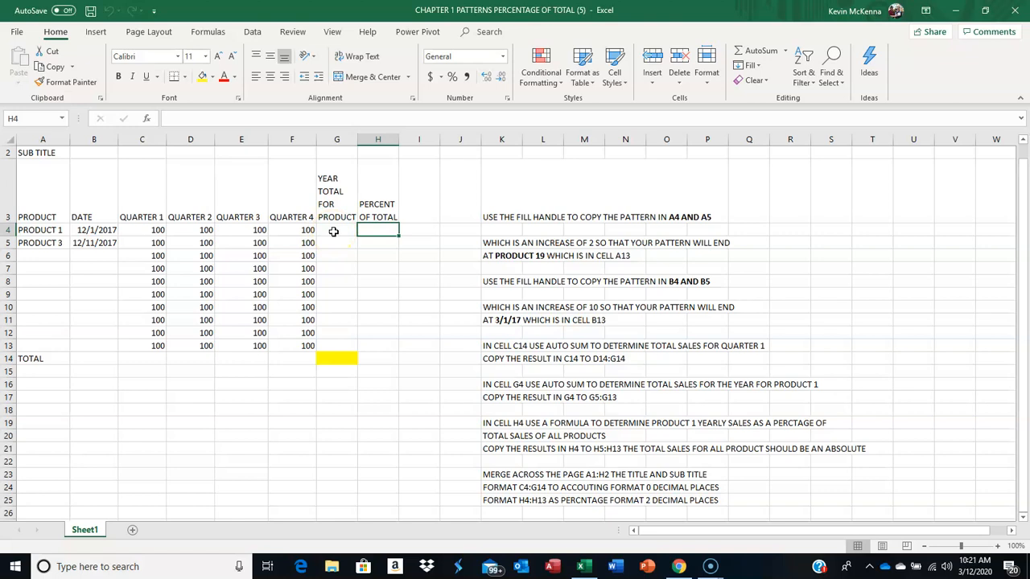
{"action": "left_click", "coordinate": [133, 535]}
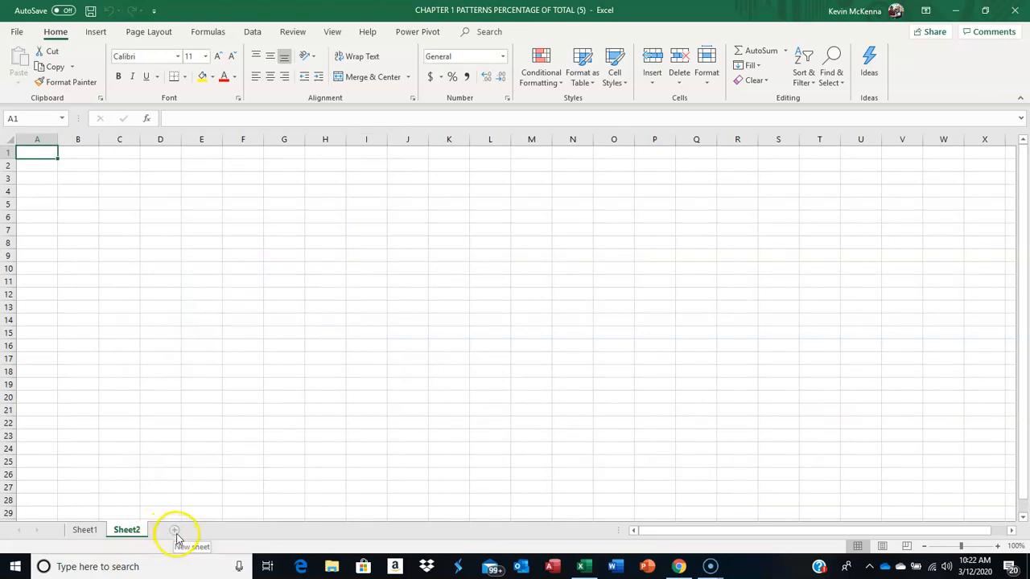
{"action": "left_click", "coordinate": [175, 530]}
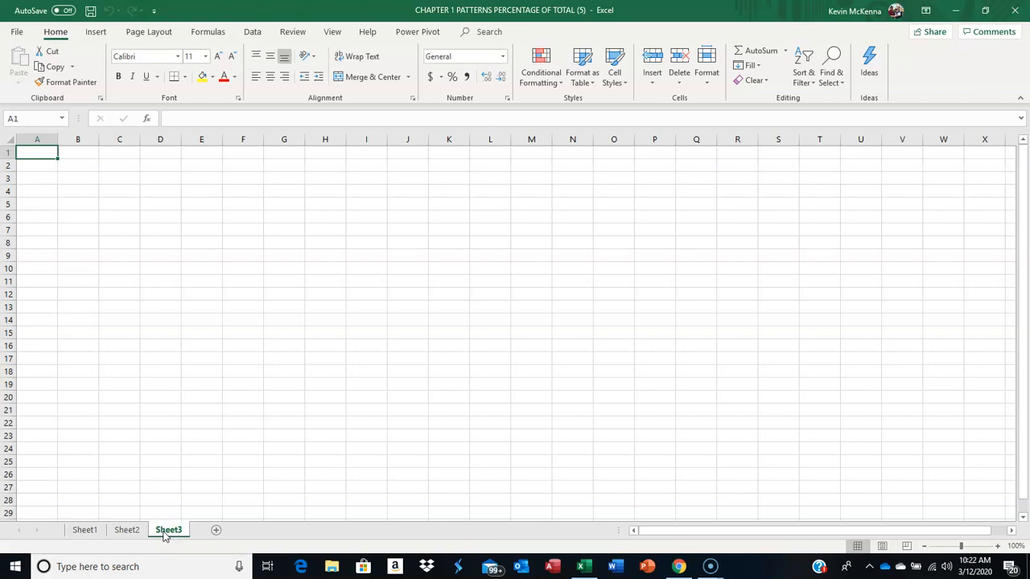
Step: Rename the Sheet2 worksheet with the instructor's first name
{"action": "left_click", "coordinate": [138, 536]}
{"action": "left_click", "coordinate": [129, 533]}
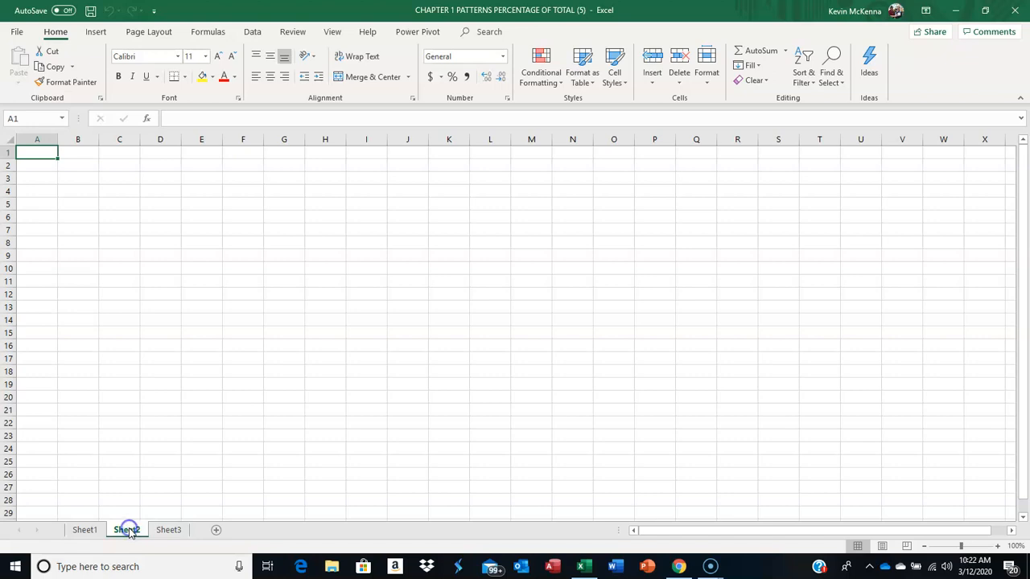
{"action": "double_click", "coordinate": [129, 530]}
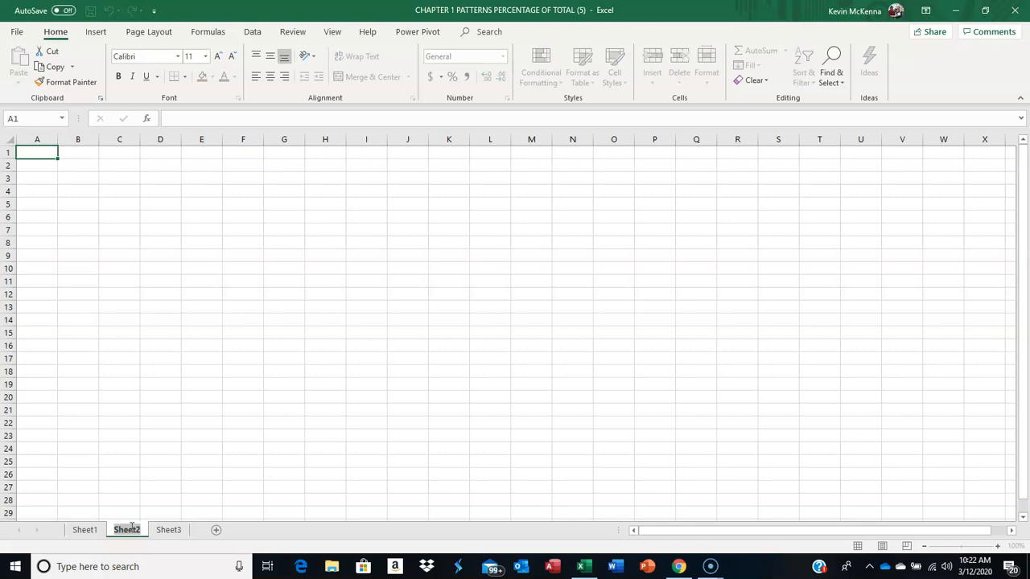
{"action": "type", "text": "kevin"}
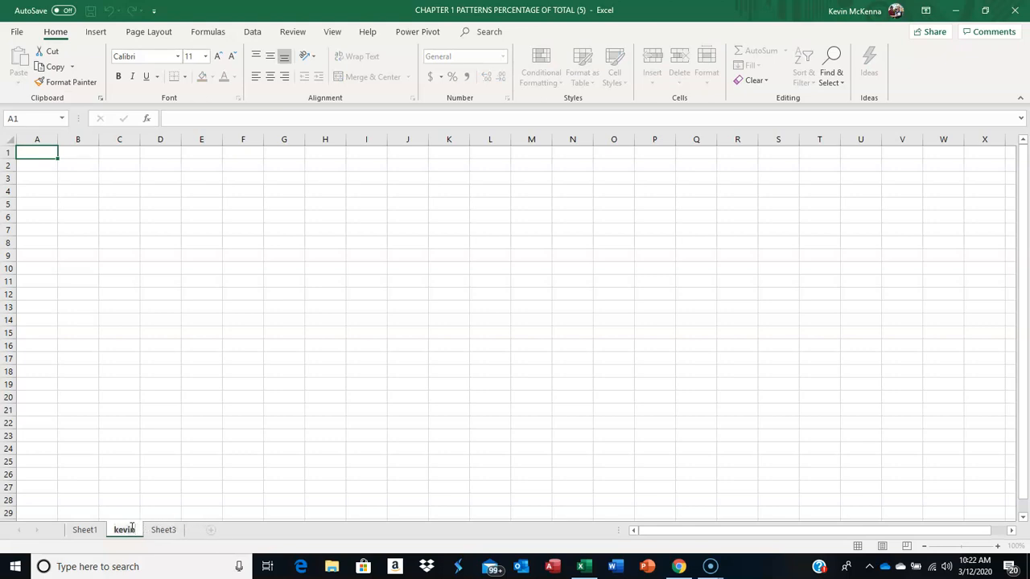
{"action": "key", "text": "Return"}
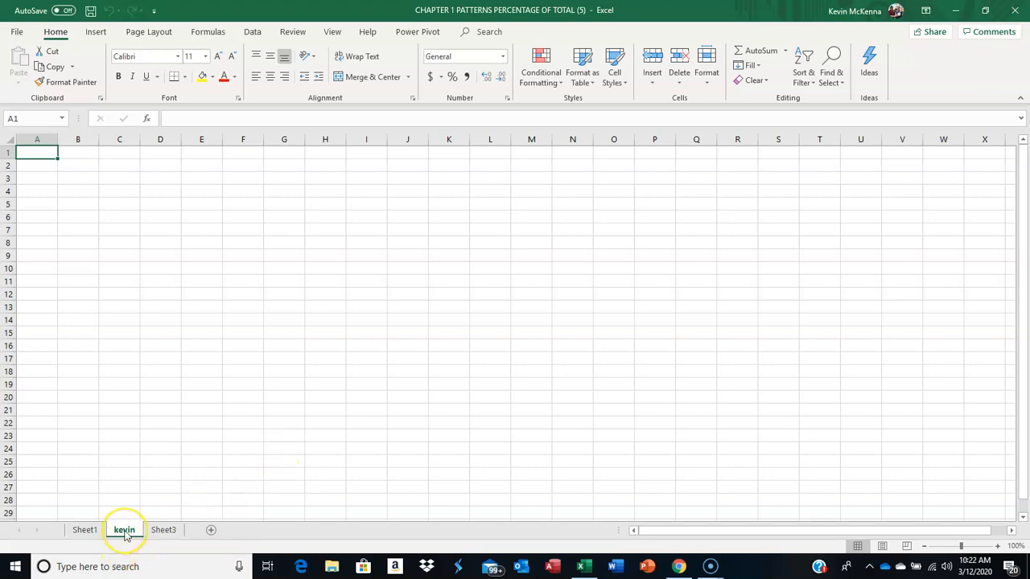
Step: Rename the Sheet3 worksheet with the instructor's last name
{"action": "left_click", "coordinate": [166, 531]}
{"action": "left_click", "coordinate": [166, 531]}
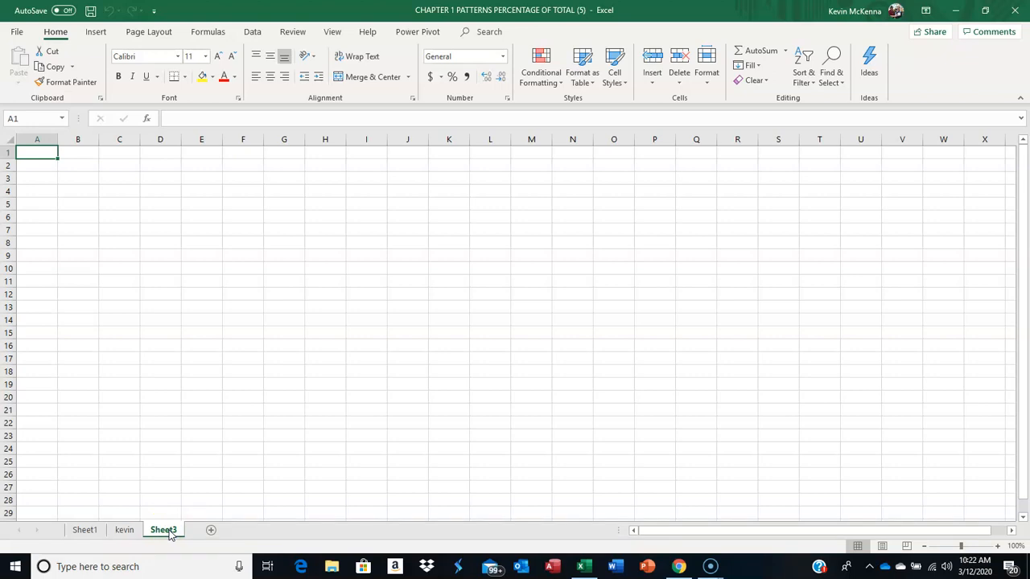
{"action": "left_click", "coordinate": [162, 532]}
{"action": "right_click", "coordinate": [161, 533]}
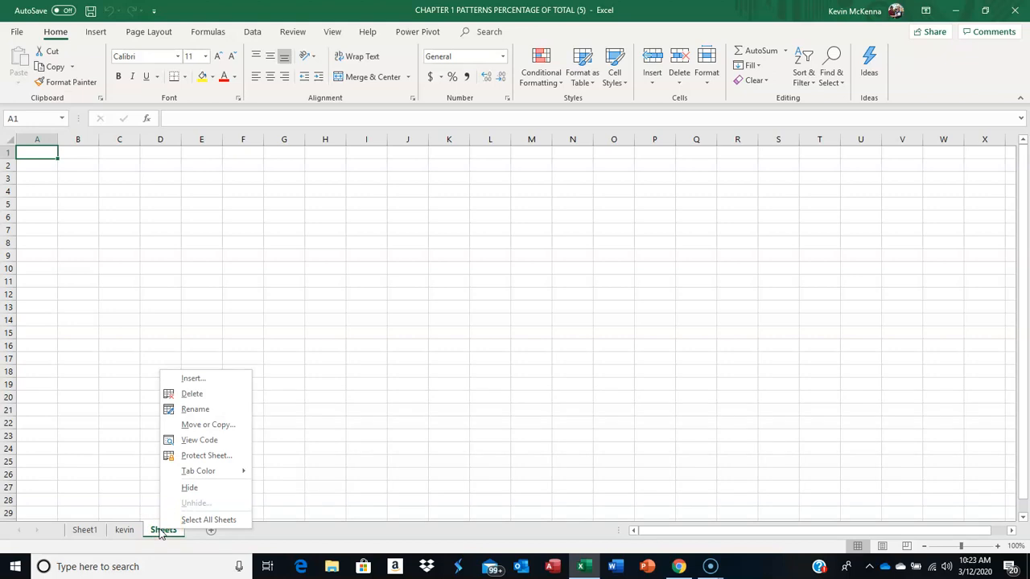
{"action": "left_click", "coordinate": [196, 412]}
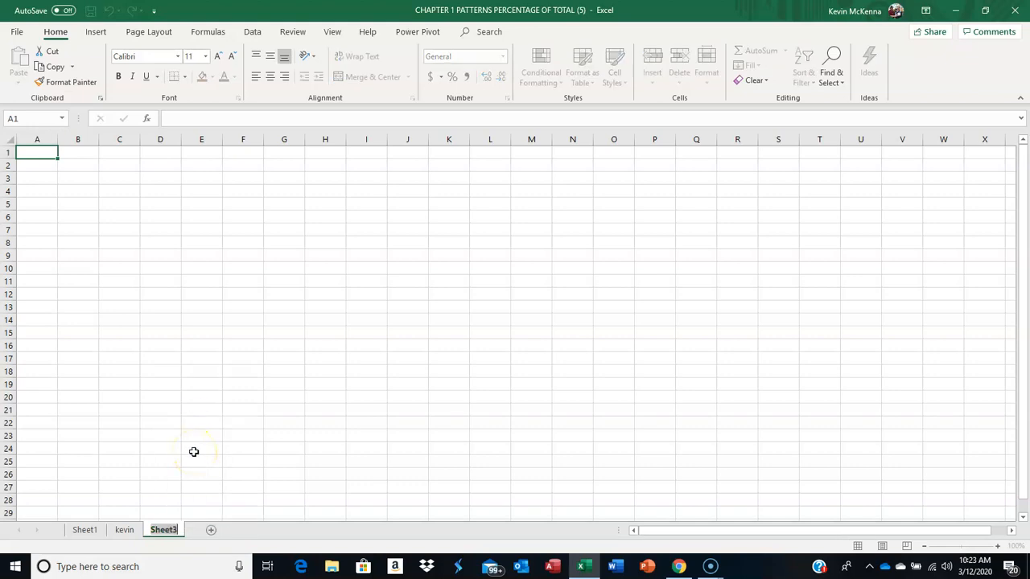
{"action": "type", "text": "mckenna"}
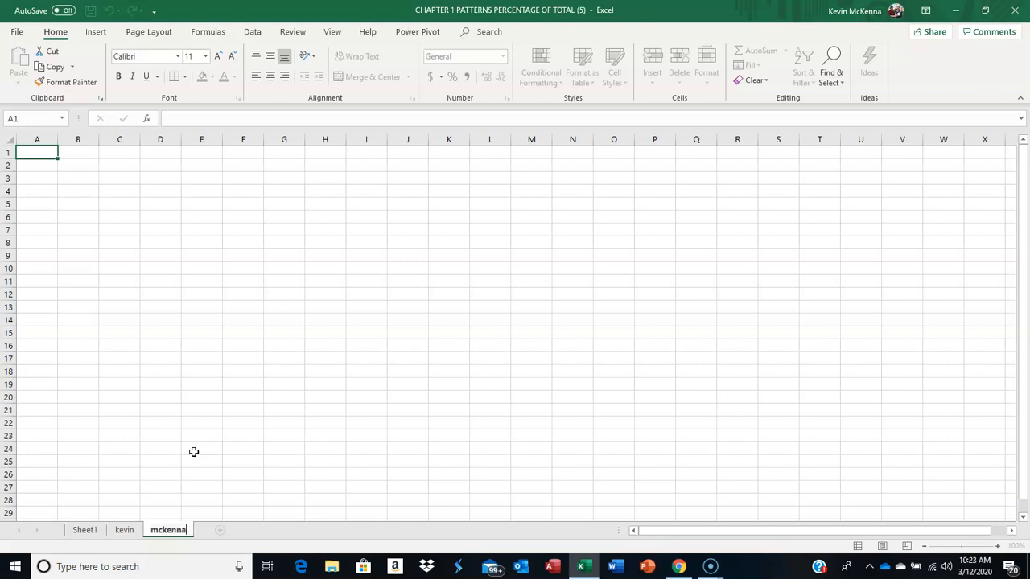
{"action": "key", "text": "Return"}
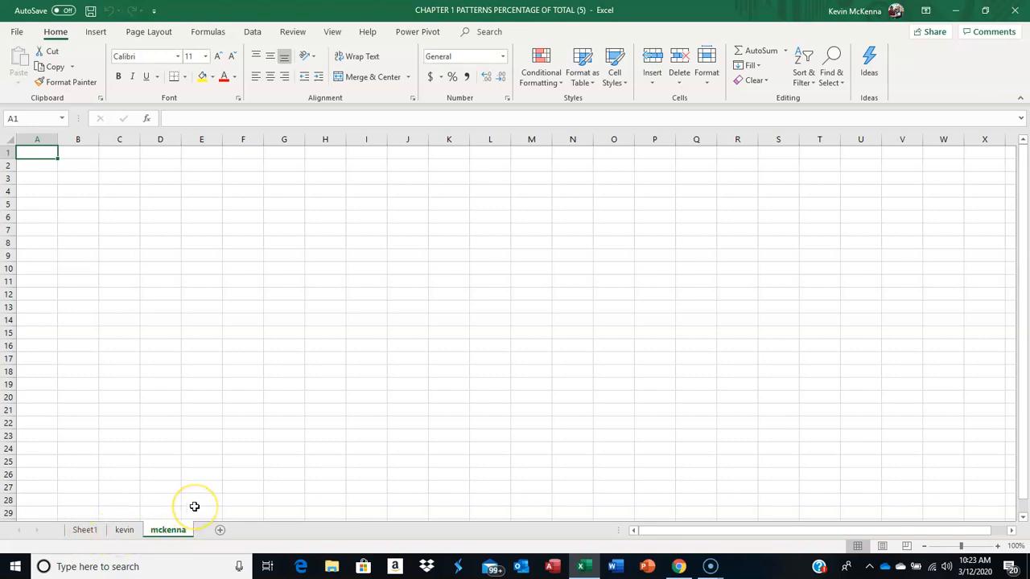
Step: Move the last-name worksheet ahead of the first-name worksheet and return it to the end of the sheet order
{"action": "left_click", "coordinate": [179, 530]}
{"action": "left_click_drag", "start_coordinate": [172, 531], "coordinate": [133, 528]}
{"action": "left_click", "coordinate": [134, 530]}
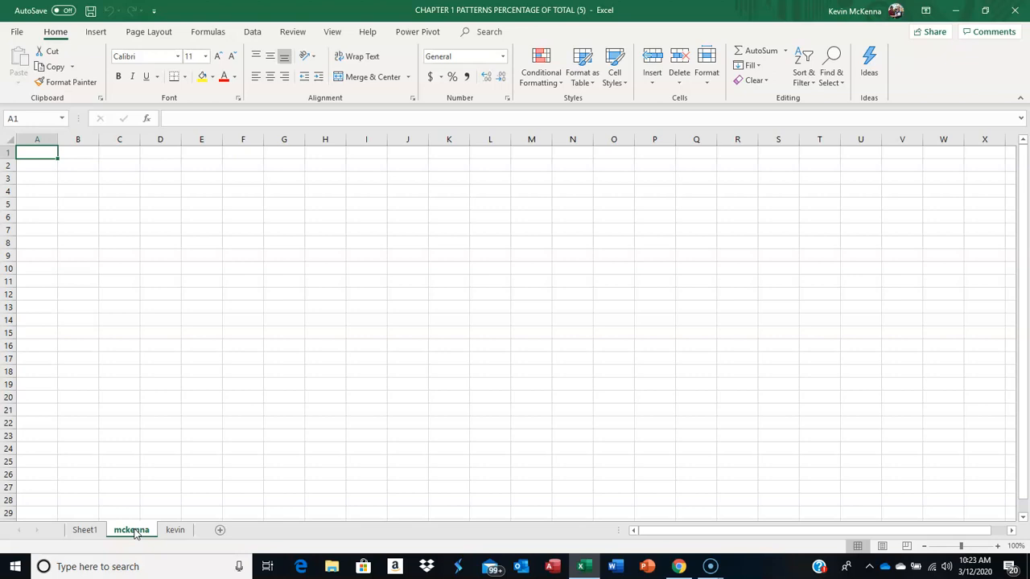
{"action": "left_click_drag", "start_coordinate": [135, 534], "coordinate": [201, 530]}
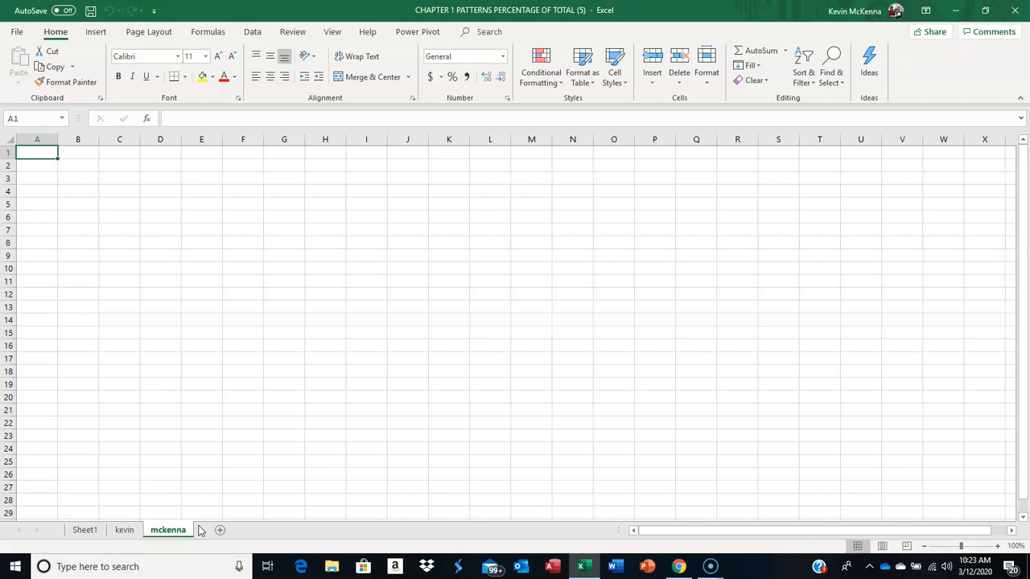
Step: Switch to the first-name worksheet and select cells D1 and D6 to examine their cell references
{"action": "left_click", "coordinate": [124, 530]}
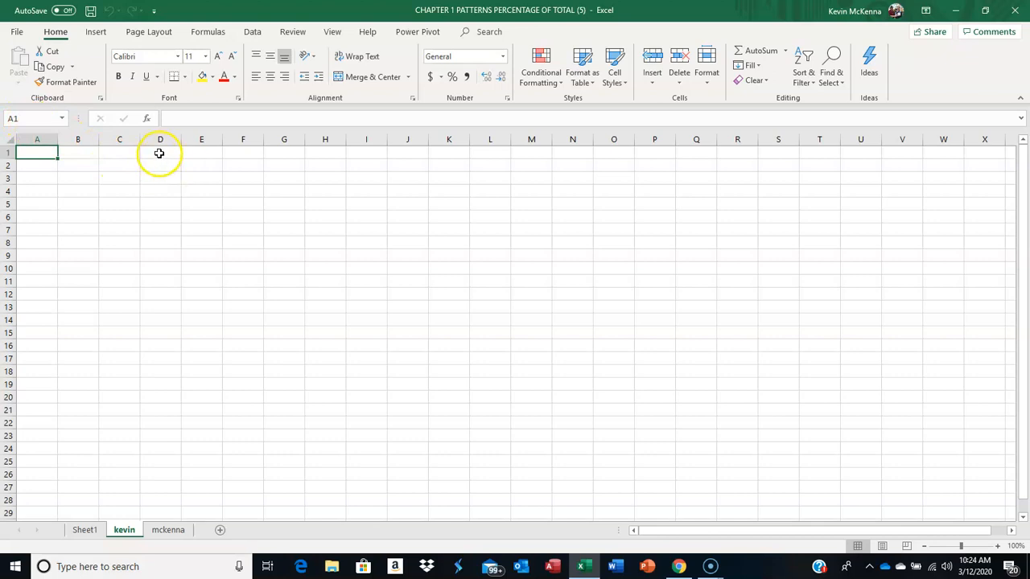
{"action": "left_click", "coordinate": [159, 153]}
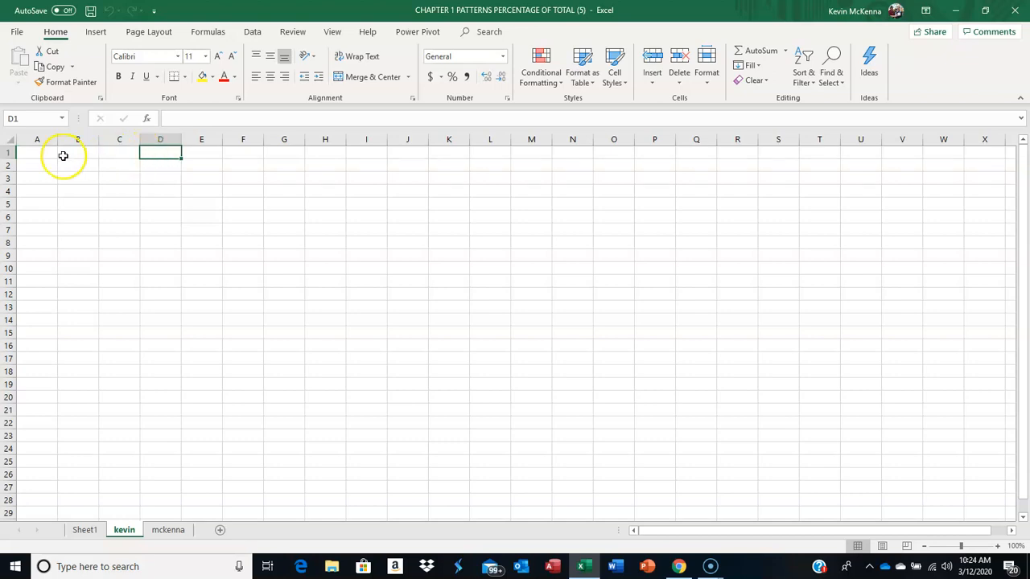
{"action": "left_click", "coordinate": [33, 117]}
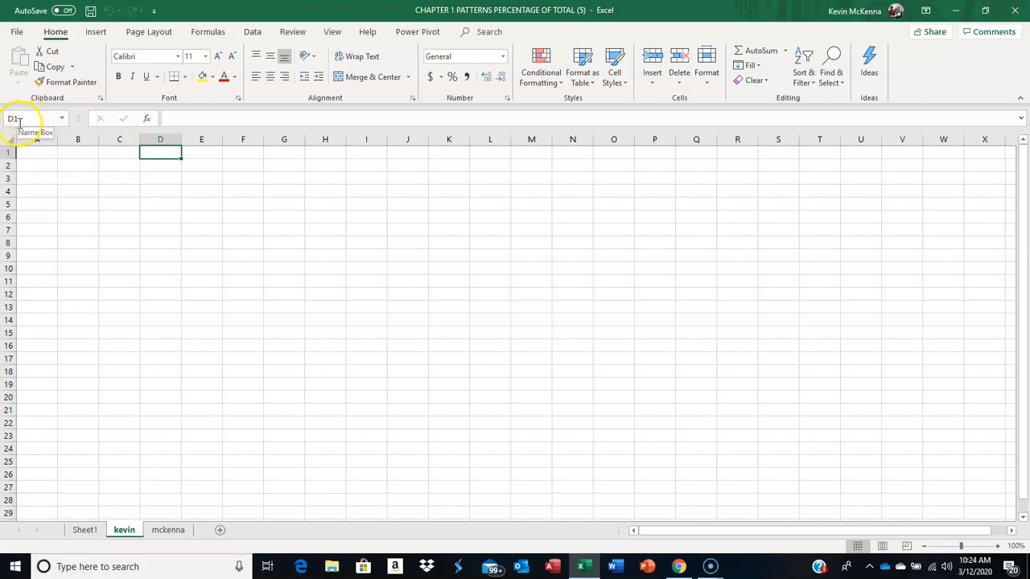
{"action": "left_click", "coordinate": [150, 217]}
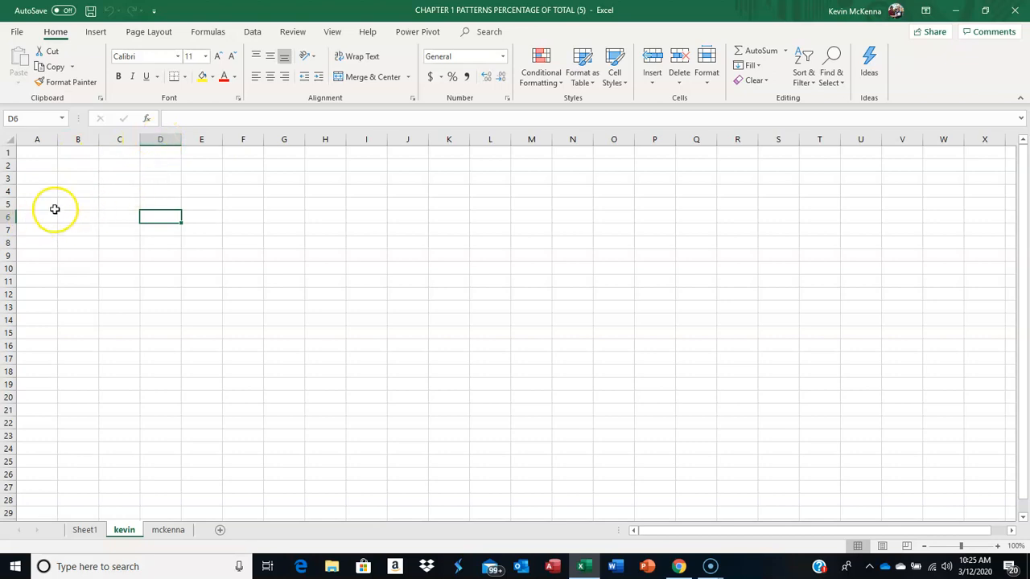
Step: Enter the date 3/12/20 in cell A1 of the first-name worksheet
{"action": "left_click", "coordinate": [40, 153]}
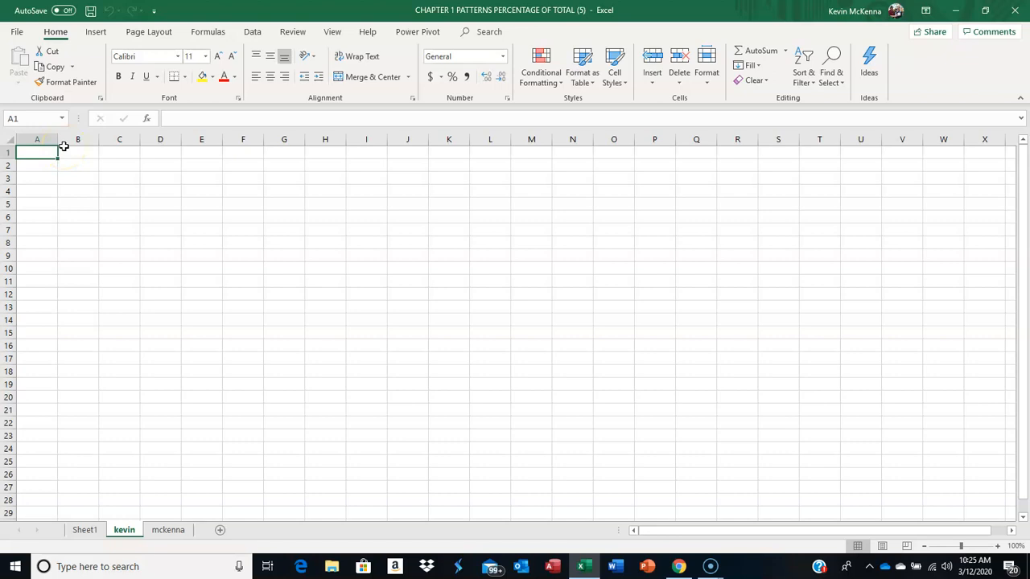
{"action": "type", "text": "3/1"}
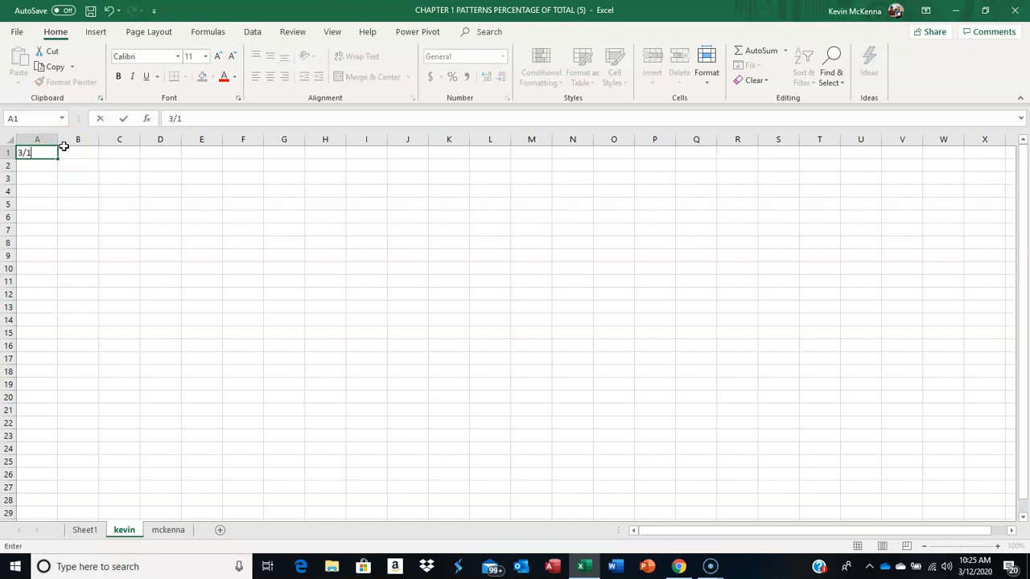
{"action": "type", "text": "2/20"}
{"action": "key", "text": "Return"}
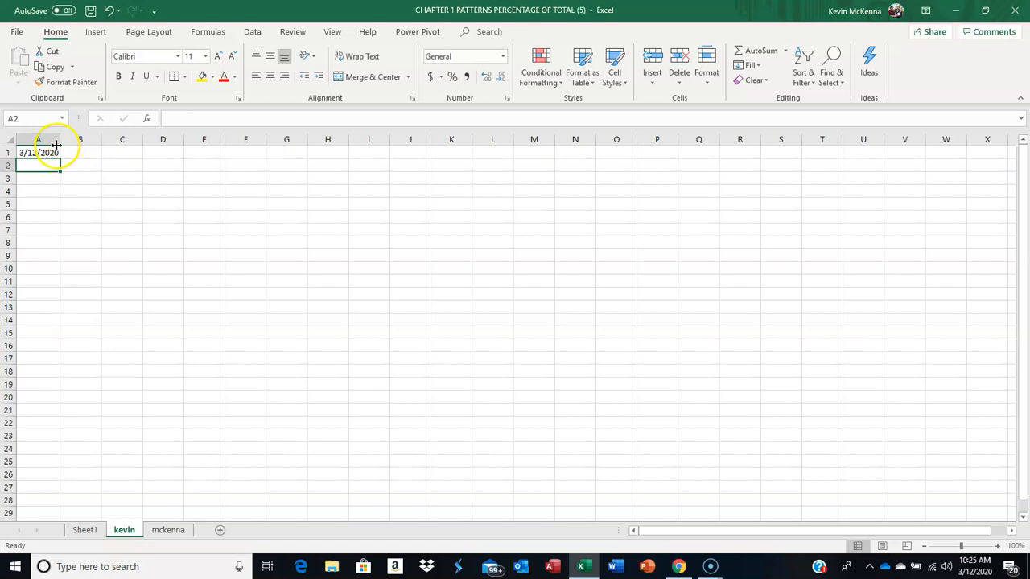
Step: Fill the date series from A1 down through A16 and undo the fill
{"action": "left_click", "coordinate": [50, 154]}
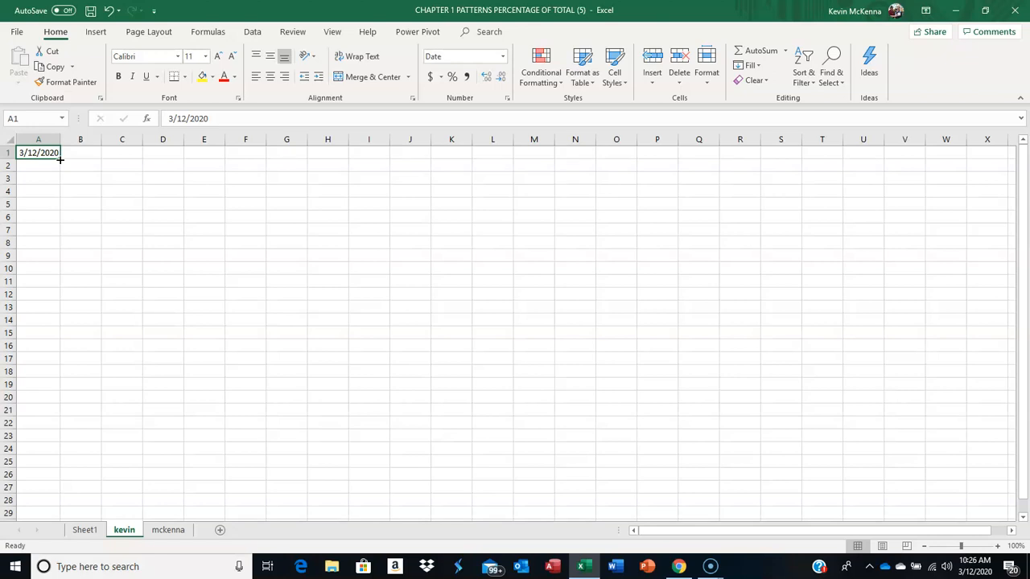
{"action": "left_click_drag", "start_coordinate": [59, 159], "coordinate": [35, 347]}
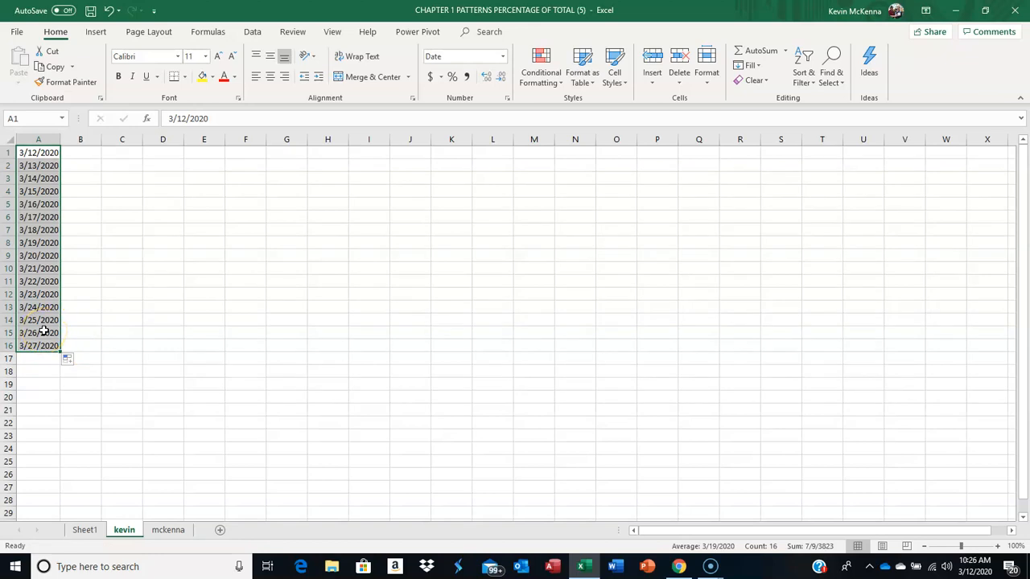
{"action": "double_click", "coordinate": [61, 138]}
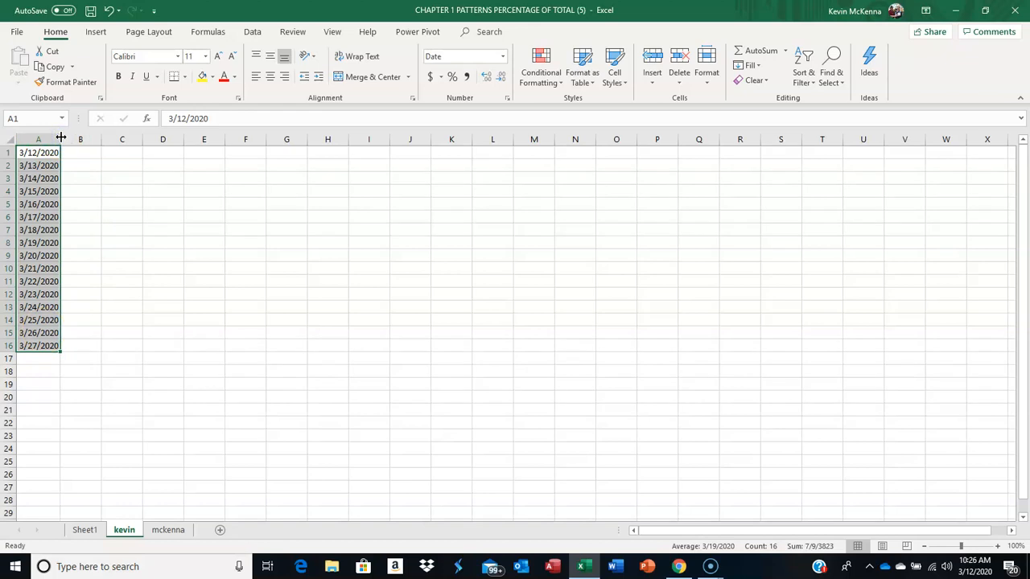
{"action": "left_click", "coordinate": [110, 11]}
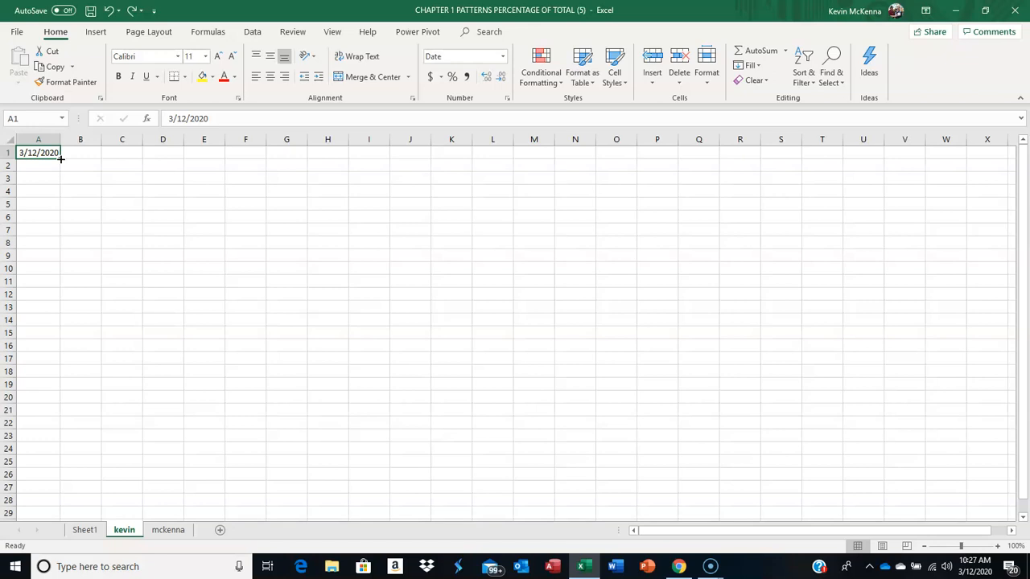
Step: Fill the date series from A1 down through A16 and enter Thursday in cell B1
{"action": "left_click_drag", "start_coordinate": [61, 158], "coordinate": [55, 348]}
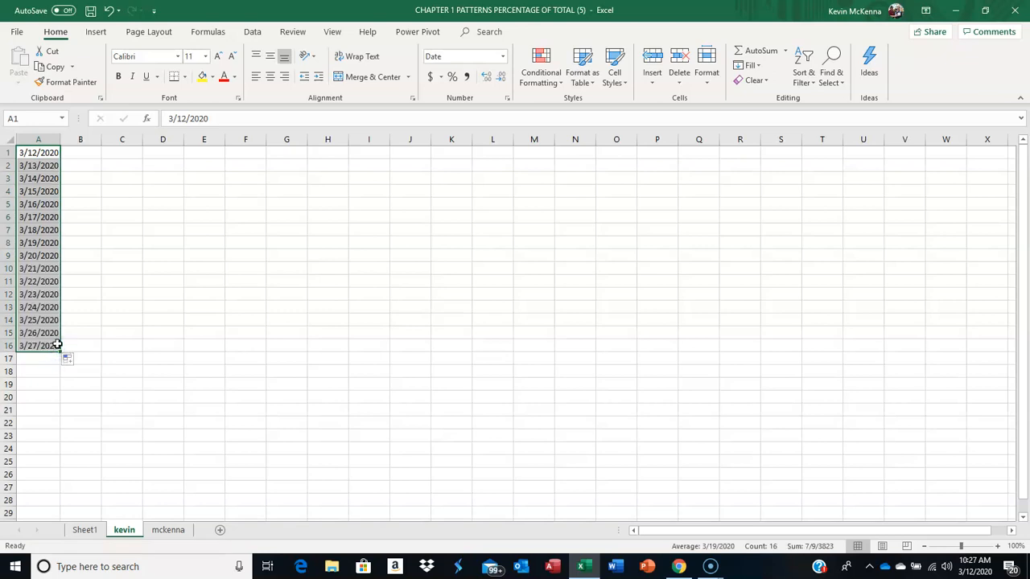
{"action": "left_click", "coordinate": [88, 154]}
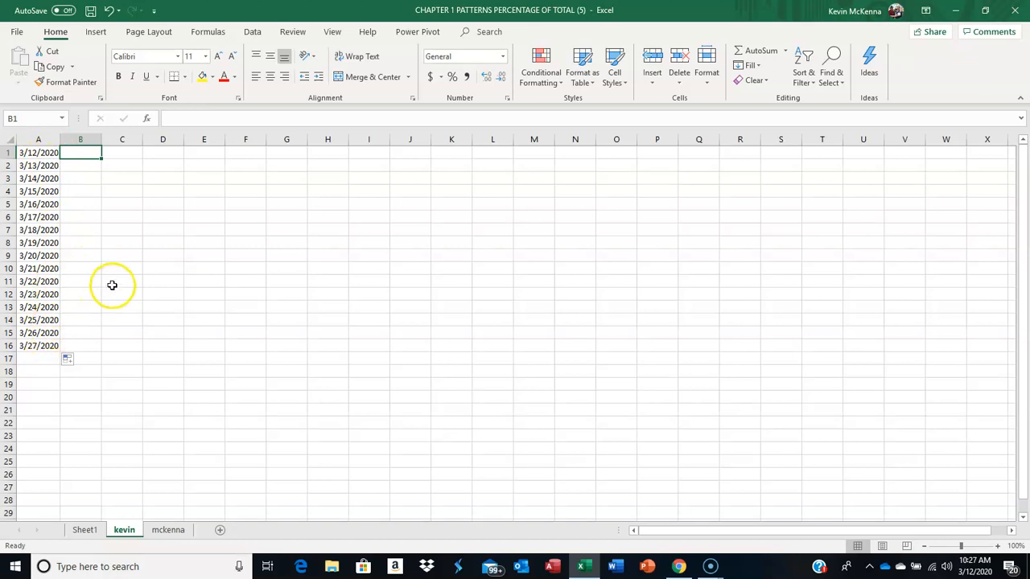
{"action": "left_click", "coordinate": [88, 150]}
{"action": "type", "text": "thur"}
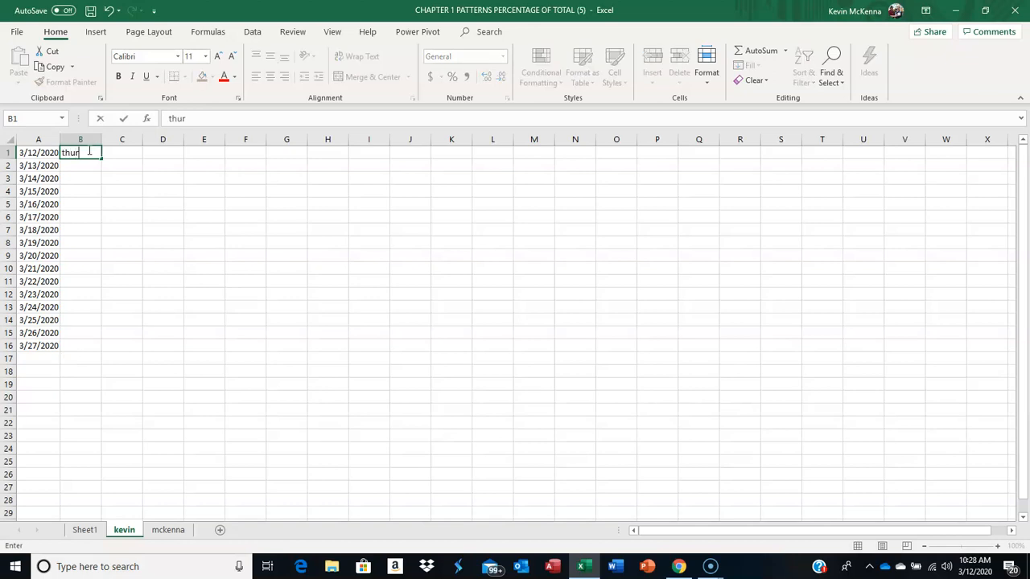
{"action": "type", "text": "sday"}
{"action": "key", "text": "Return"}
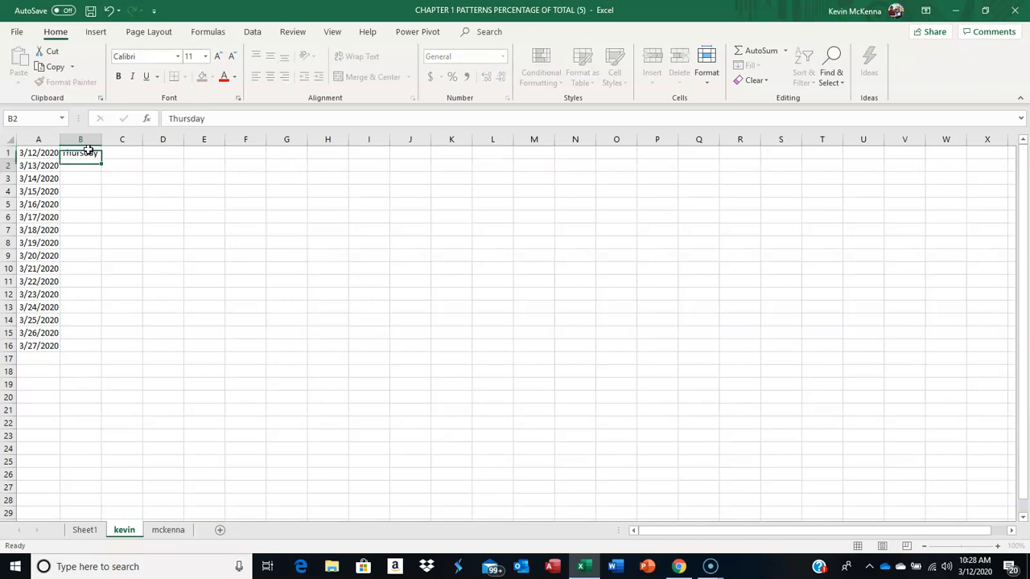
Step: Fill the weekday series from B1 down through B16 and autofit column B to its contents
{"action": "left_click", "coordinate": [88, 152]}
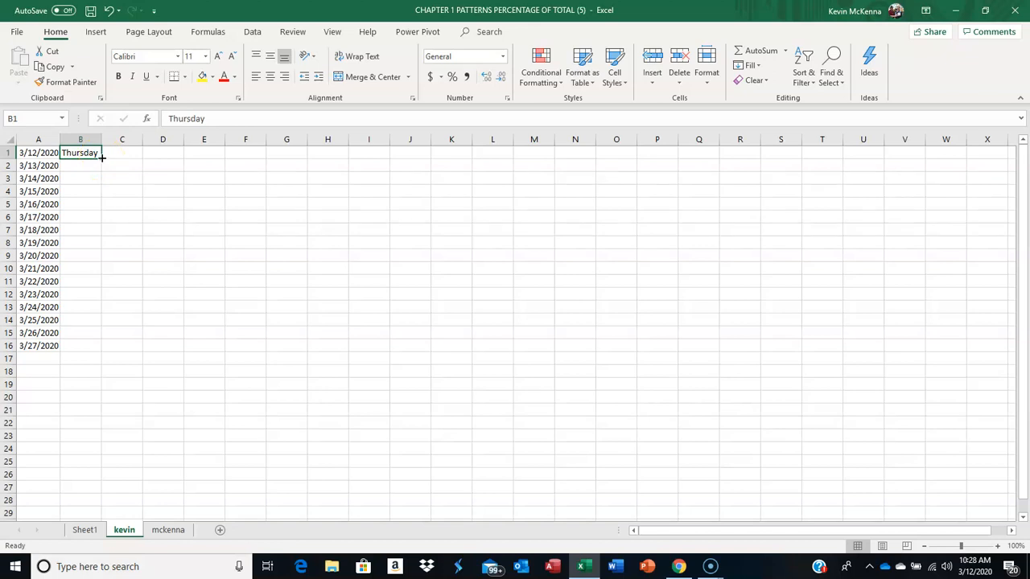
{"action": "left_click_drag", "start_coordinate": [102, 159], "coordinate": [67, 349]}
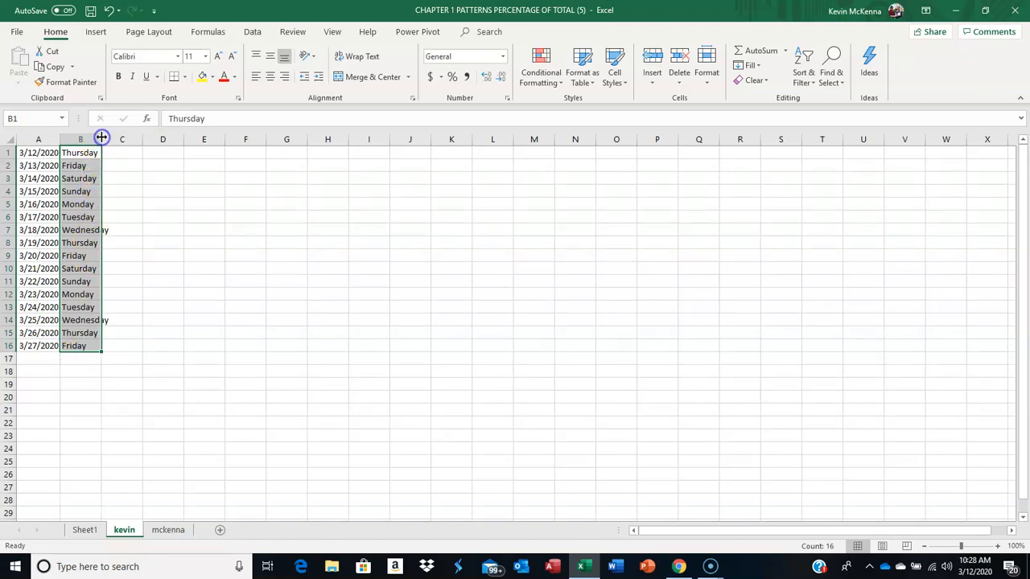
{"action": "double_click", "coordinate": [101, 138]}
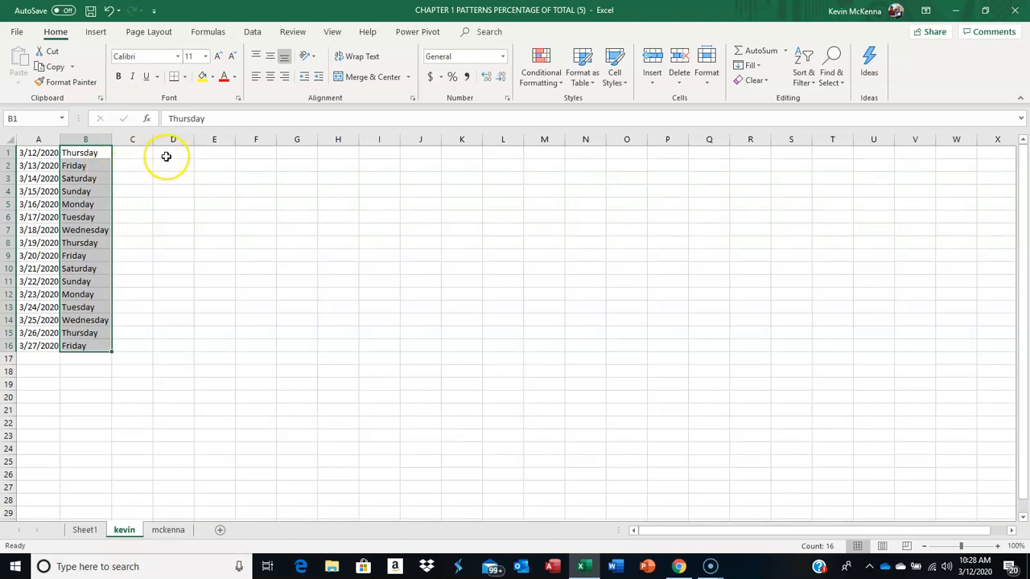
Step: Enter the month name january in cell D1
{"action": "left_click_drag", "start_coordinate": [167, 155], "coordinate": [166, 178]}
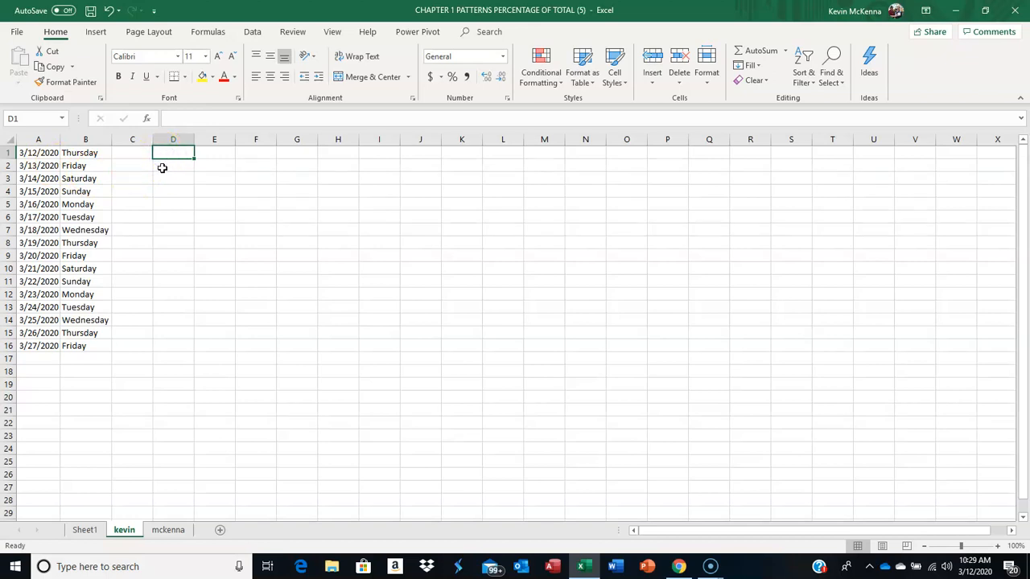
{"action": "type", "text": "jan"}
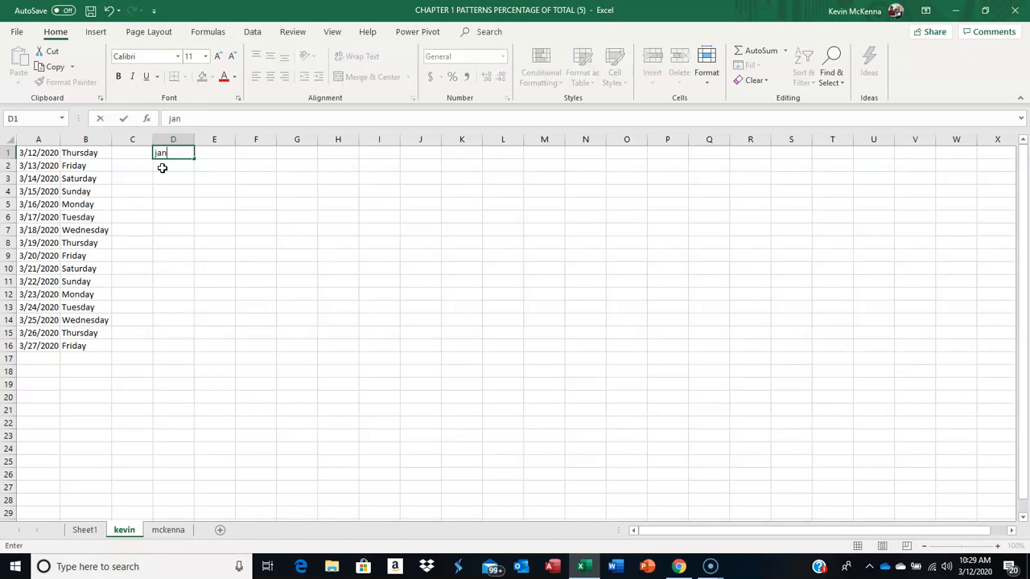
{"action": "type", "text": "uary"}
{"action": "key", "text": "Return"}
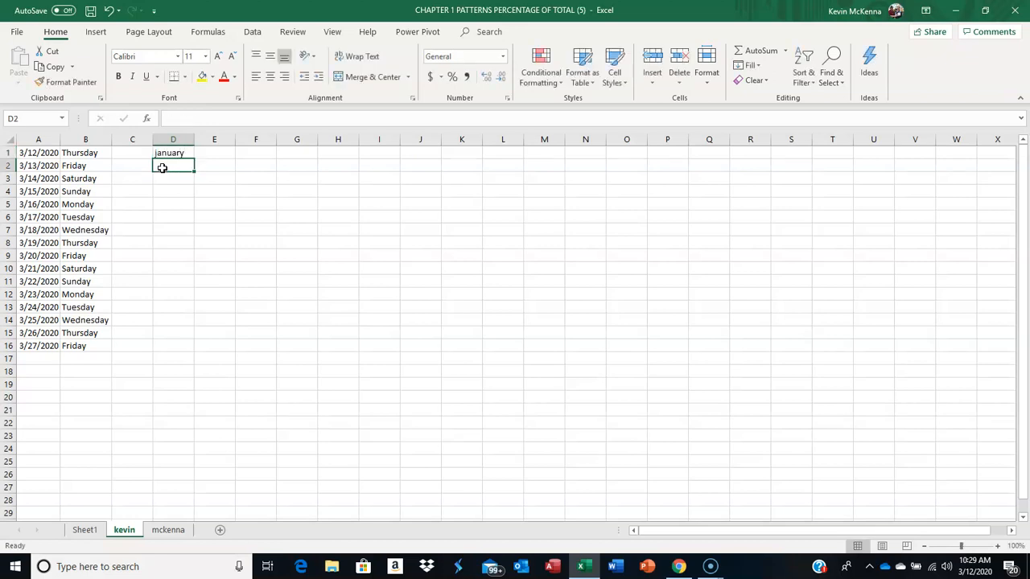
Step: Fill the month series from D1 down through D12 and autofit column D to its contents
{"action": "left_click", "coordinate": [174, 153]}
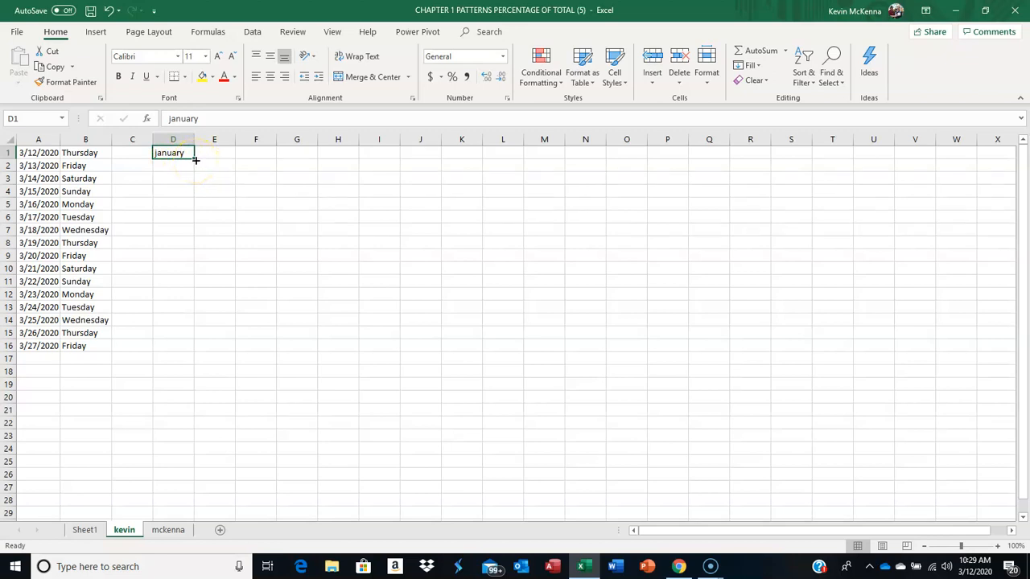
{"action": "left_click_drag", "start_coordinate": [196, 160], "coordinate": [199, 297]}
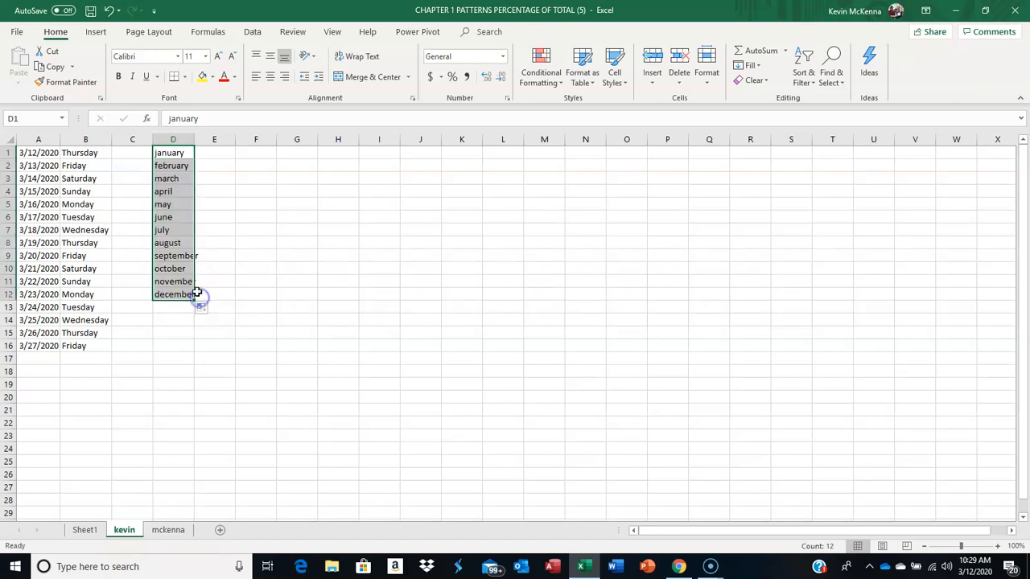
{"action": "double_click", "coordinate": [193, 136]}
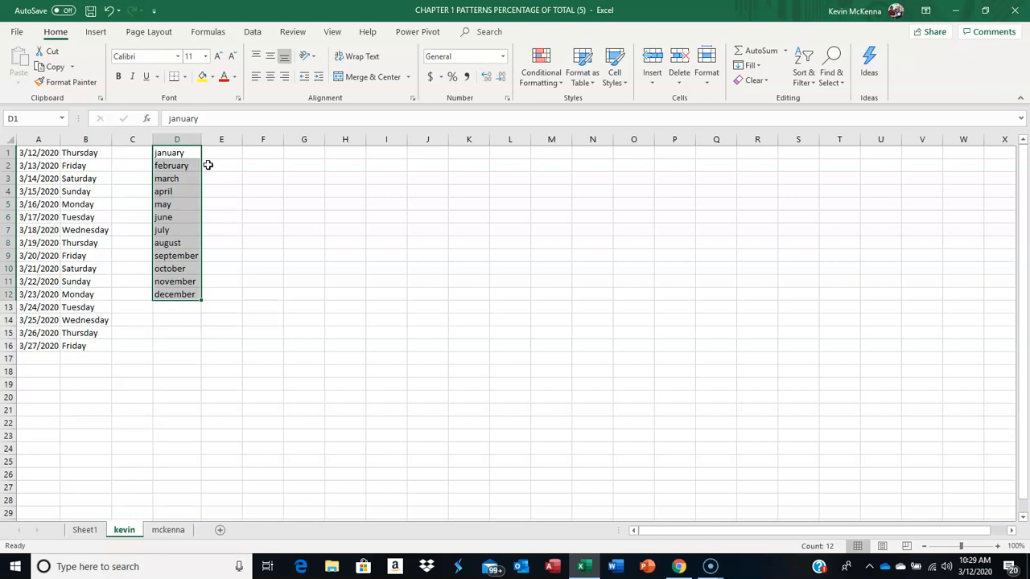
Step: Enter the dates 3/12/20 in cell F1 and 3/15/20 in cell F2
{"action": "left_click", "coordinate": [265, 154]}
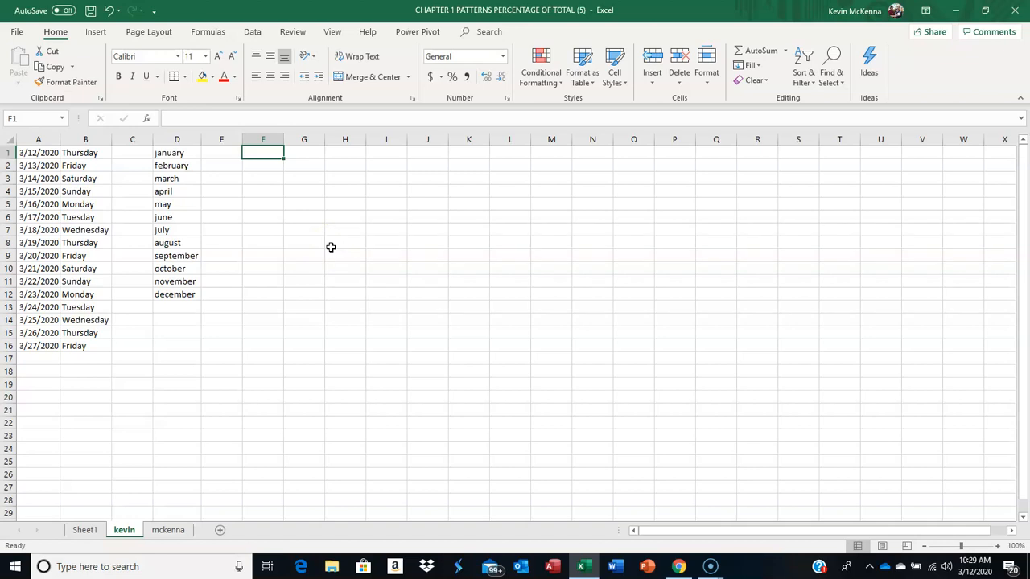
{"action": "type", "text": "3/12/20"}
{"action": "key", "text": "Return"}
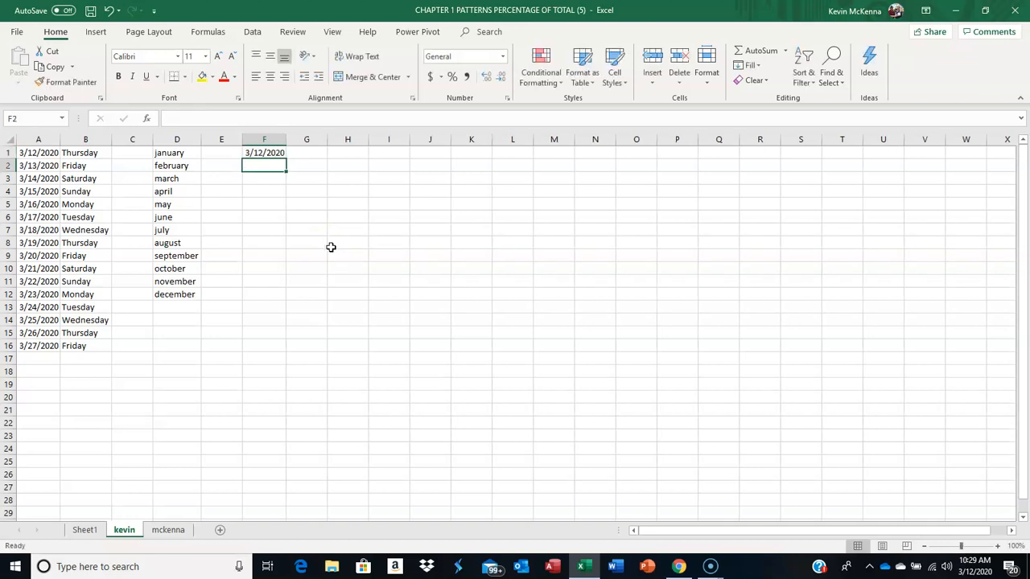
{"action": "left_click", "coordinate": [256, 168]}
{"action": "type", "text": "3"}
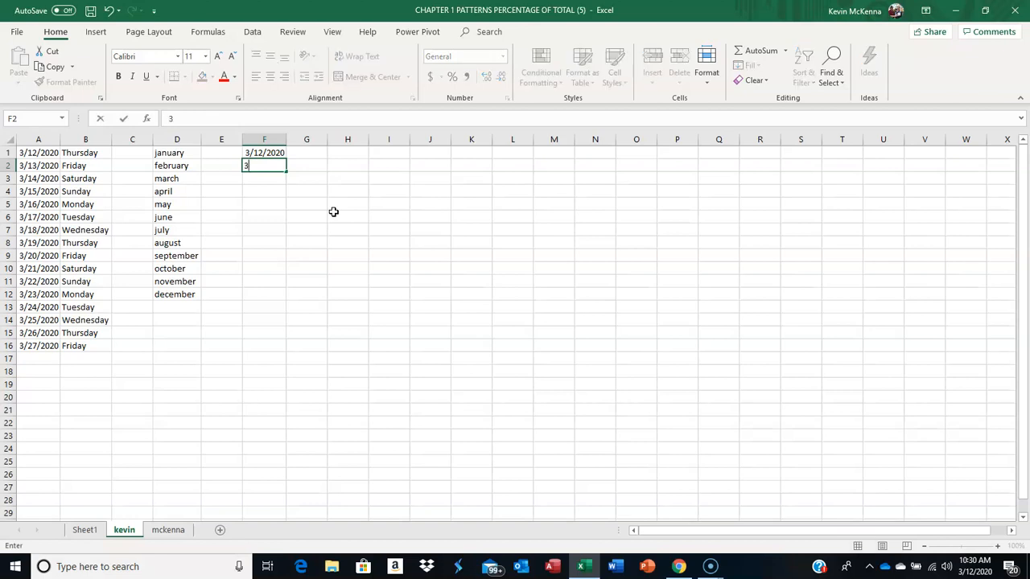
{"action": "type", "text": "/15/20"}
{"action": "key", "text": "Return"}
Step: Fill the three-day date pattern from F1:F2 down through F12
{"action": "left_click", "coordinate": [271, 153]}
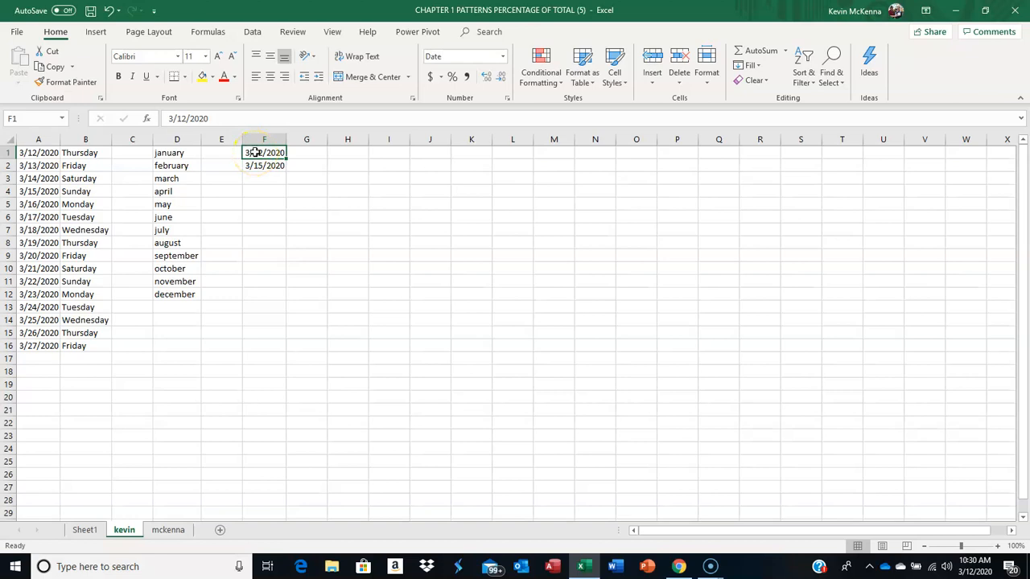
{"action": "left_click", "coordinate": [253, 152]}
{"action": "left_click_drag", "start_coordinate": [253, 152], "coordinate": [253, 162]}
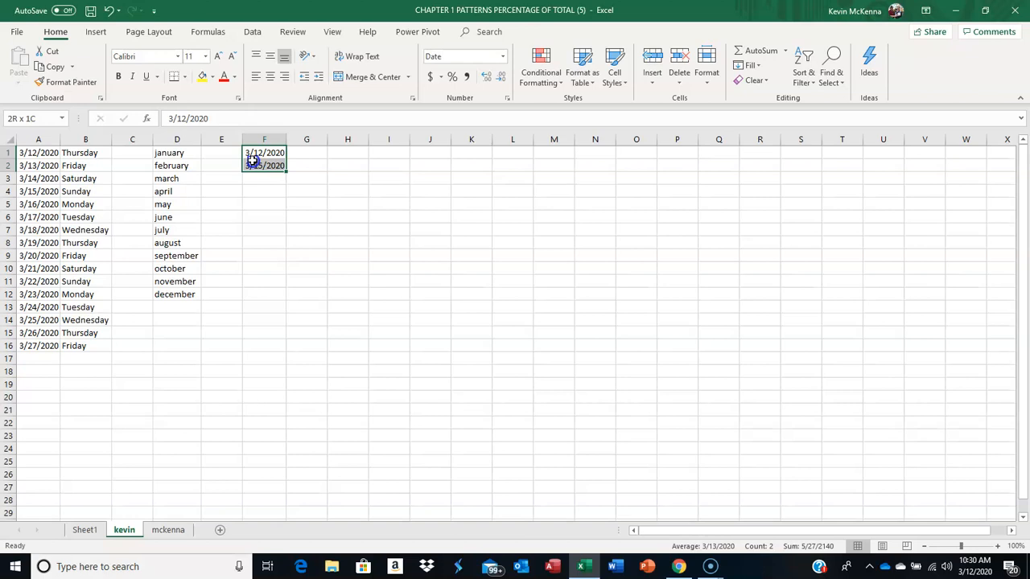
{"action": "left_click_drag", "start_coordinate": [253, 161], "coordinate": [256, 165]}
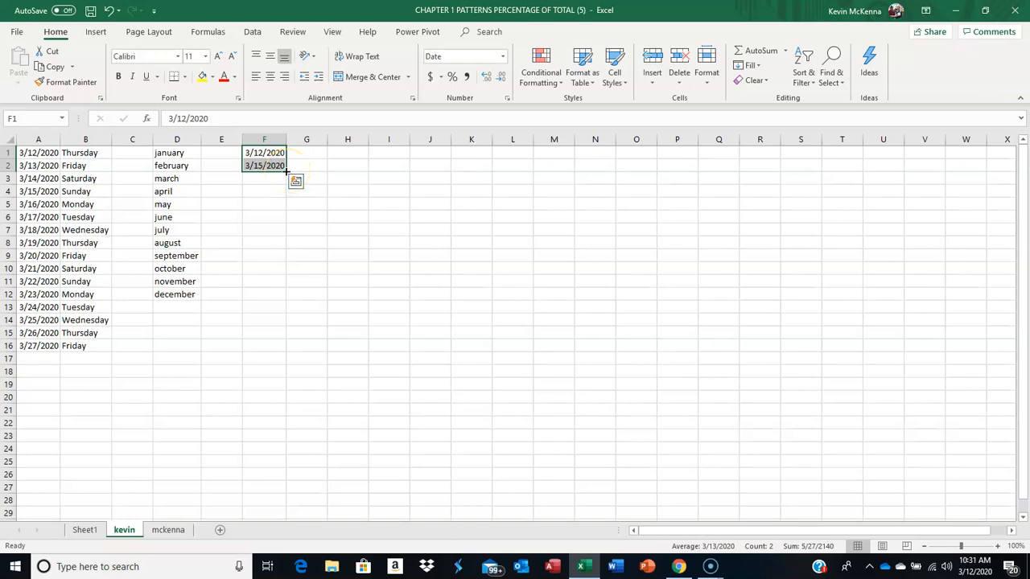
{"action": "left_click_drag", "start_coordinate": [286, 170], "coordinate": [288, 294]}
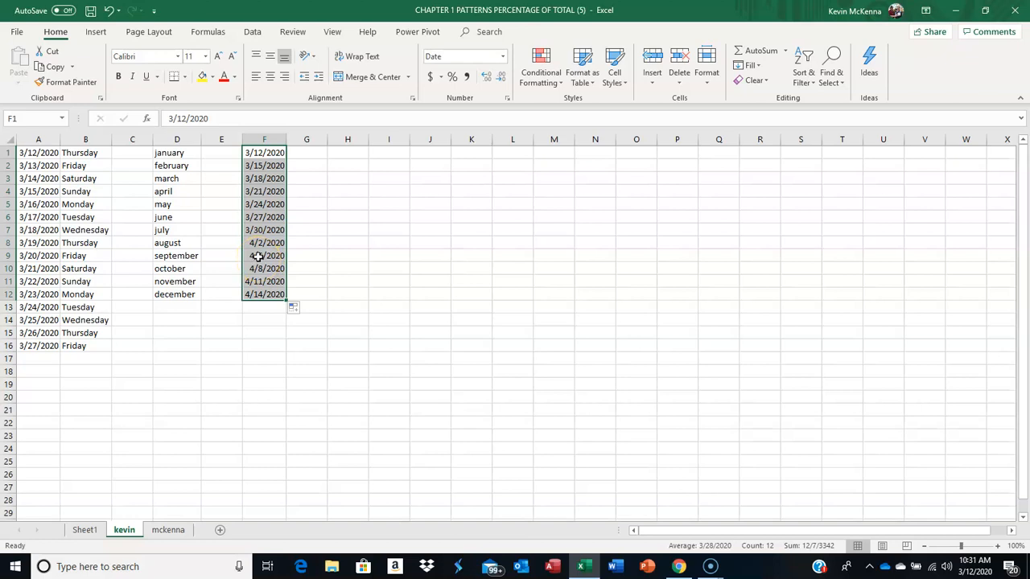
Step: Enter 1 in cell H1 and fill it down through H12
{"action": "left_click", "coordinate": [340, 151]}
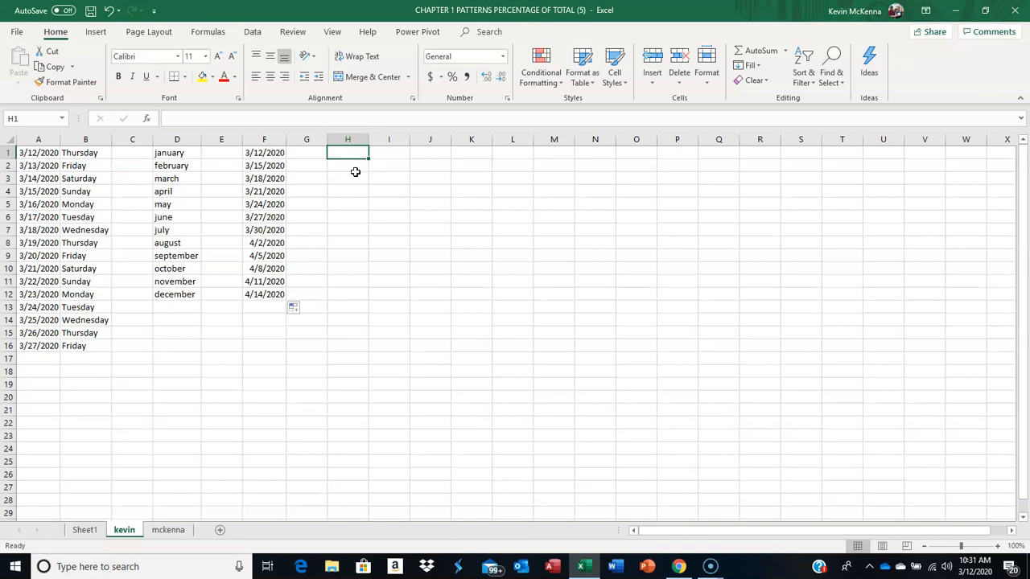
{"action": "type", "text": "1"}
{"action": "key", "text": "Return"}
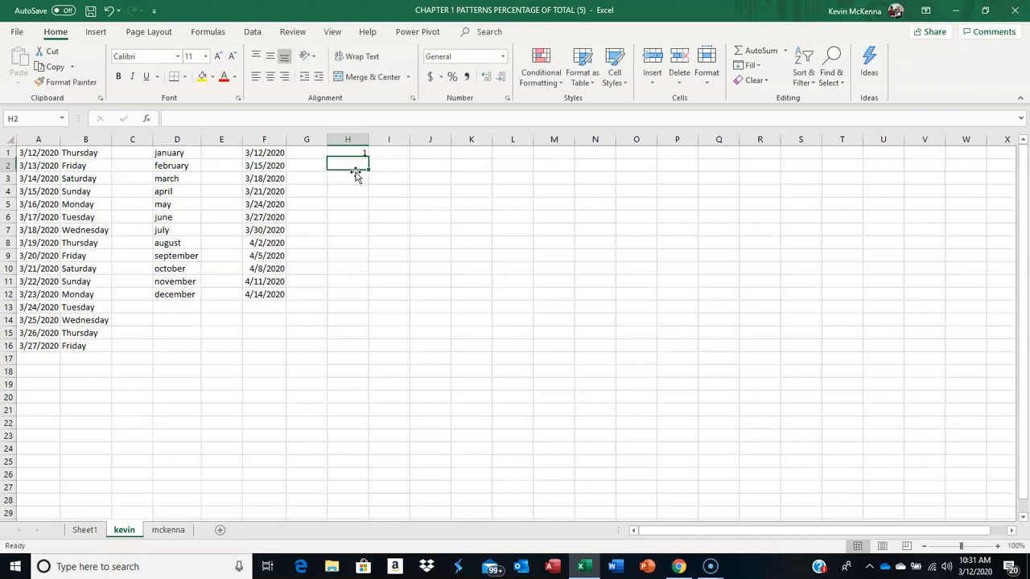
{"action": "left_click", "coordinate": [354, 153]}
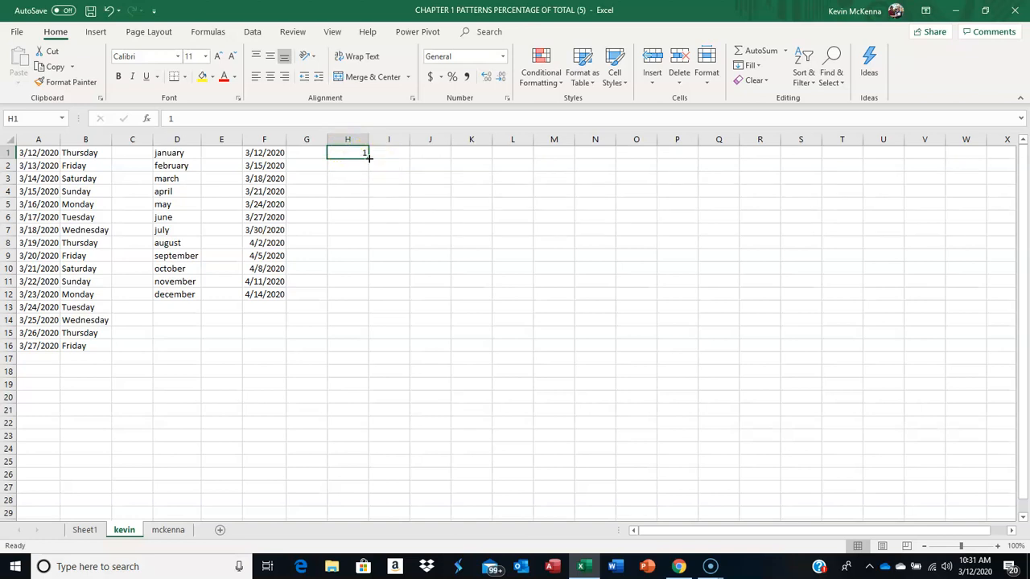
{"action": "left_click_drag", "start_coordinate": [369, 158], "coordinate": [361, 295]}
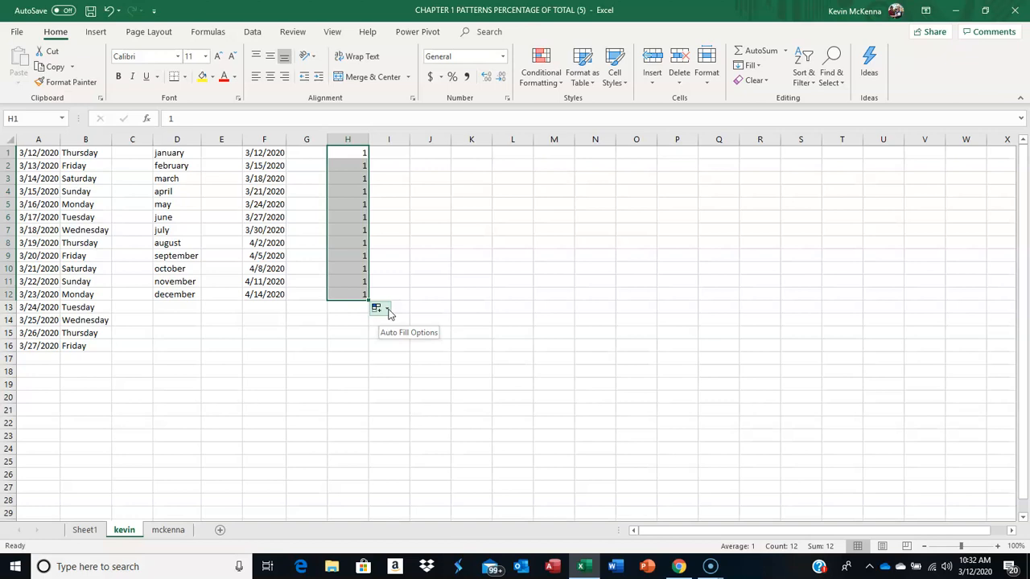
Step: Change the auto fill option for H1:H12 to Fill Series
{"action": "left_click", "coordinate": [388, 312]}
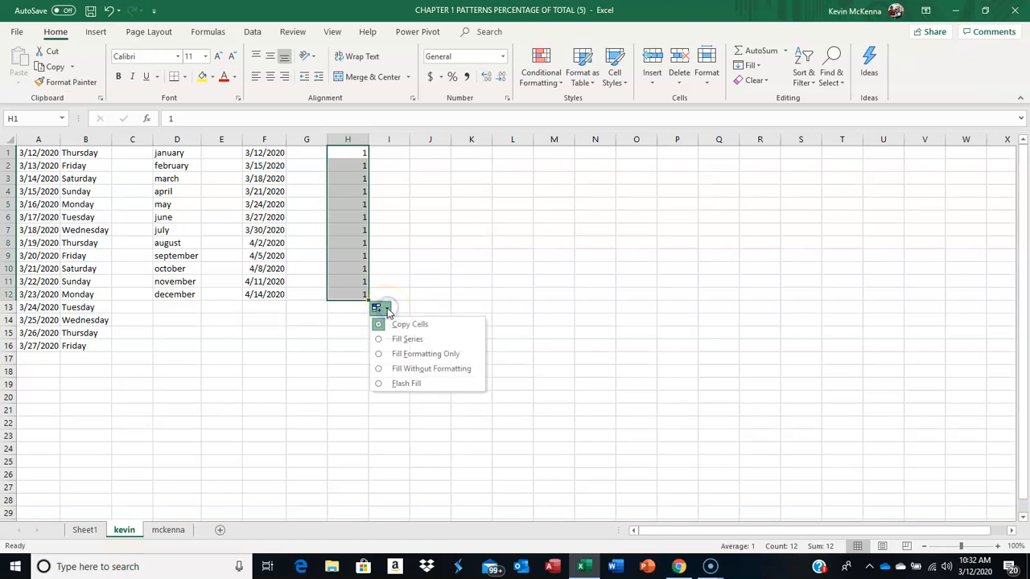
{"action": "left_click", "coordinate": [378, 340]}
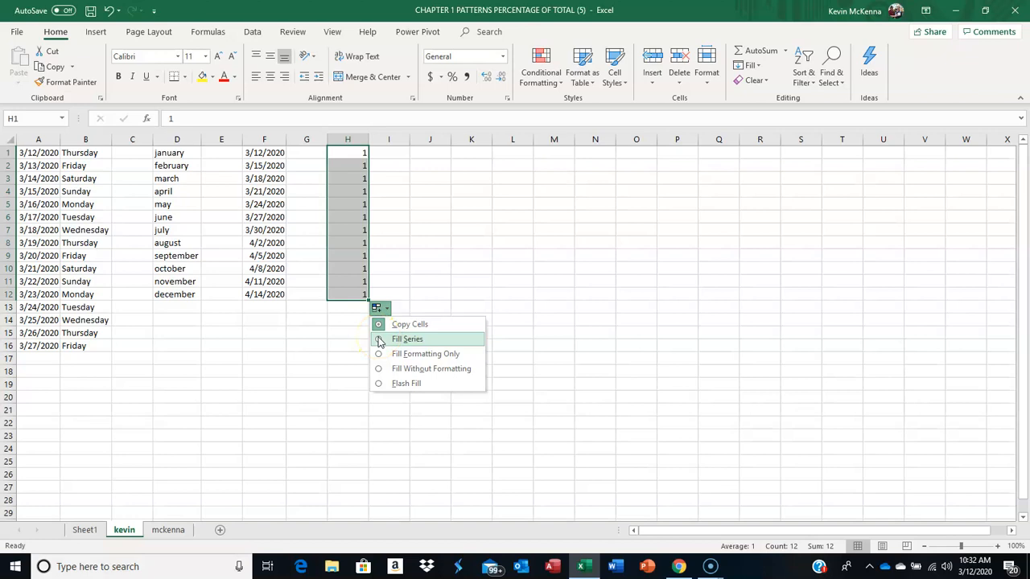
{"action": "left_click", "coordinate": [380, 341]}
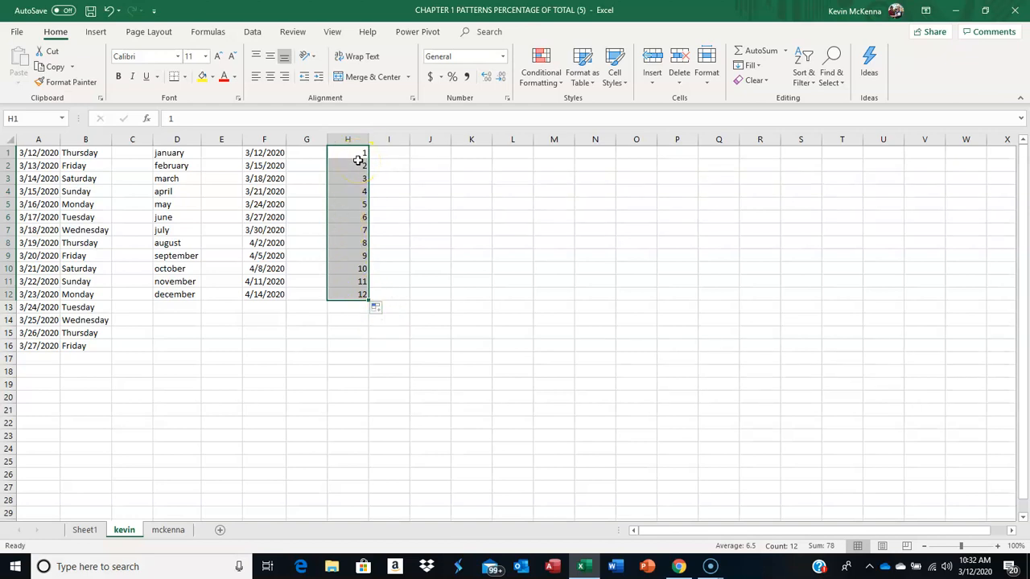
Step: Enter the heading store in cell J1 and store 1 in cell J2
{"action": "left_click", "coordinate": [434, 154]}
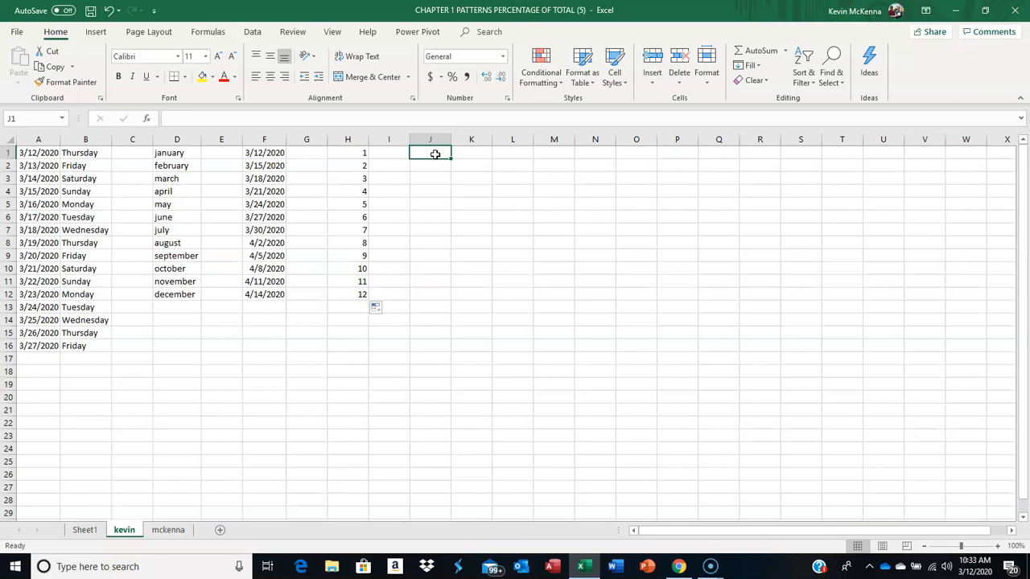
{"action": "type", "text": "store"}
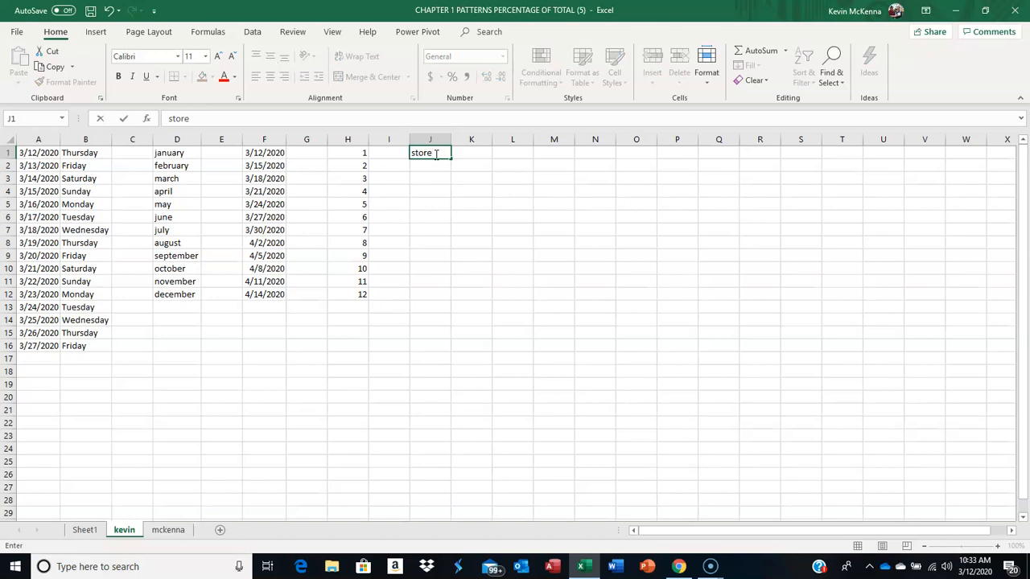
{"action": "key", "text": "Return"}
{"action": "left_click", "coordinate": [435, 165]}
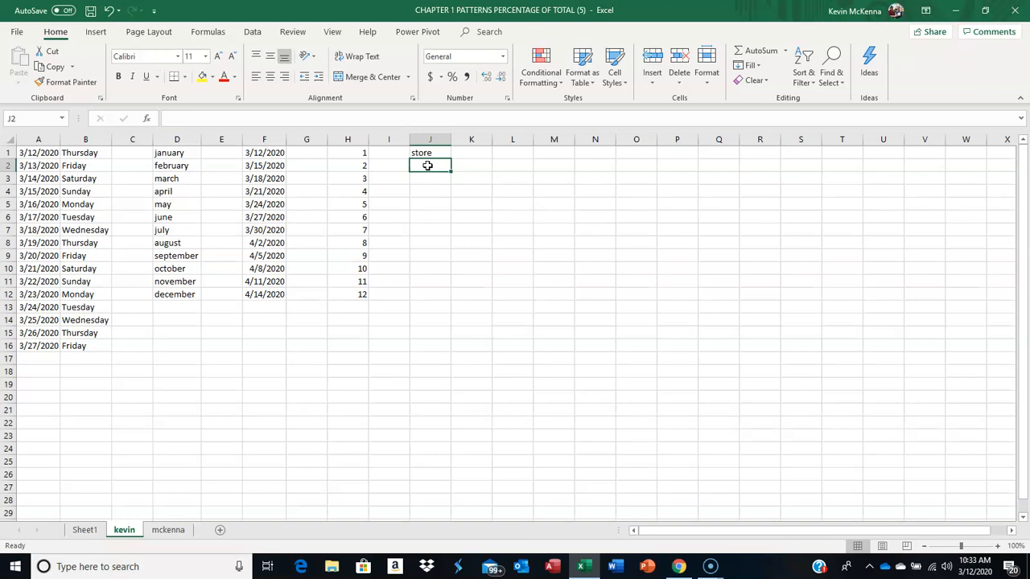
{"action": "left_click", "coordinate": [428, 165]}
{"action": "type", "text": "store"}
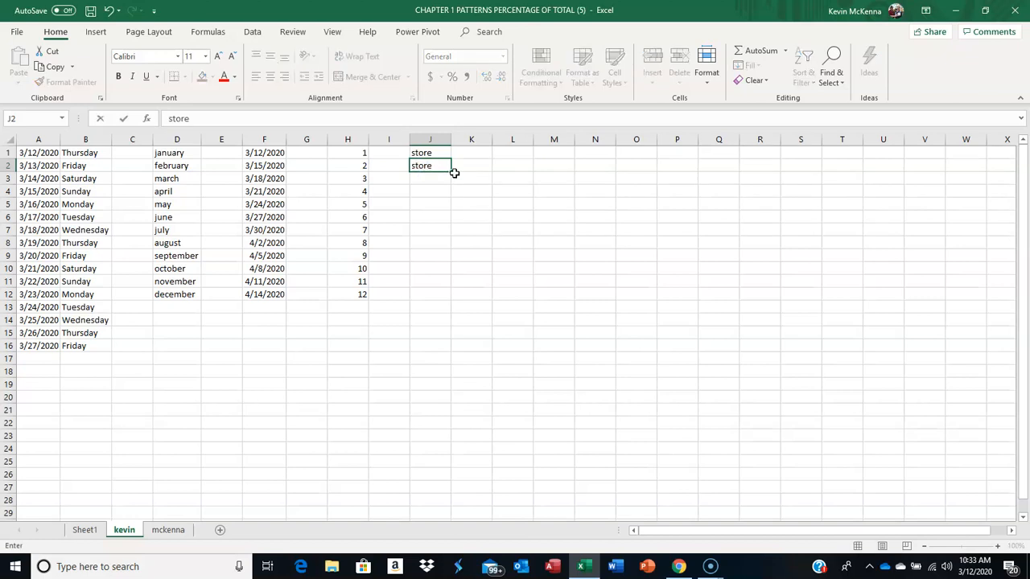
{"action": "type", "text": " 1"}
{"action": "left_click", "coordinate": [123, 118]}
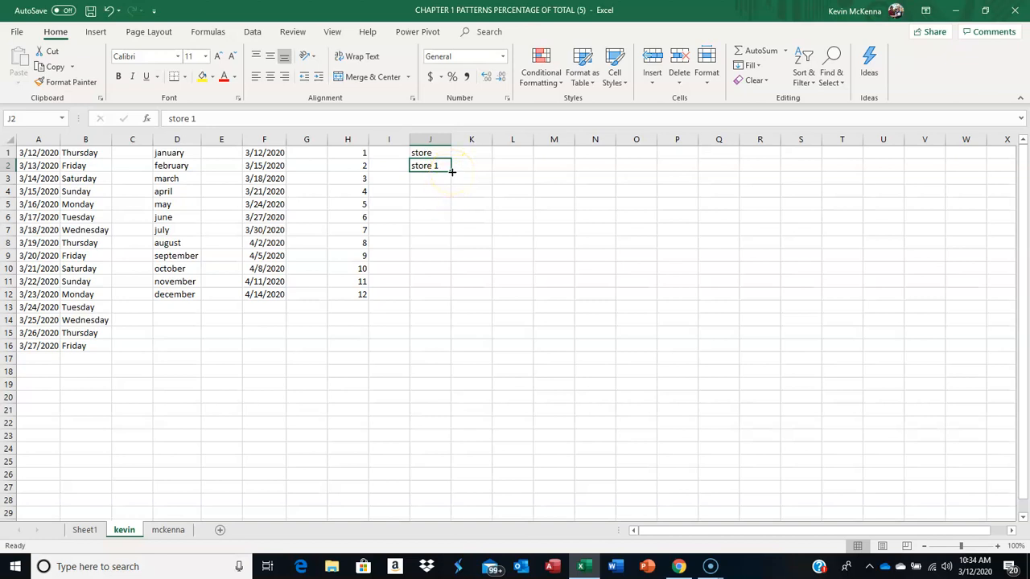
Step: Fill the store series from J2 down through J12 and clear cell J12 so the list ends at store 10
{"action": "left_click_drag", "start_coordinate": [453, 172], "coordinate": [446, 293]}
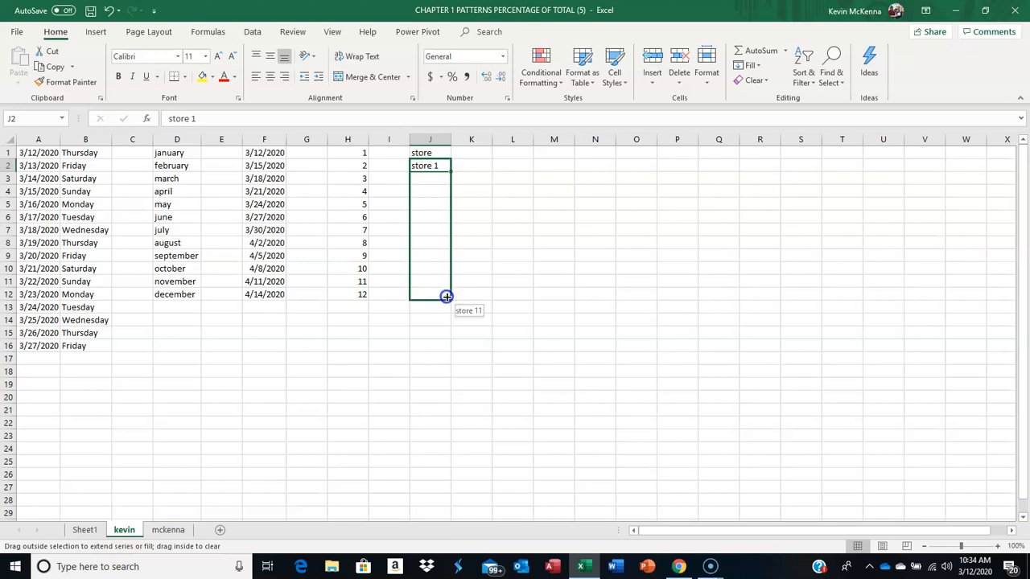
{"action": "left_click_drag", "start_coordinate": [446, 296], "coordinate": [449, 297]}
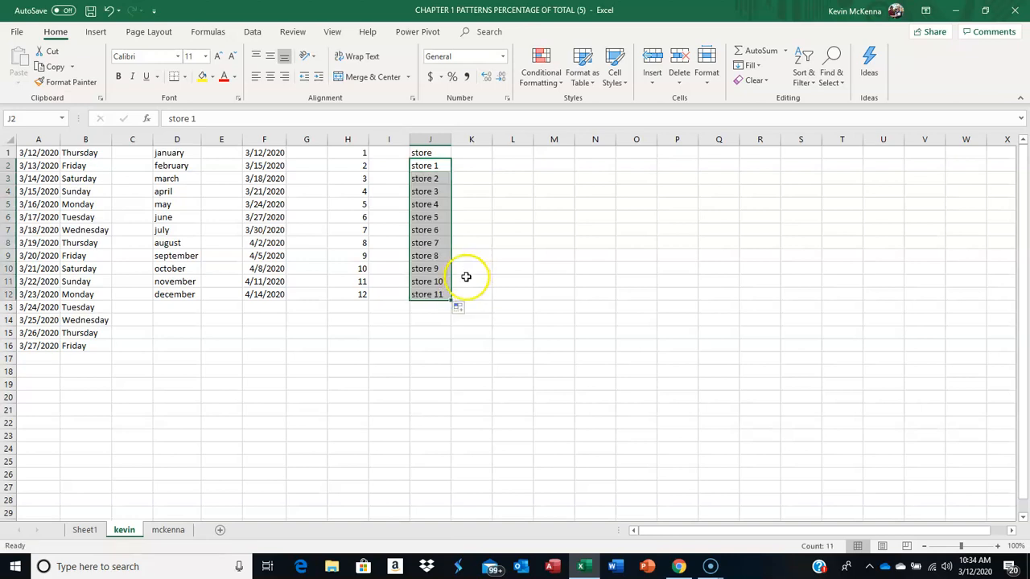
{"action": "left_click", "coordinate": [445, 294]}
{"action": "key", "text": "Delete"}
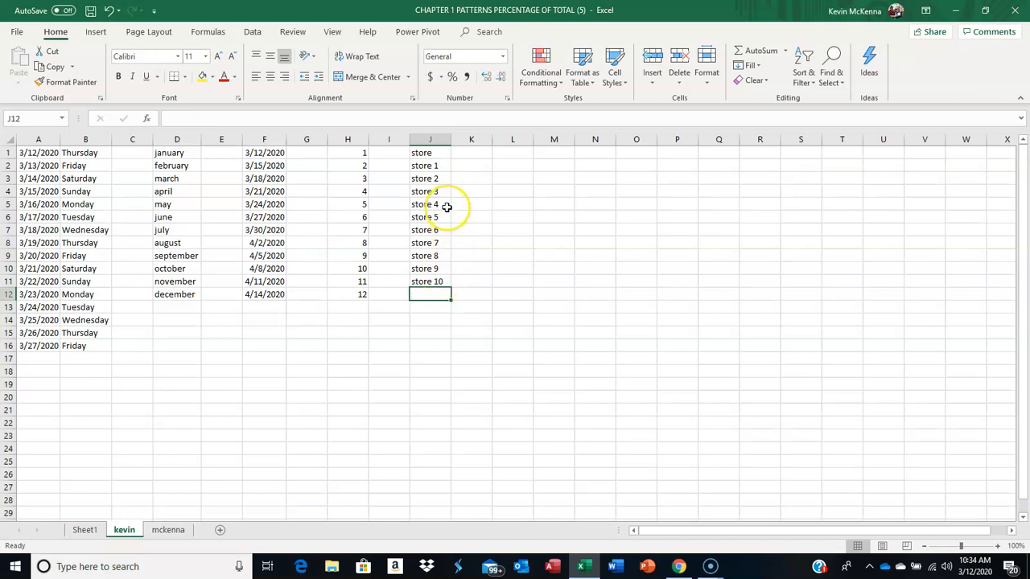
Step: Enter the headings quantity, price and revenue in cells K1, L1 and M1
{"action": "left_click", "coordinate": [468, 153]}
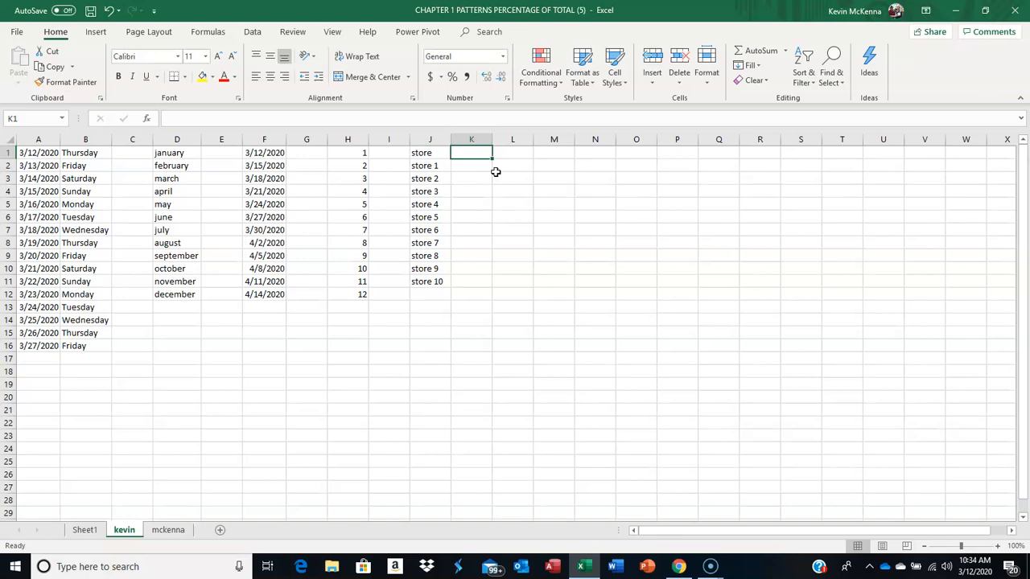
{"action": "type", "text": "quantiy"}
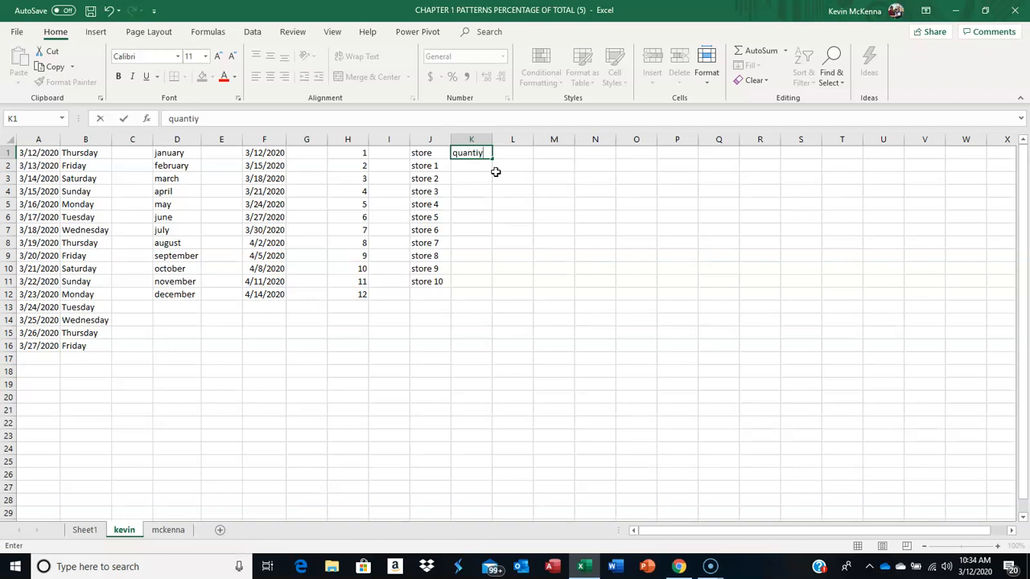
{"action": "key", "text": "BackSpace"}
{"action": "type", "text": "ty"}
{"action": "key", "text": "Tab"}
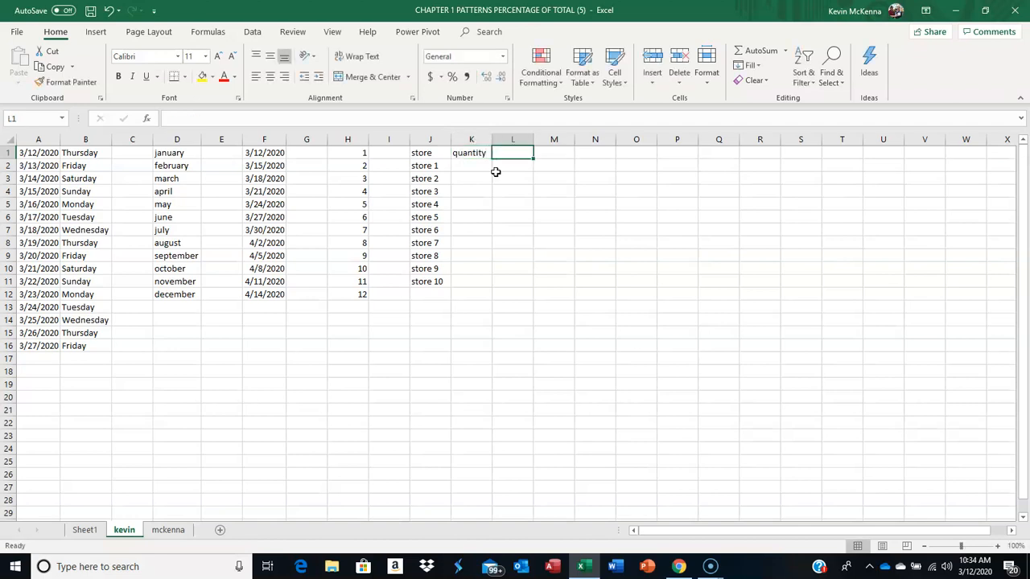
{"action": "type", "text": "price"}
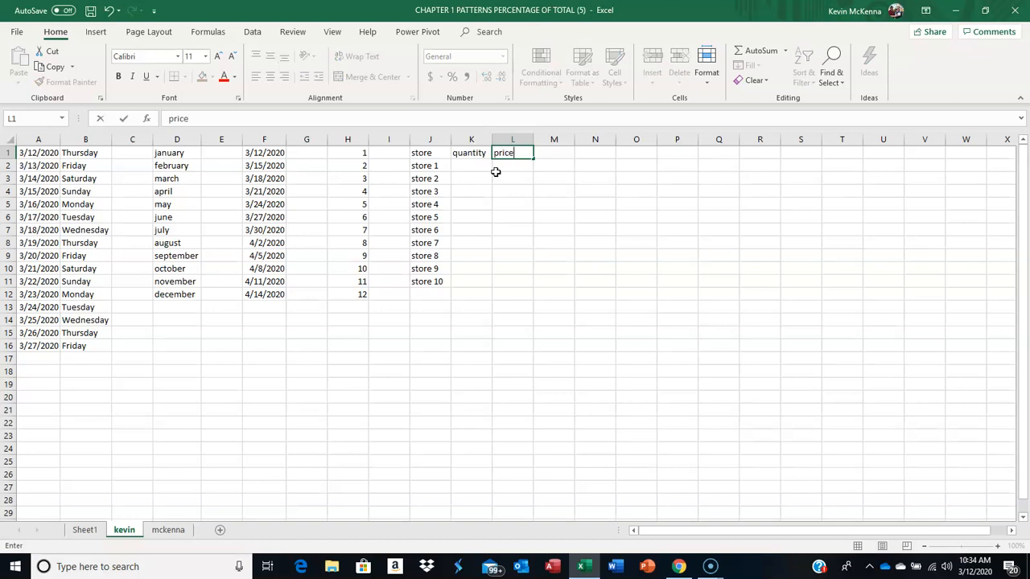
{"action": "key", "text": "Tab"}
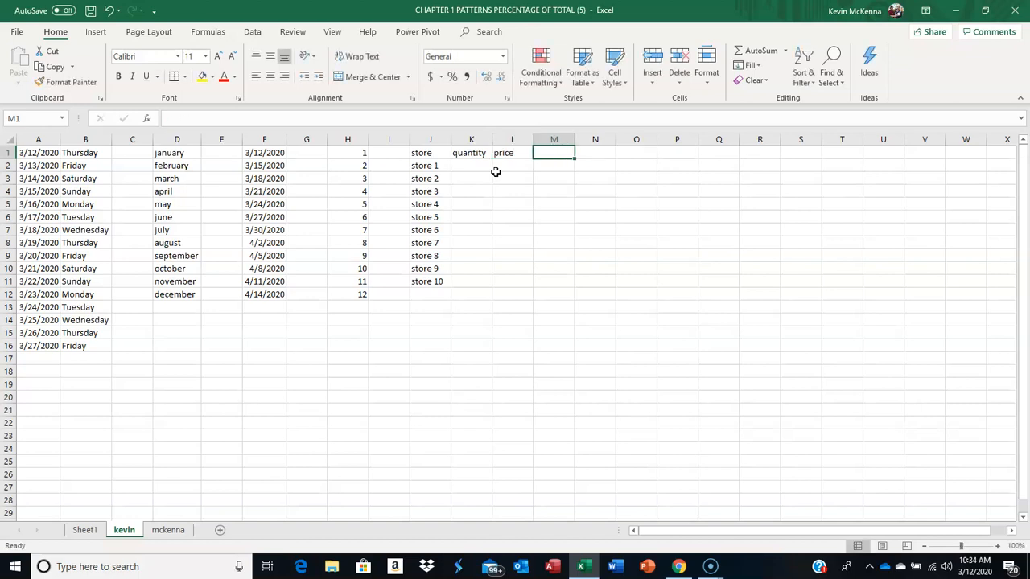
{"action": "type", "text": "revenue"}
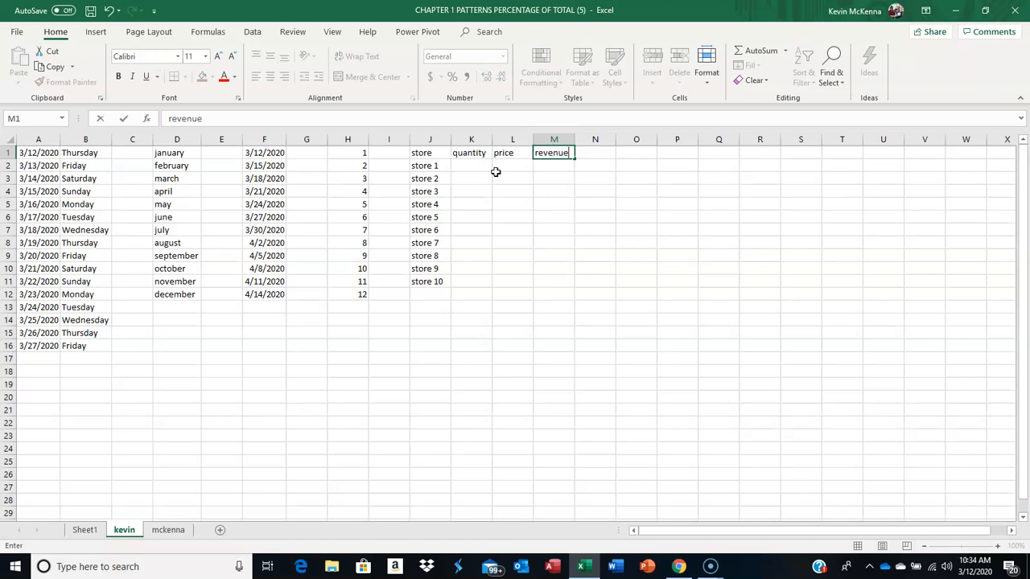
{"action": "key", "text": "Tab"}
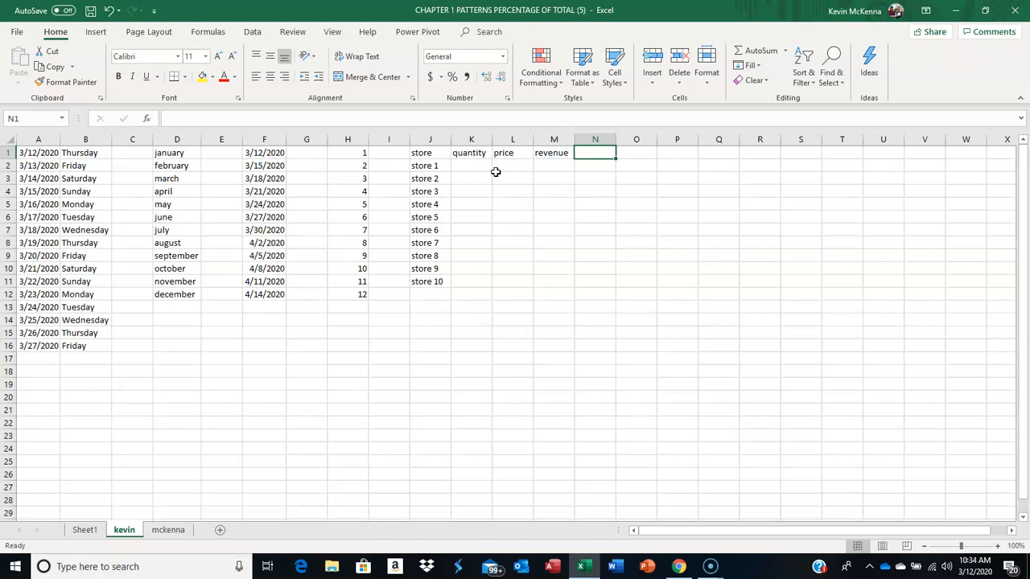
Step: Enter the heading % of total in cell N1
{"action": "type", "text": "% if"}
{"action": "key", "text": "BackSpace"}
{"action": "key", "text": "BackSpace"}
{"action": "type", "text": "if ="}
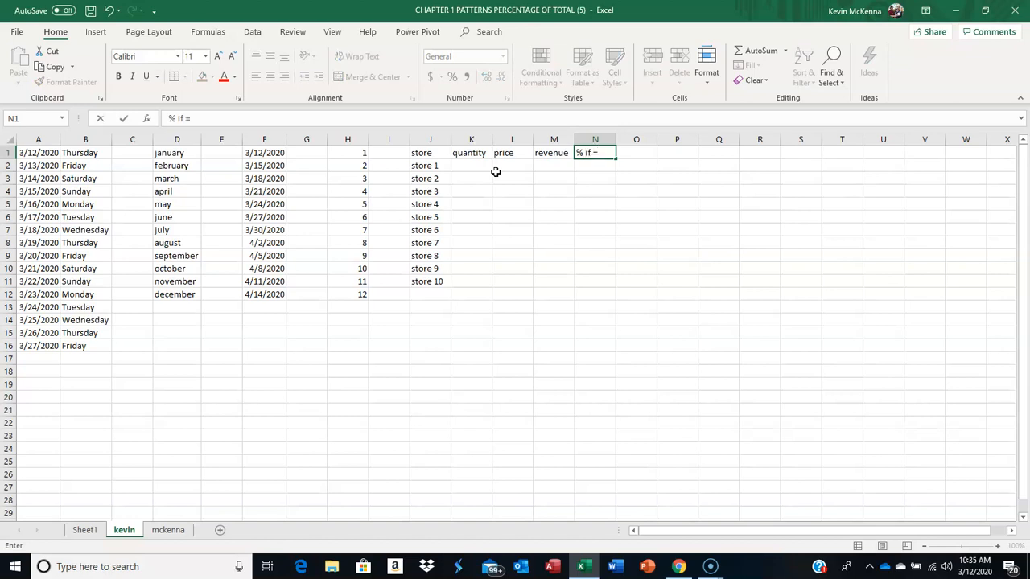
{"action": "key", "text": "BackSpace"}
{"action": "key", "text": "BackSpace"}
{"action": "key", "text": "BackSpace"}
{"action": "key", "text": "BackSpace"}
{"action": "key", "text": "BackSpace"}
{"action": "type", "text": "of total"}
{"action": "left_click", "coordinate": [494, 171]}
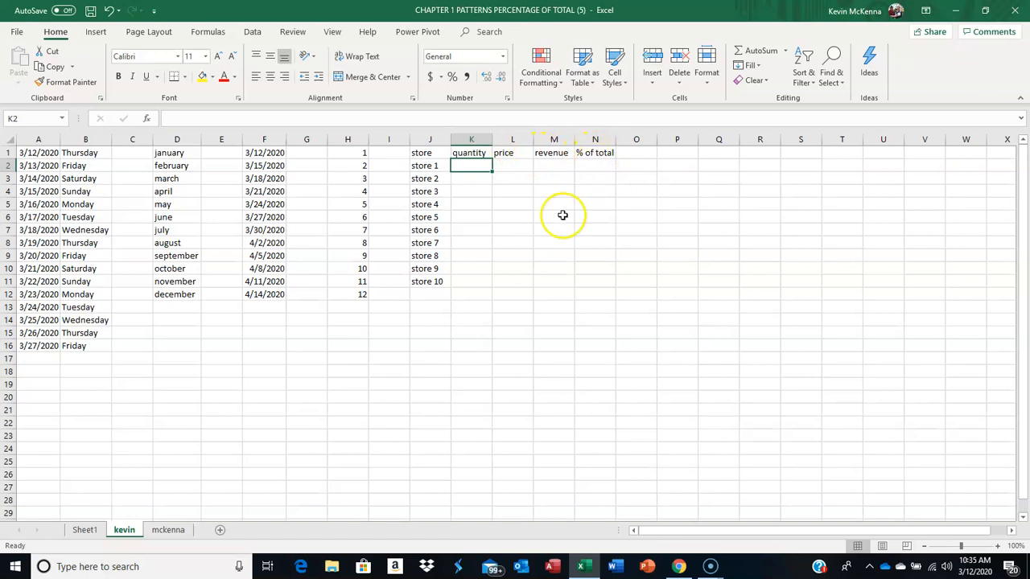
Step: Enter the label total in cell J12 below store 10
{"action": "left_click", "coordinate": [426, 293]}
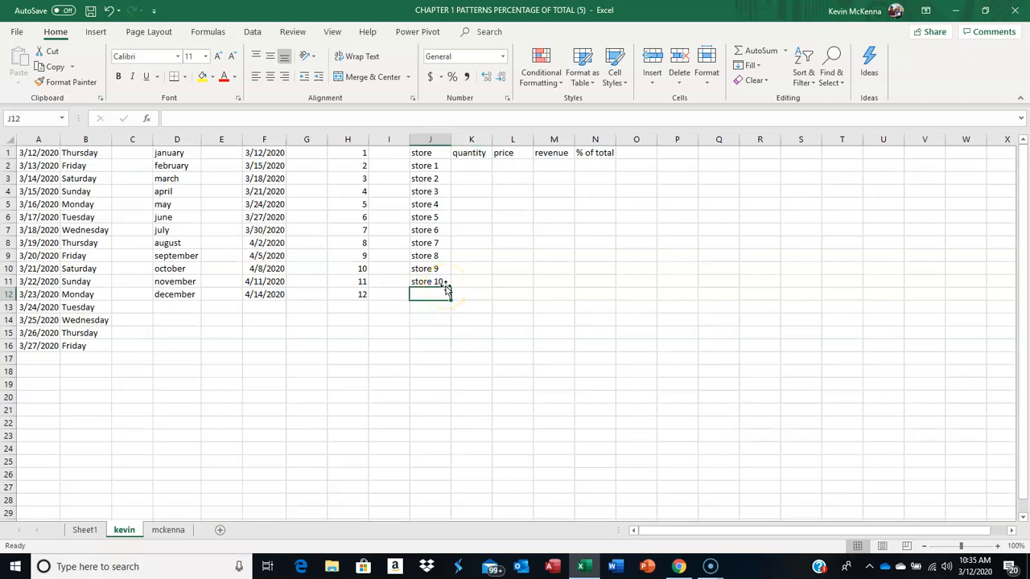
{"action": "type", "text": "total"}
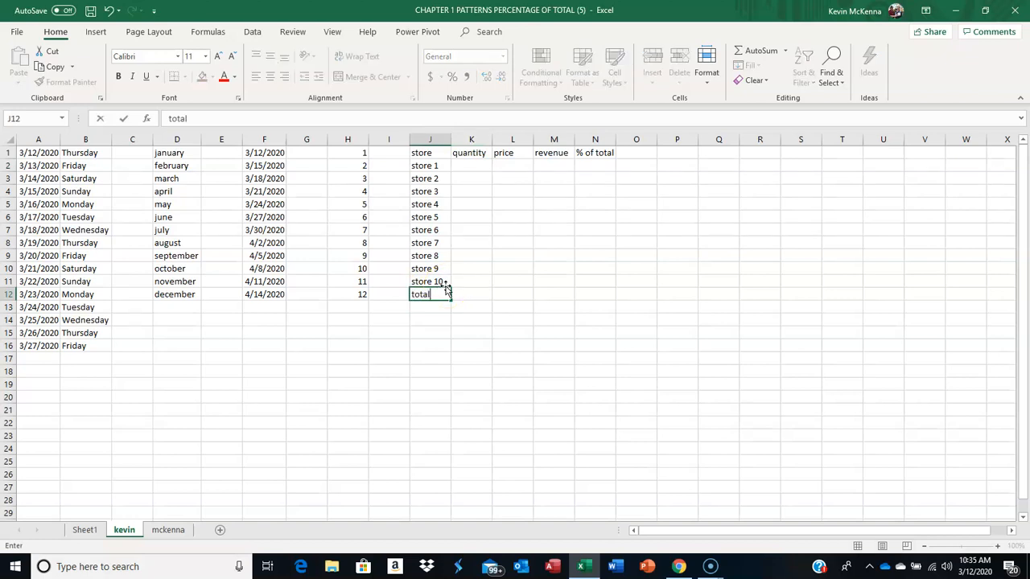
{"action": "key", "text": "Return"}
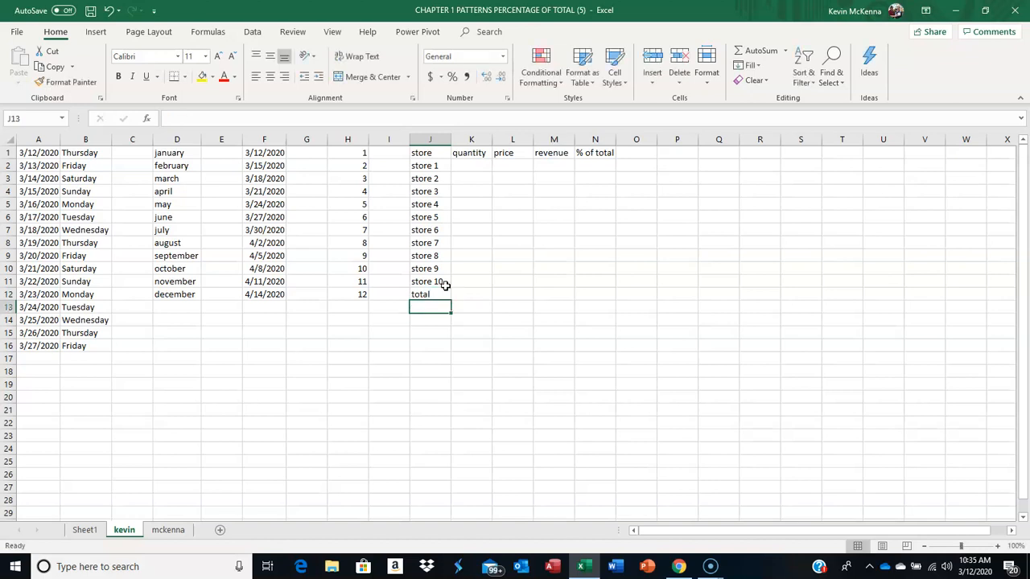
Step: Enter a quantity of 1 in cell K2 and copy it down through K11
{"action": "left_click", "coordinate": [471, 166]}
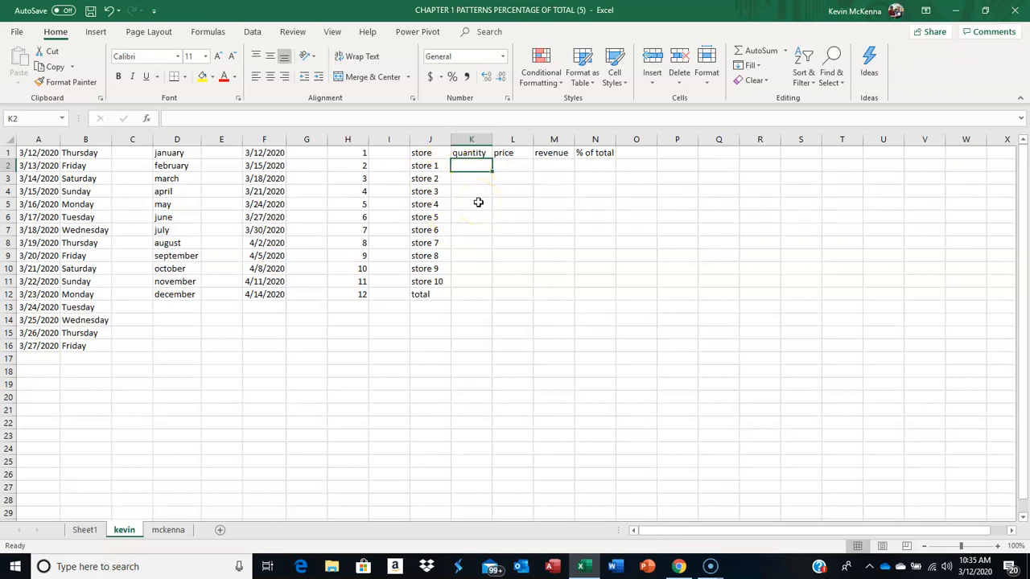
{"action": "type", "text": "1"}
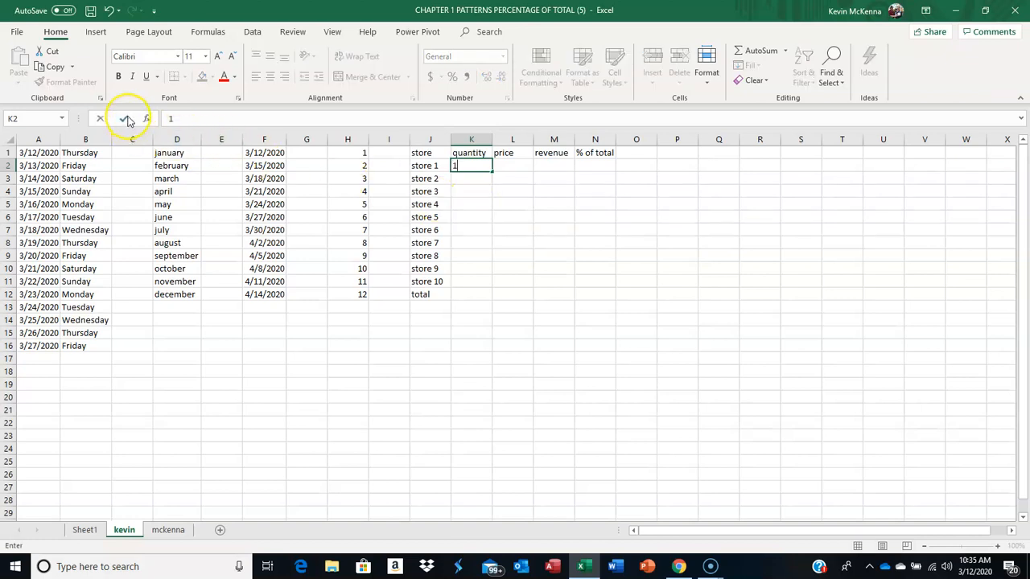
{"action": "left_click", "coordinate": [126, 119]}
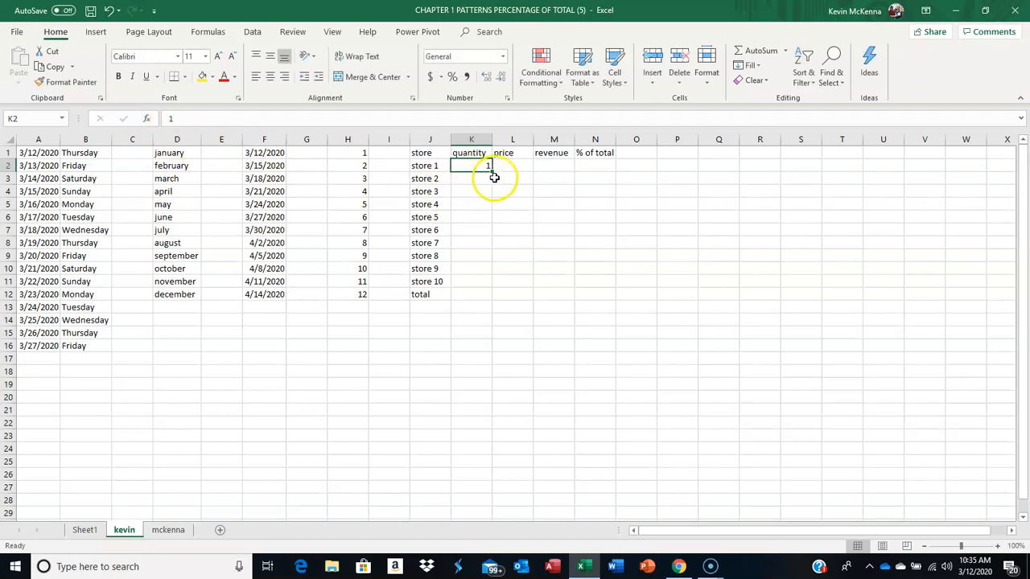
{"action": "left_click_drag", "start_coordinate": [491, 170], "coordinate": [492, 285]}
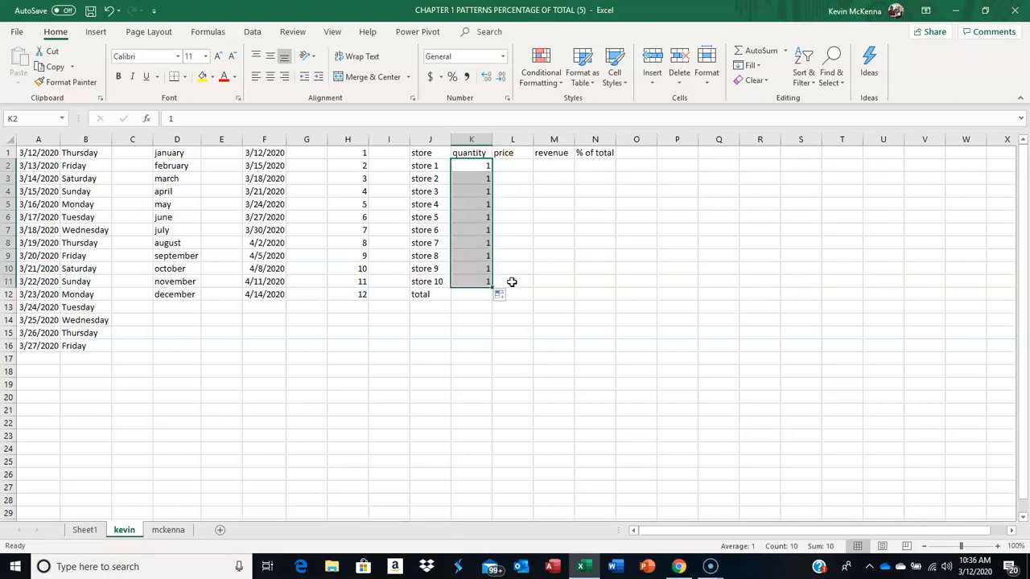
Step: Enter a price of 10 in cell L2 for store 1
{"action": "left_click", "coordinate": [508, 163]}
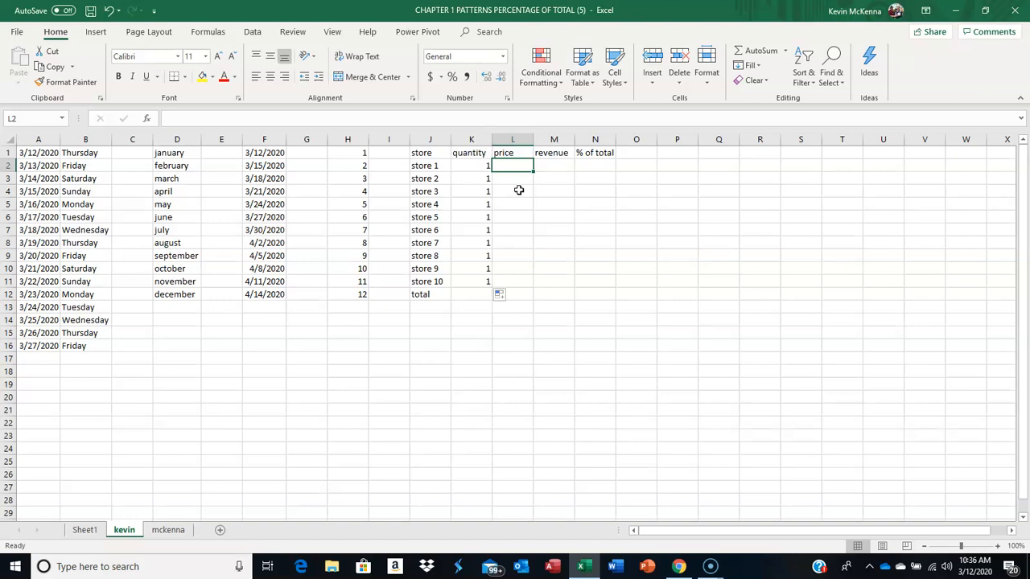
{"action": "type", "text": "10"}
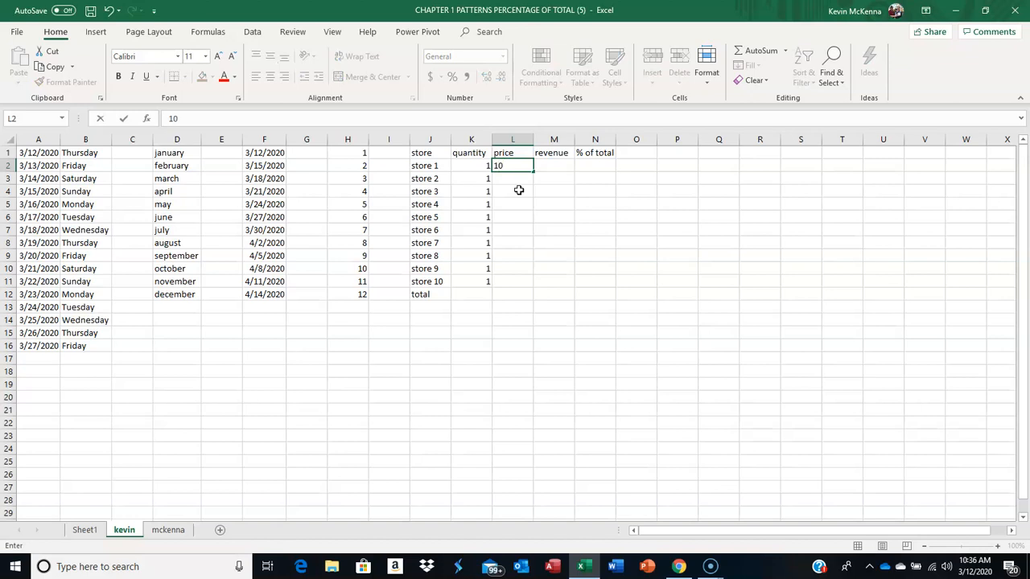
{"action": "key", "text": "Return"}
Step: Format the price in L2 as Currency and copy it down through L11
{"action": "left_click", "coordinate": [514, 167]}
{"action": "left_click", "coordinate": [514, 168]}
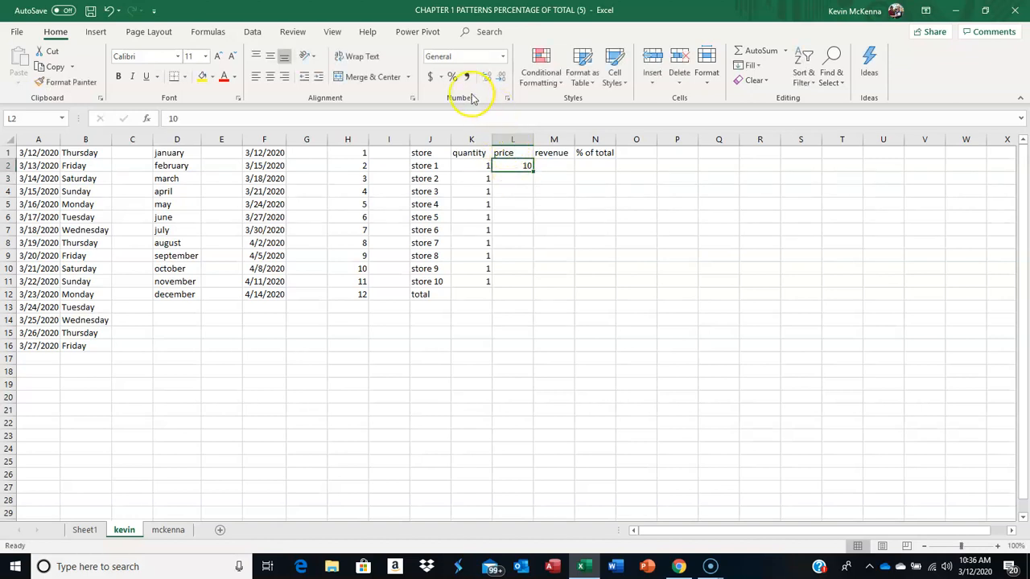
{"action": "left_click", "coordinate": [431, 77]}
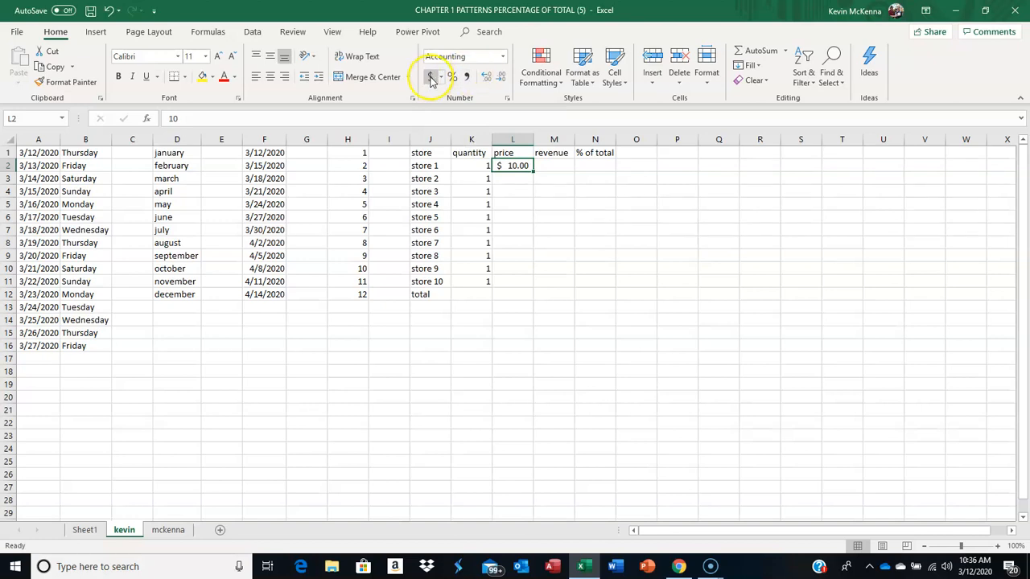
{"action": "left_click", "coordinate": [502, 57]}
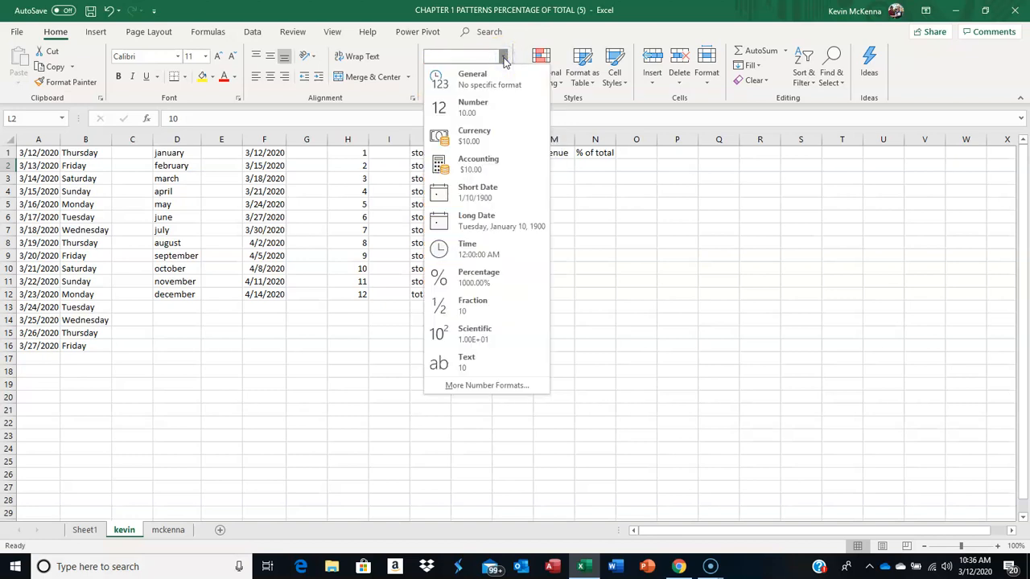
{"action": "left_click", "coordinate": [480, 138]}
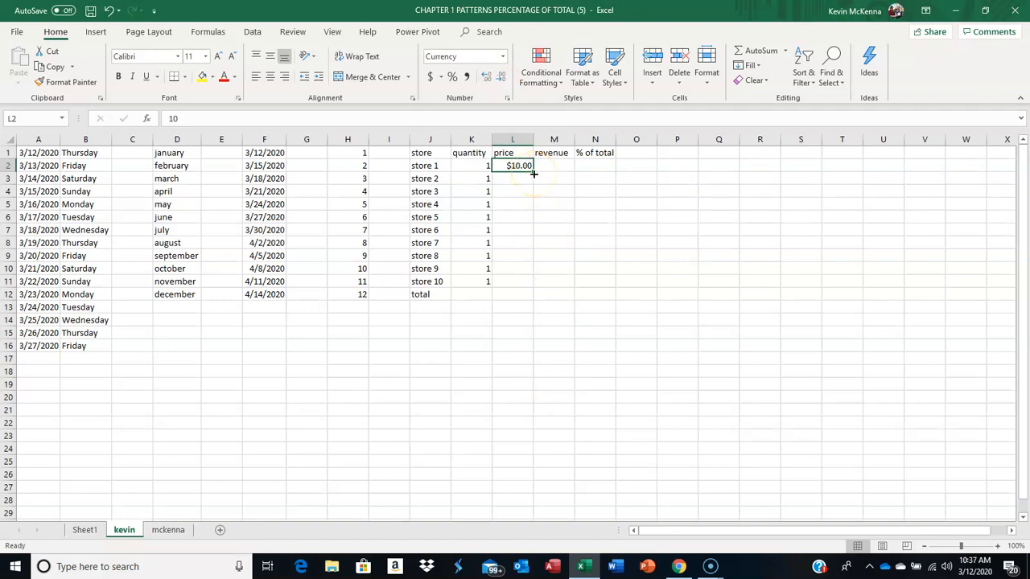
{"action": "left_click_drag", "start_coordinate": [533, 174], "coordinate": [526, 281]}
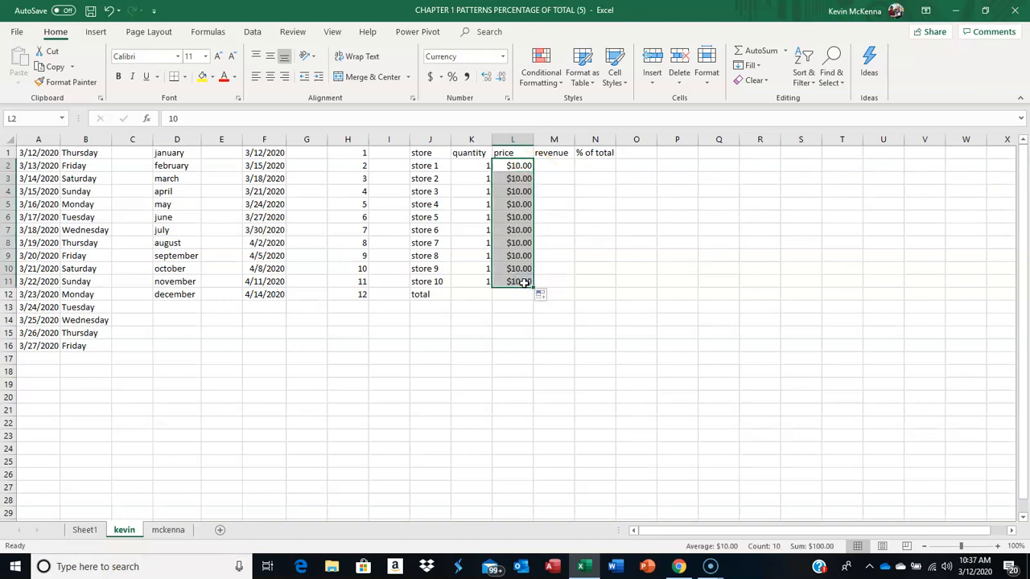
Step: Enter the revenue formula =K2*L2 in cell M2, multiplying quantity by price
{"action": "left_click", "coordinate": [554, 166]}
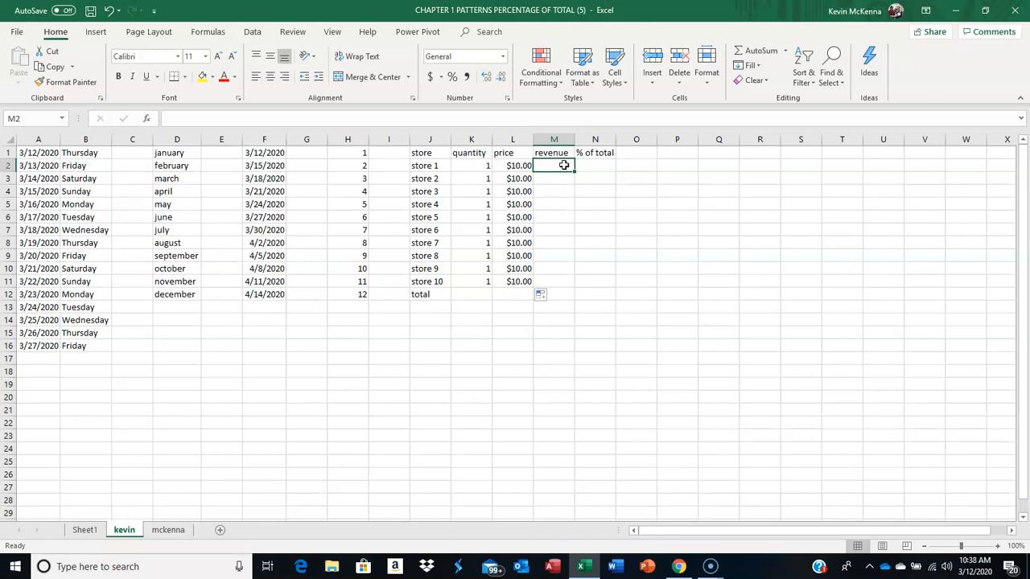
{"action": "type", "text": "="}
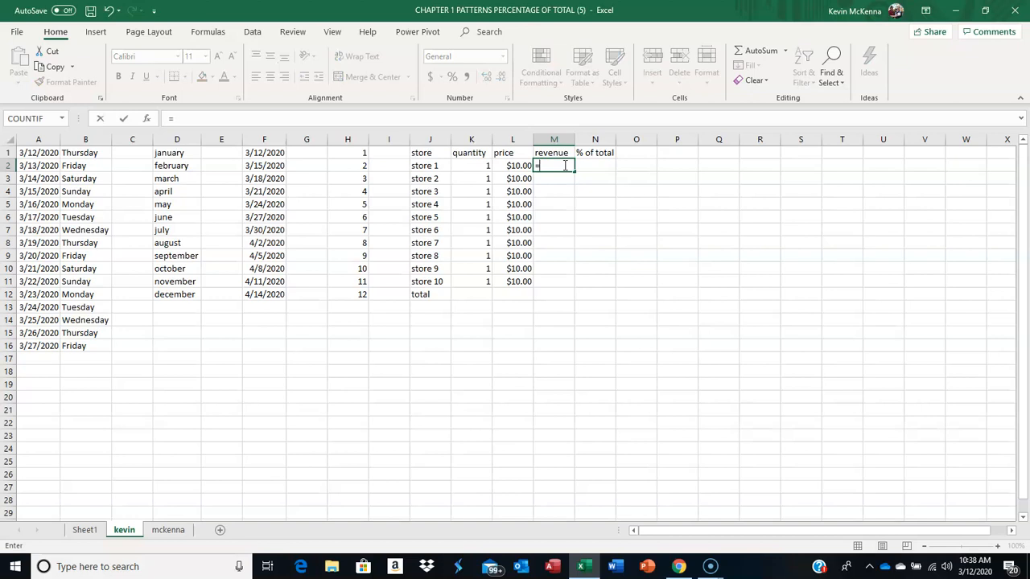
{"action": "left_click", "coordinate": [484, 164]}
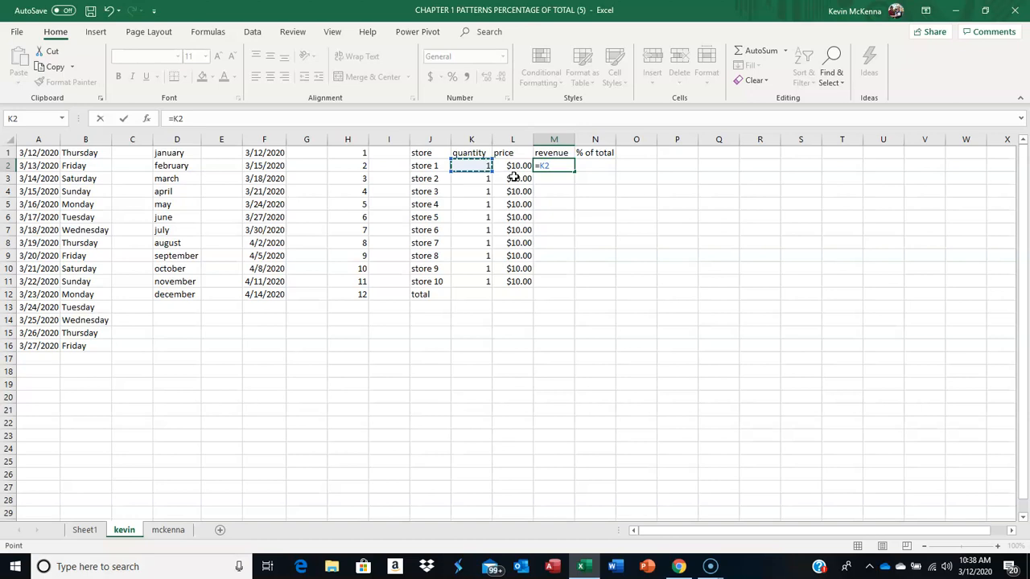
{"action": "type", "text": "*"}
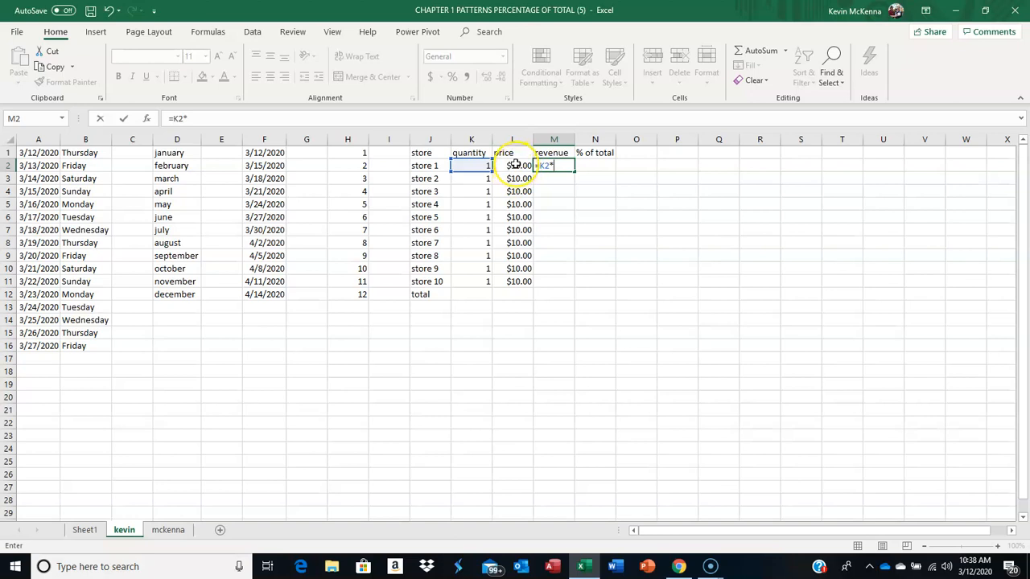
{"action": "left_click", "coordinate": [516, 164]}
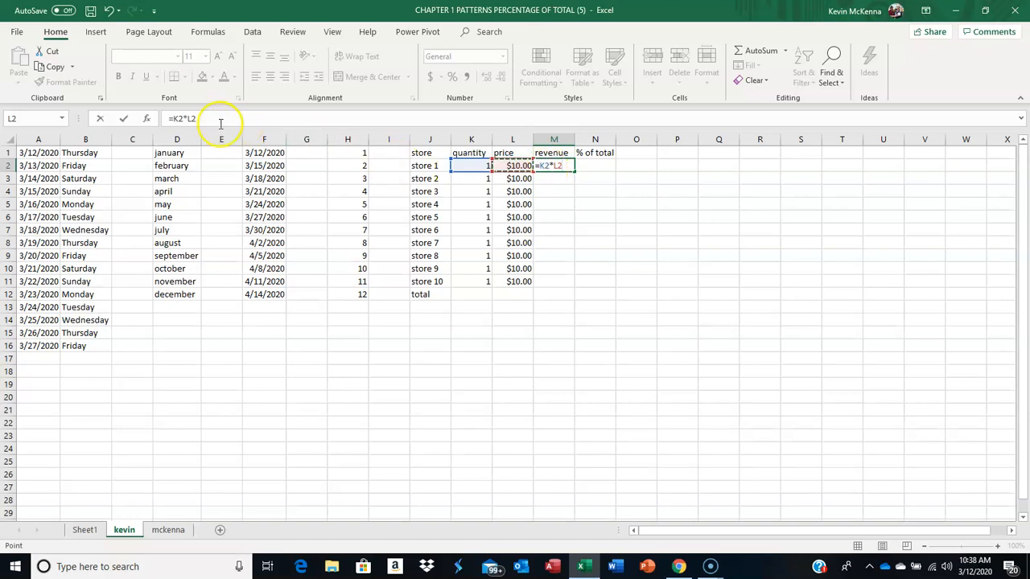
{"action": "left_click", "coordinate": [125, 121]}
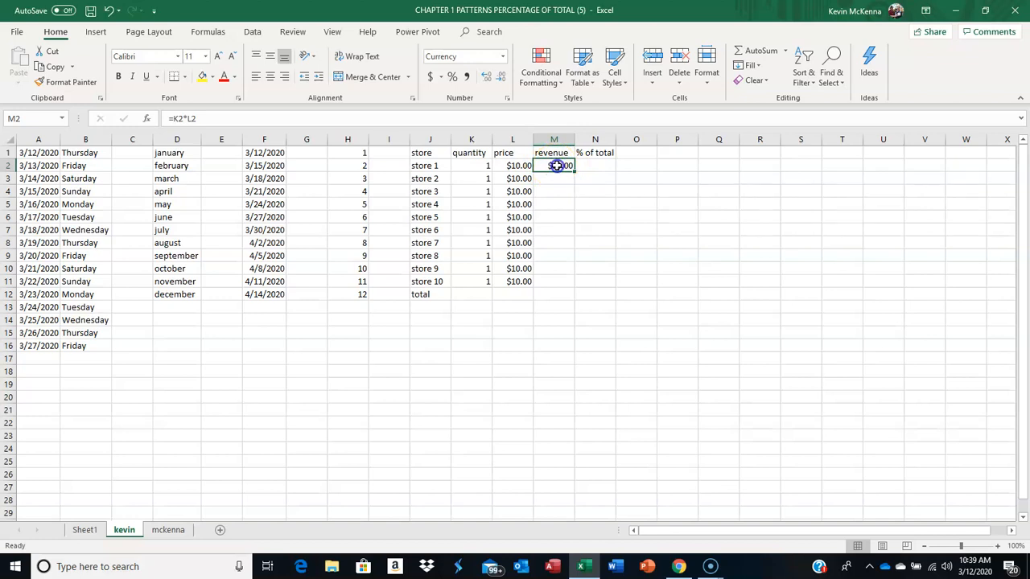
Step: Check the cell references in M2's revenue formula and copy the formula down through M11
{"action": "double_click", "coordinate": [557, 166]}
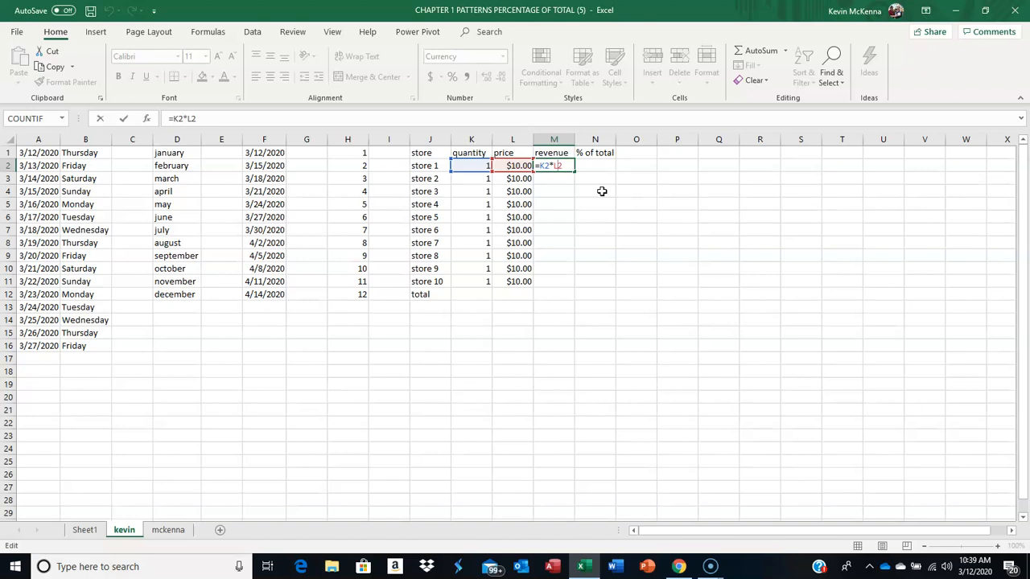
{"action": "key", "text": "ctrl+Return"}
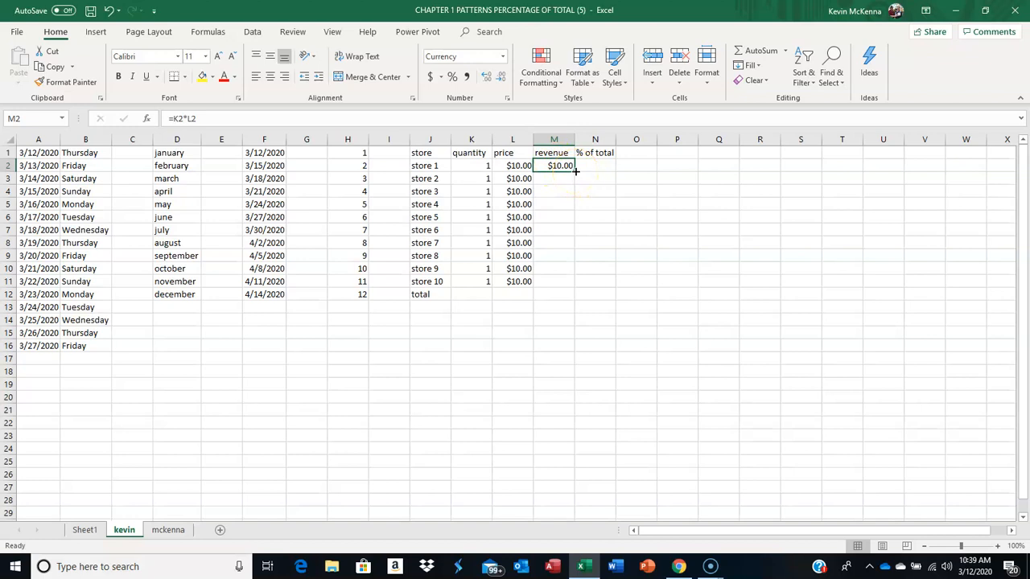
{"action": "left_click_drag", "start_coordinate": [576, 171], "coordinate": [565, 283]}
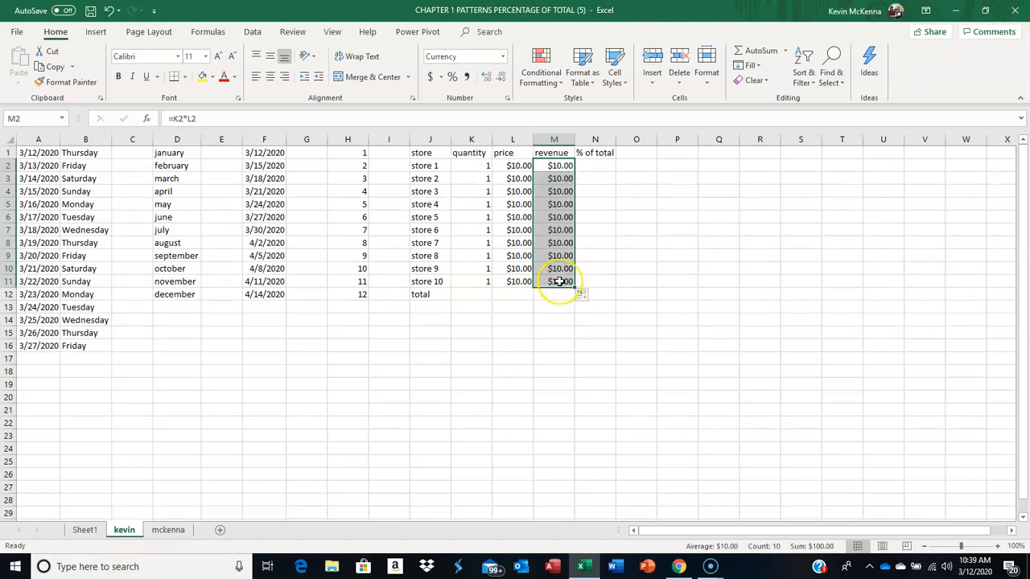
Step: Examine the cell references in the copied revenue formula in M11
{"action": "left_click", "coordinate": [560, 280]}
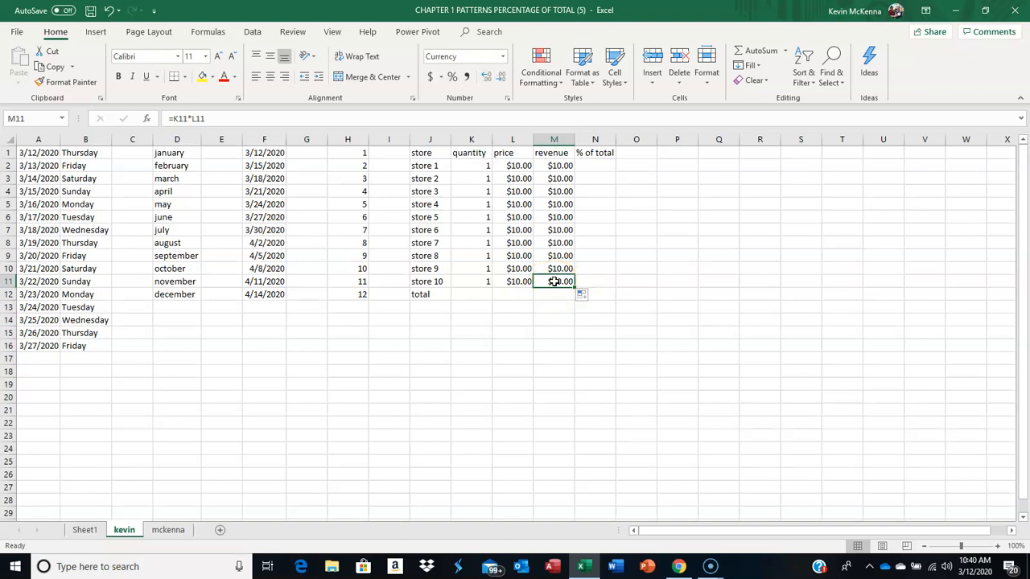
{"action": "double_click", "coordinate": [555, 281]}
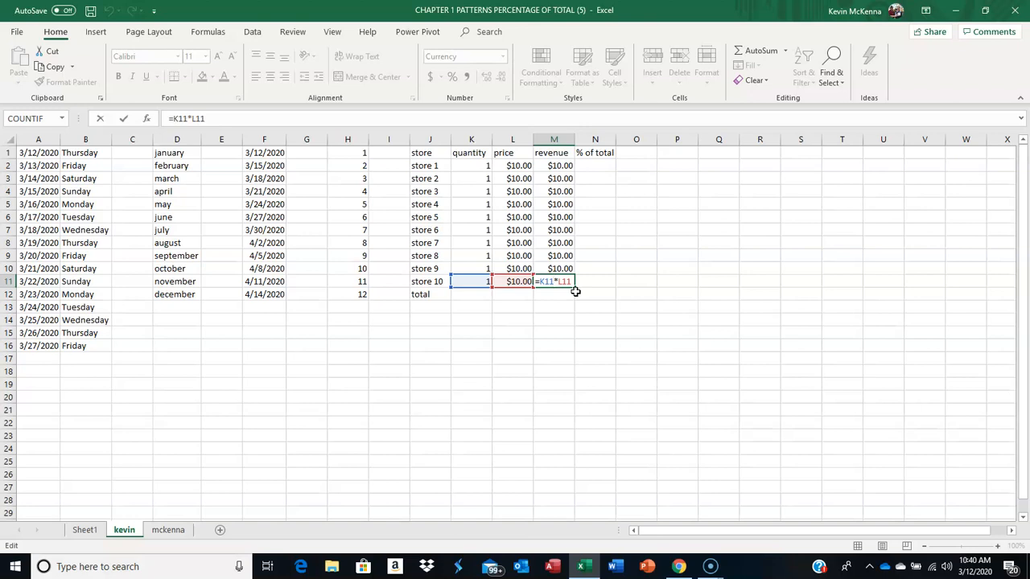
{"action": "key", "text": "ctrl+Return"}
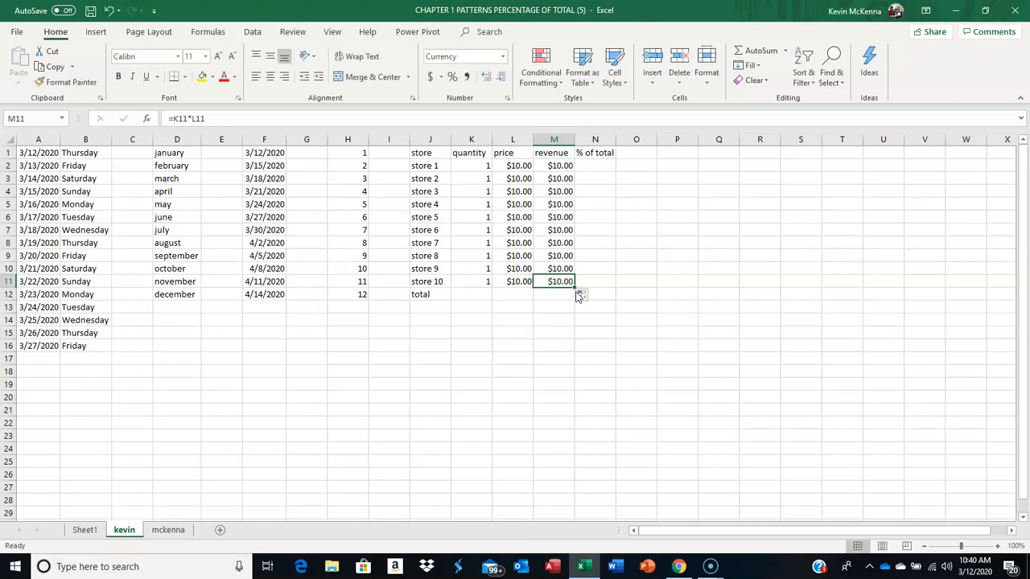
Step: Total the revenue range M2:M11 into cell M12 with the AutoSum Sum function
{"action": "left_click", "coordinate": [517, 293]}
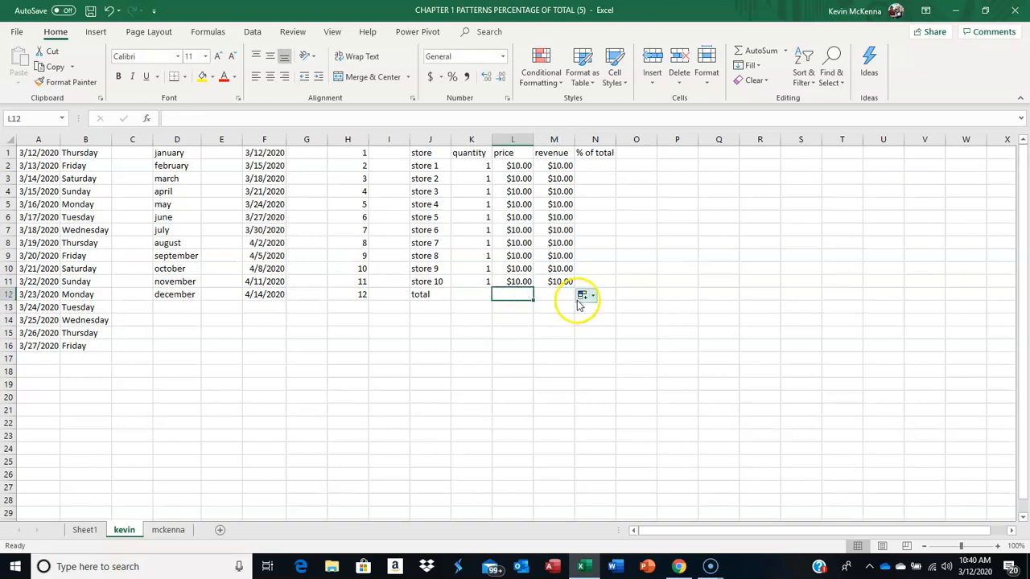
{"action": "left_click", "coordinate": [557, 294]}
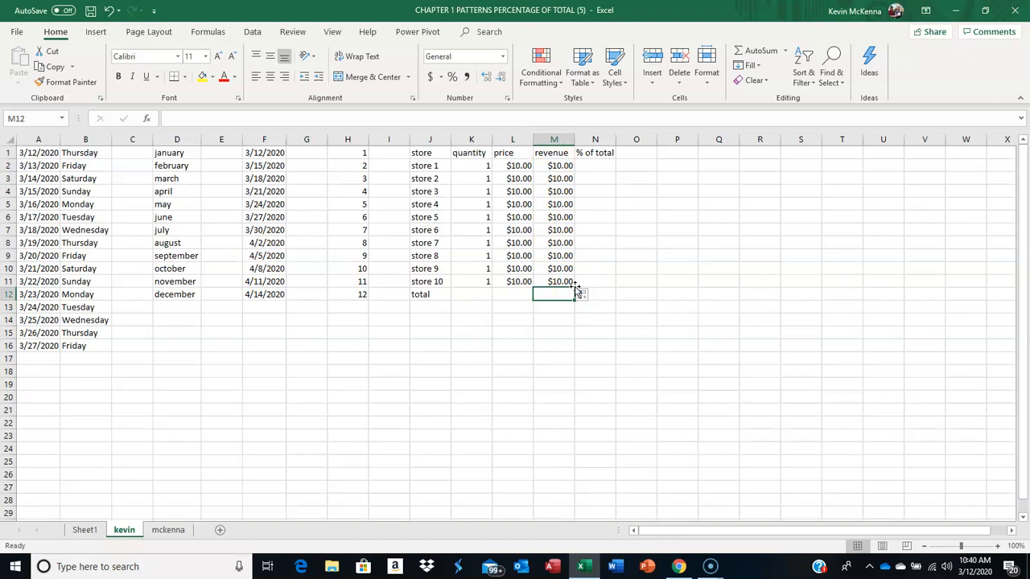
{"action": "left_click", "coordinate": [555, 166]}
{"action": "left_click_drag", "start_coordinate": [556, 169], "coordinate": [561, 279]}
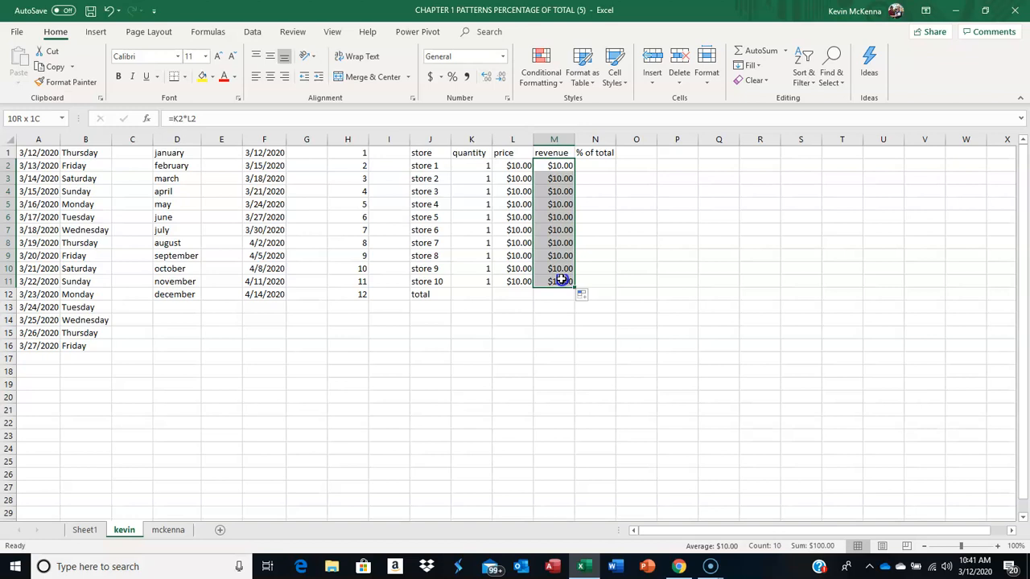
{"action": "left_click", "coordinate": [593, 234]}
{"action": "left_click", "coordinate": [542, 165]}
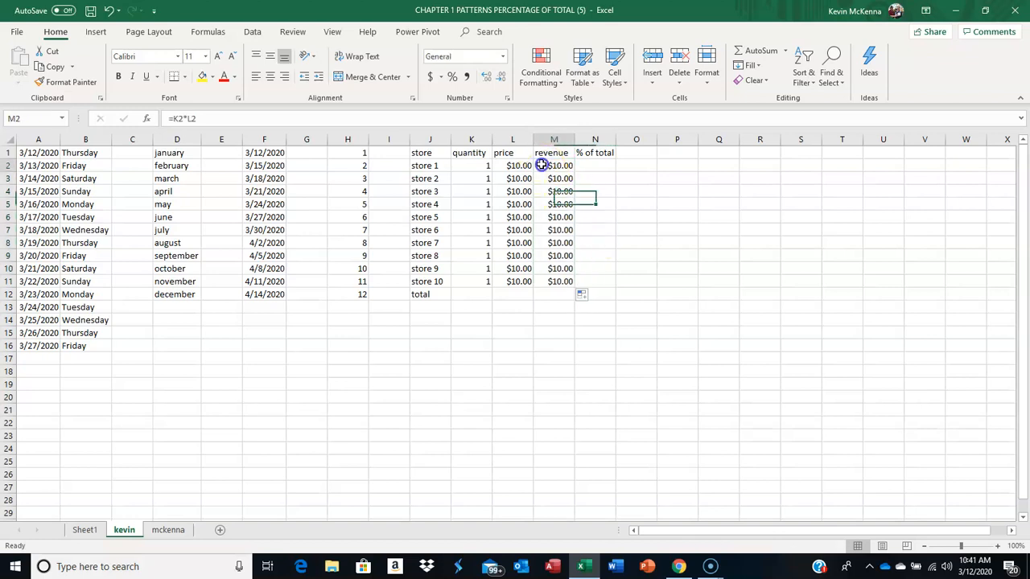
{"action": "left_click_drag", "start_coordinate": [542, 164], "coordinate": [554, 279]}
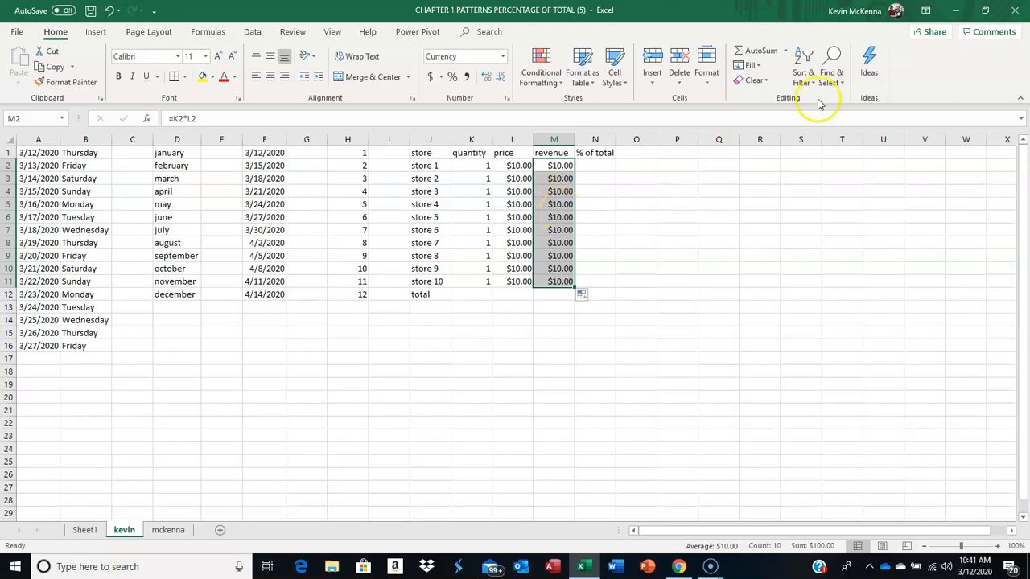
{"action": "left_click", "coordinate": [786, 51]}
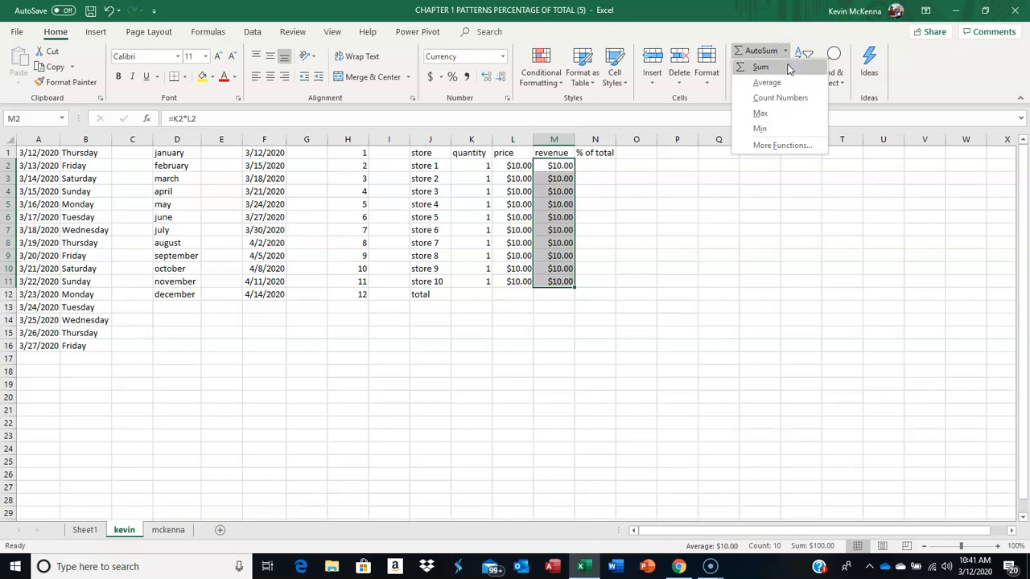
{"action": "left_click", "coordinate": [788, 69]}
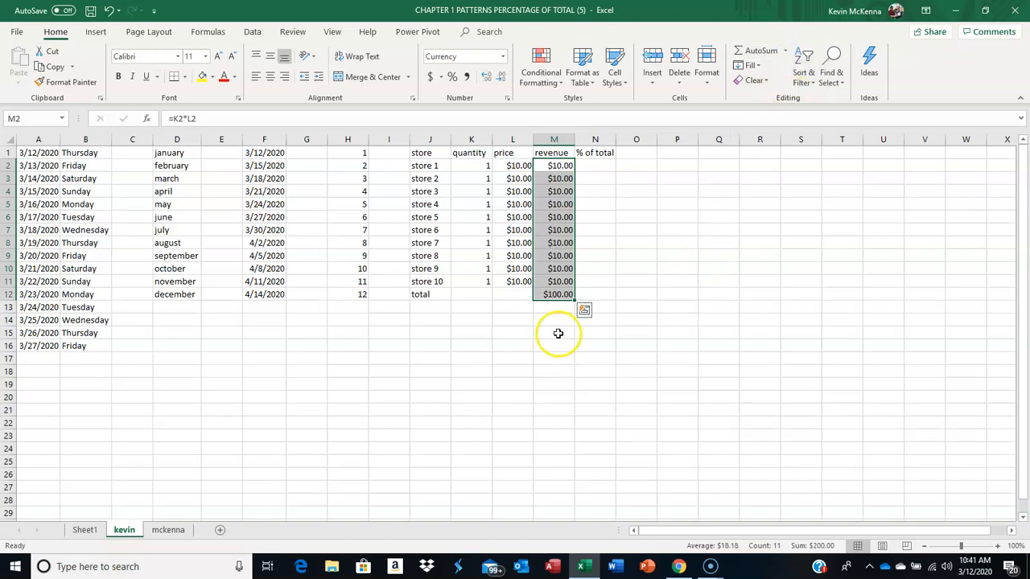
Step: Check which revenue cells the SUM formula in M12 covers
{"action": "left_click", "coordinate": [559, 294]}
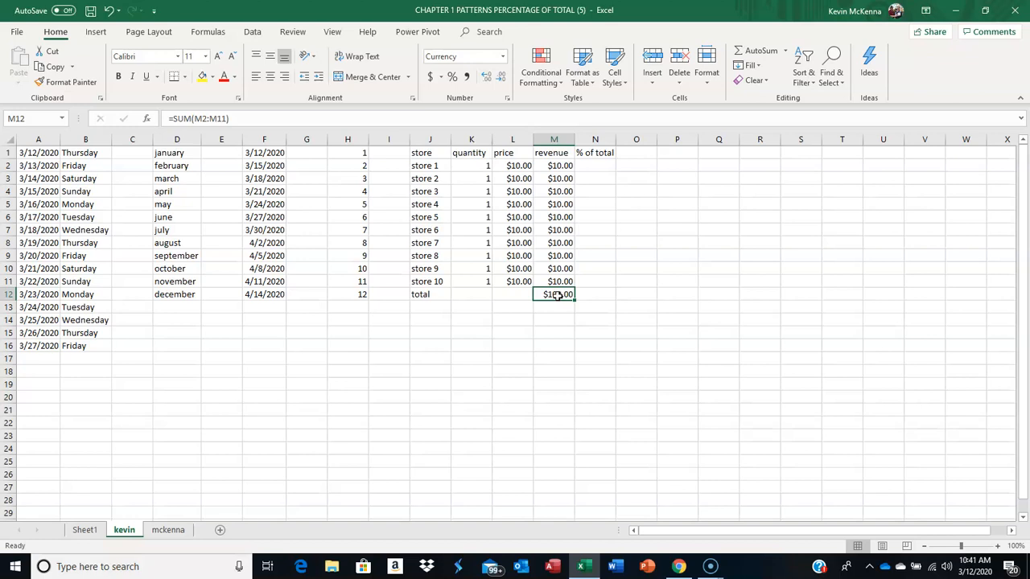
{"action": "double_click", "coordinate": [557, 295]}
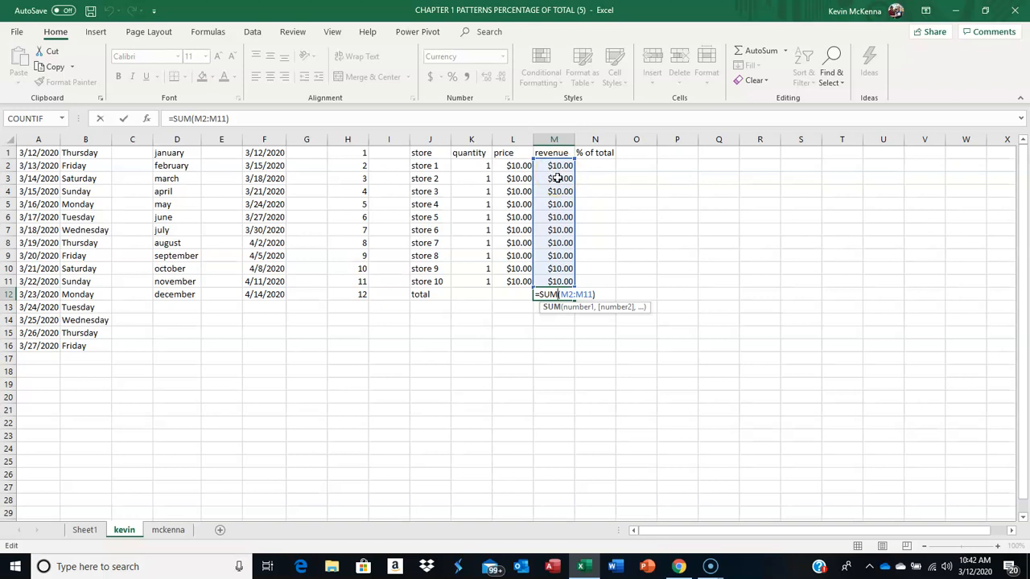
{"action": "key", "text": "Return"}
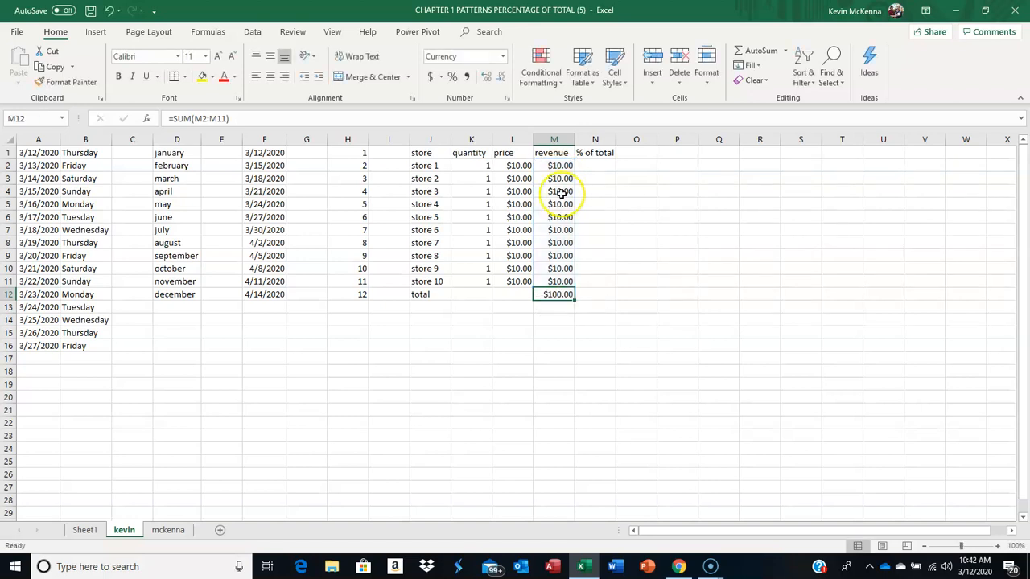
Step: Clear the total in M12 and re-enter it as a Sum of M2:M11 with AutoSum
{"action": "left_click", "coordinate": [560, 295]}
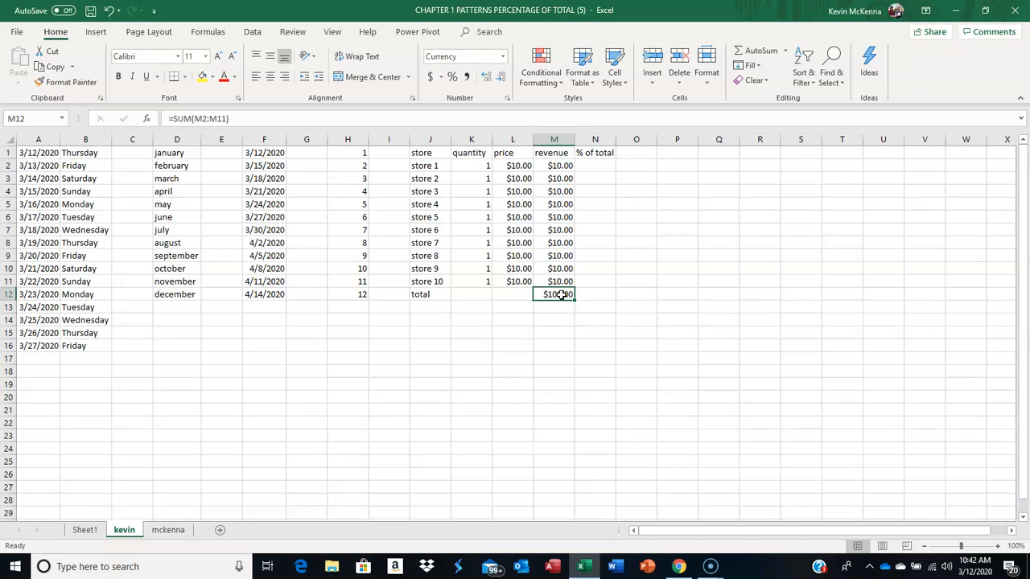
{"action": "key", "text": "Delete"}
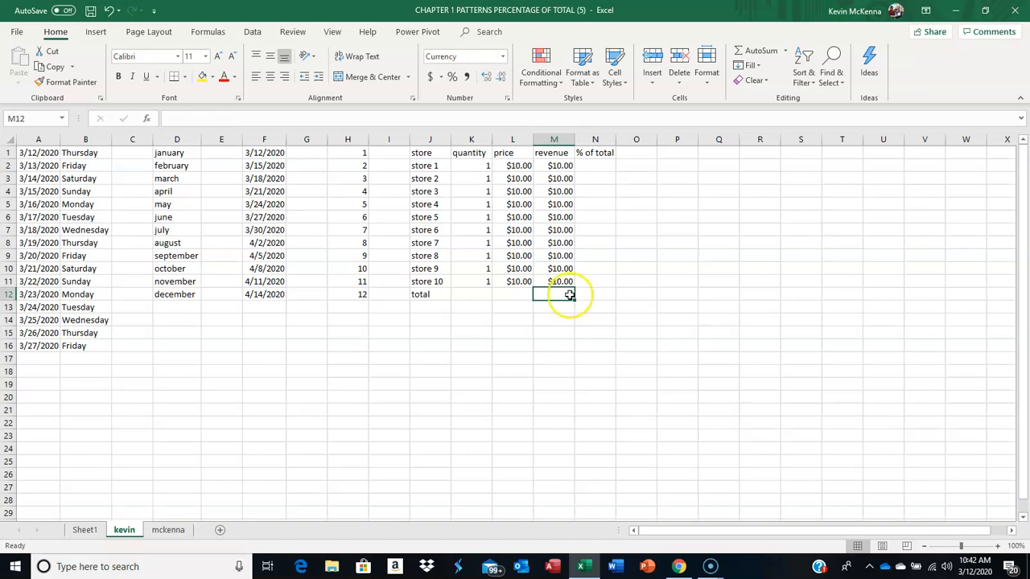
{"action": "left_click", "coordinate": [587, 295]}
{"action": "left_click", "coordinate": [556, 297]}
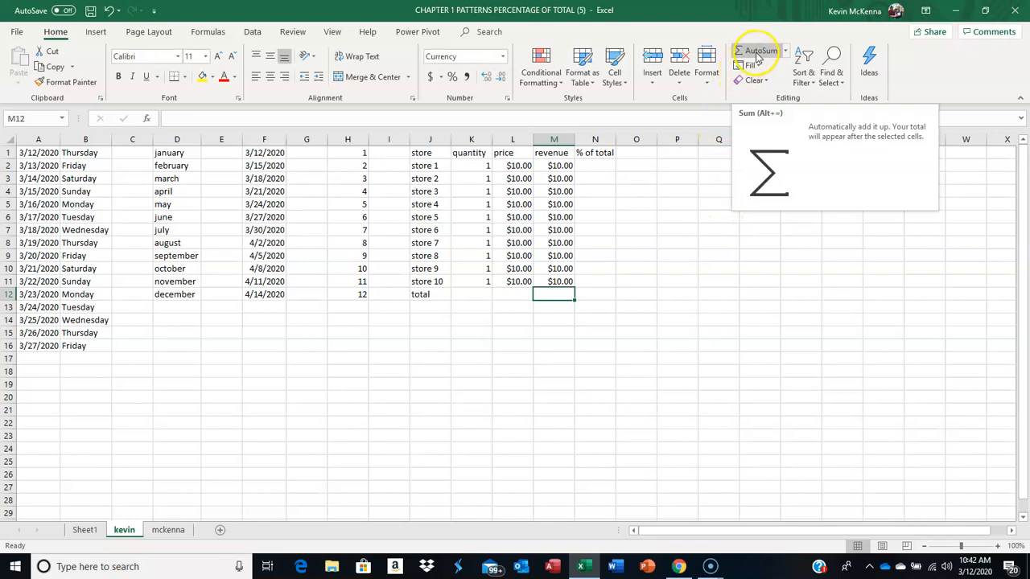
{"action": "left_click", "coordinate": [784, 52]}
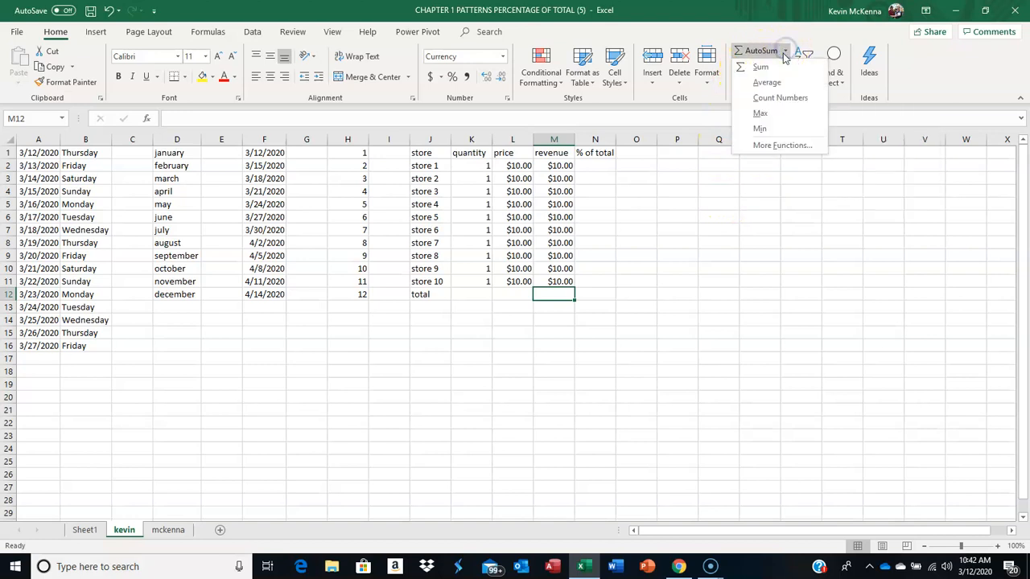
{"action": "left_click", "coordinate": [778, 67]}
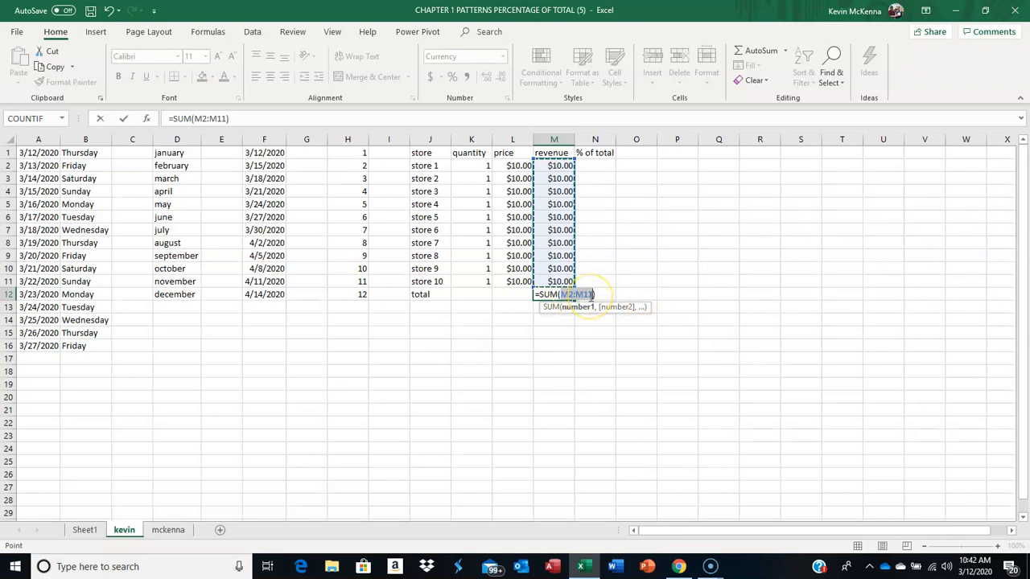
{"action": "left_click", "coordinate": [124, 119]}
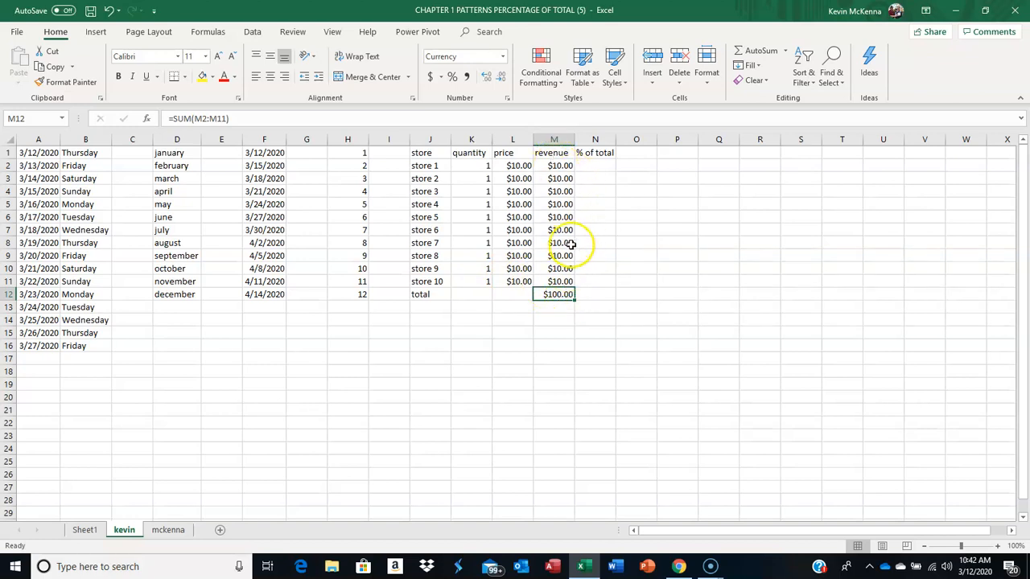
Step: Set store 2's price in L3 to 100 and check the revenue formula in M3
{"action": "left_click", "coordinate": [596, 165]}
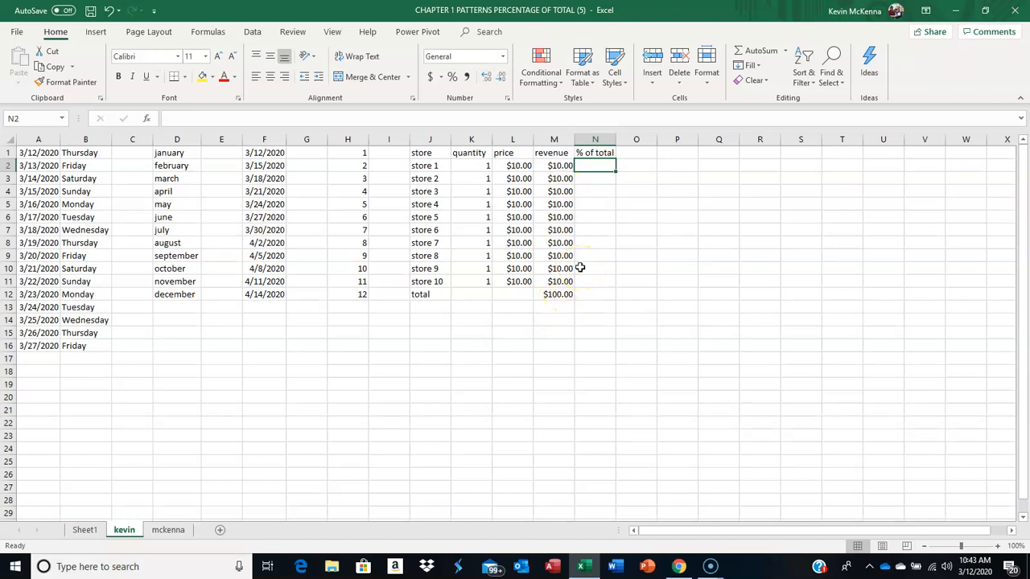
{"action": "left_click", "coordinate": [522, 179]}
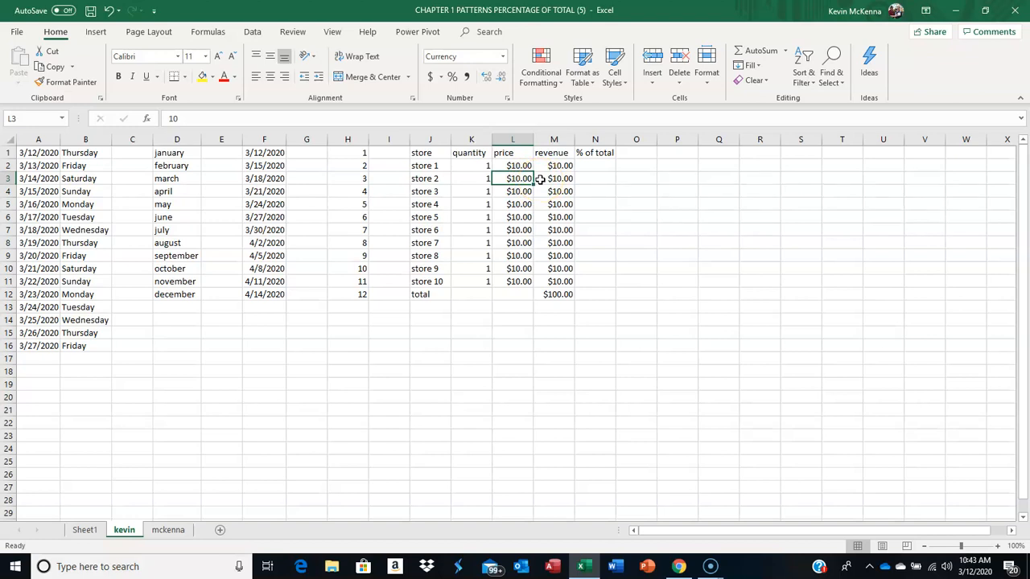
{"action": "type", "text": "100"}
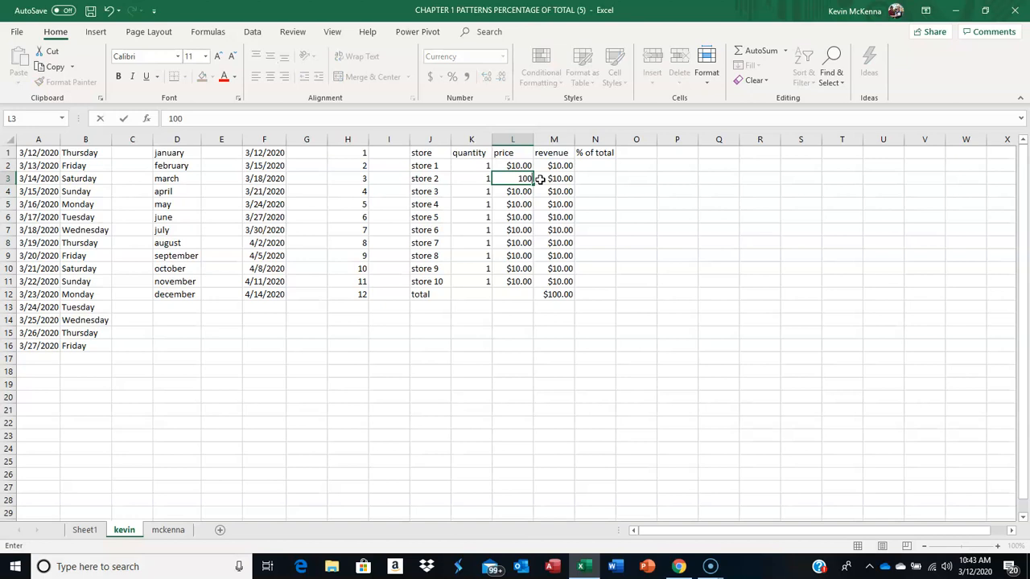
{"action": "key", "text": "Return"}
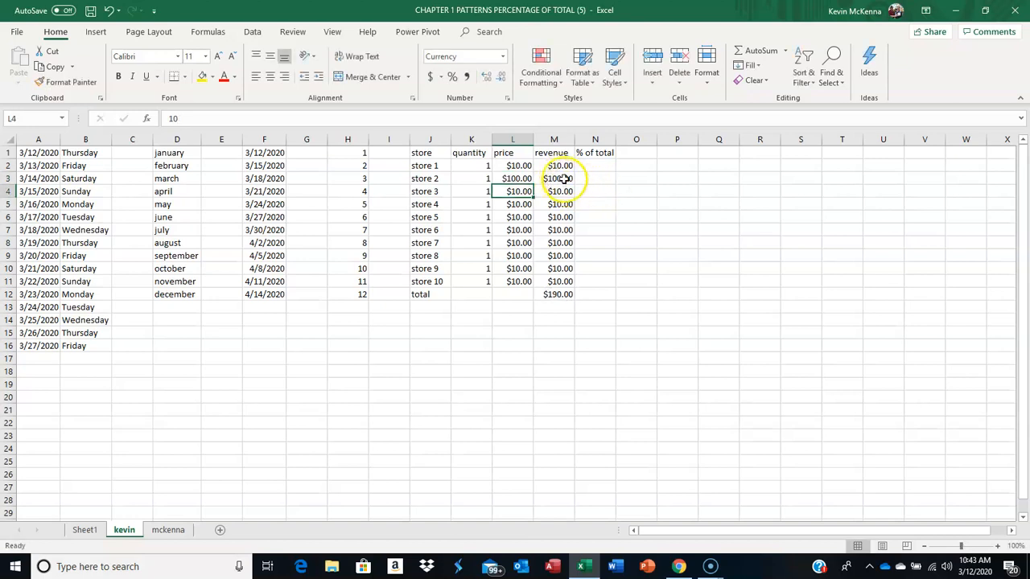
{"action": "left_click", "coordinate": [561, 178]}
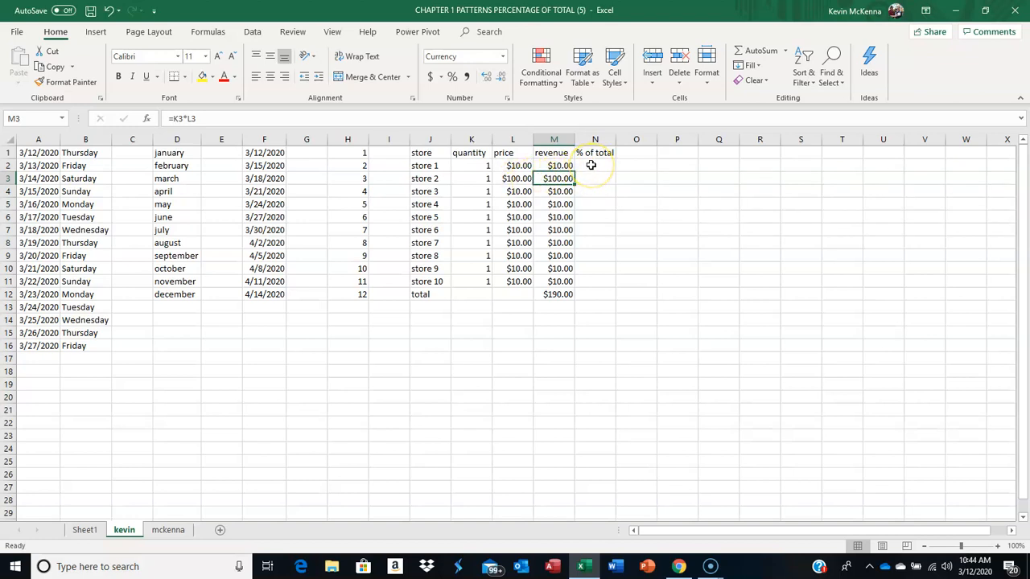
Step: Set store 2's price in L3 back to 10
{"action": "left_click", "coordinate": [524, 179]}
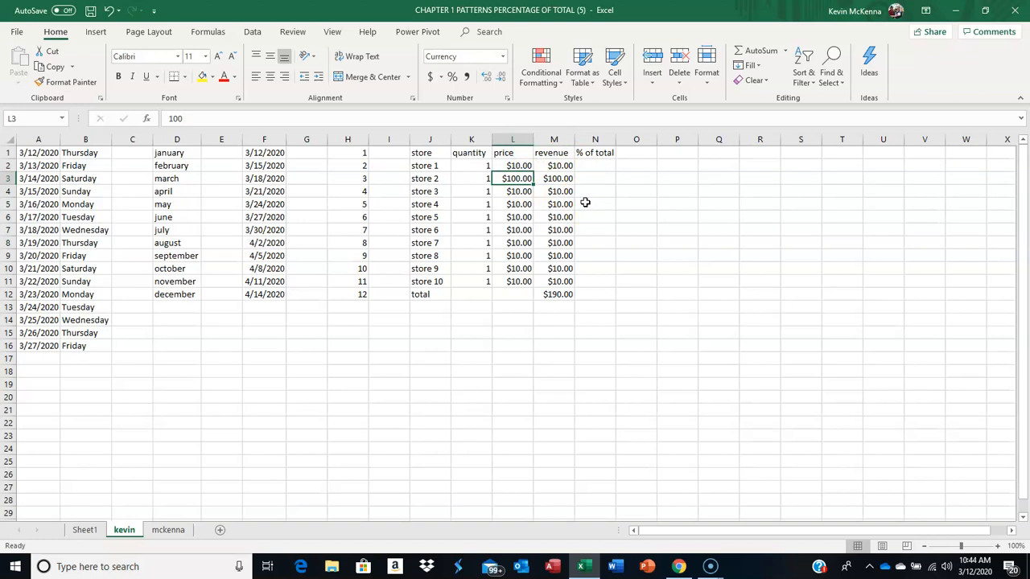
{"action": "type", "text": "10"}
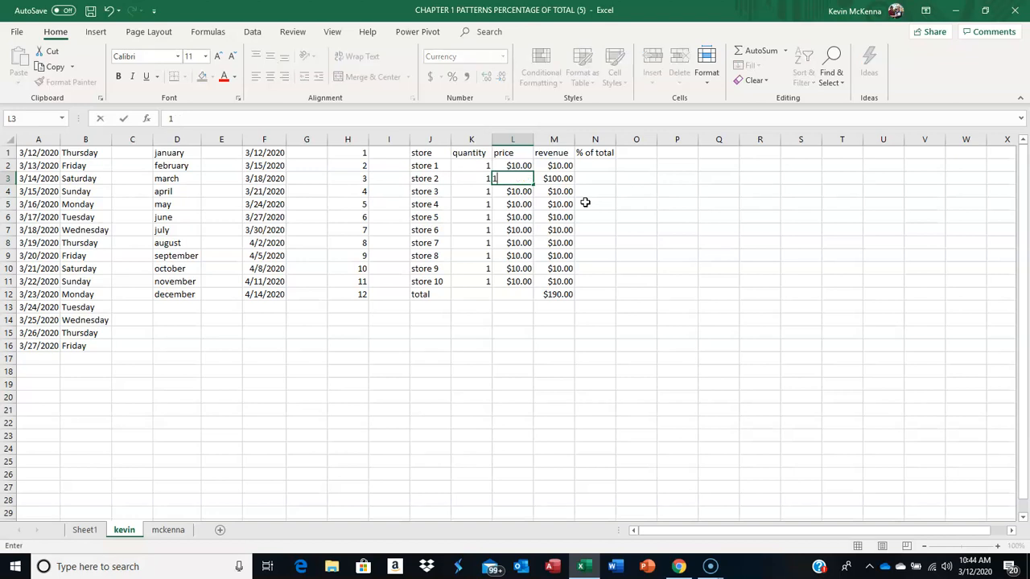
{"action": "key", "text": "Return"}
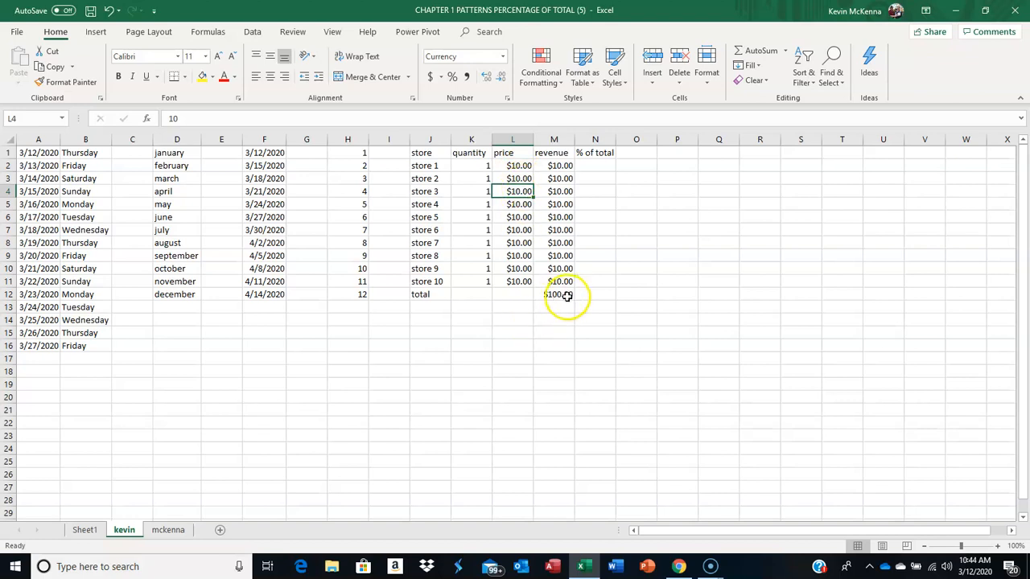
Step: Enter the percentage-of-total formula =M2/M12 in cell N2, dividing store 1's revenue by the total
{"action": "left_click", "coordinate": [595, 165]}
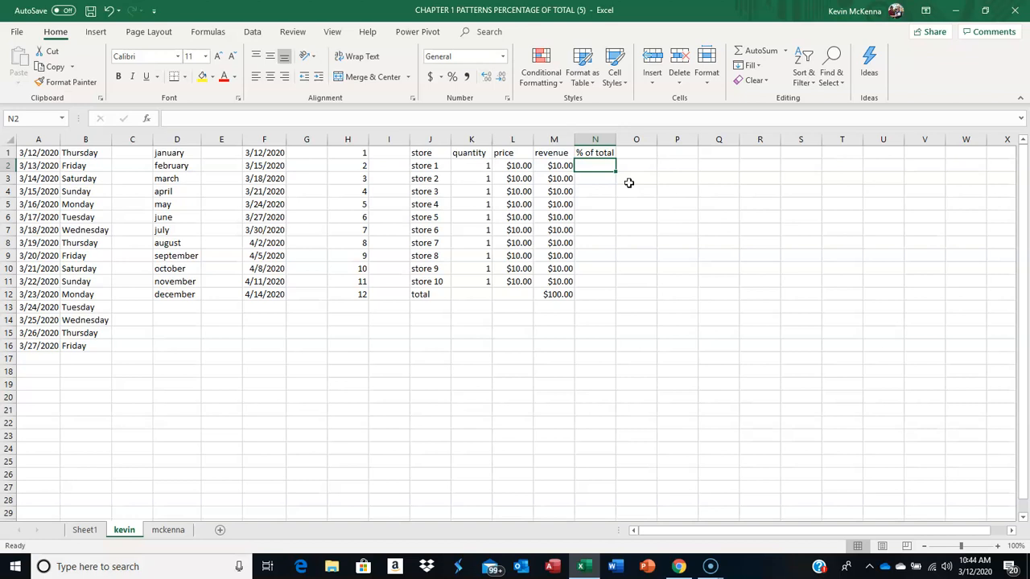
{"action": "type", "text": "="}
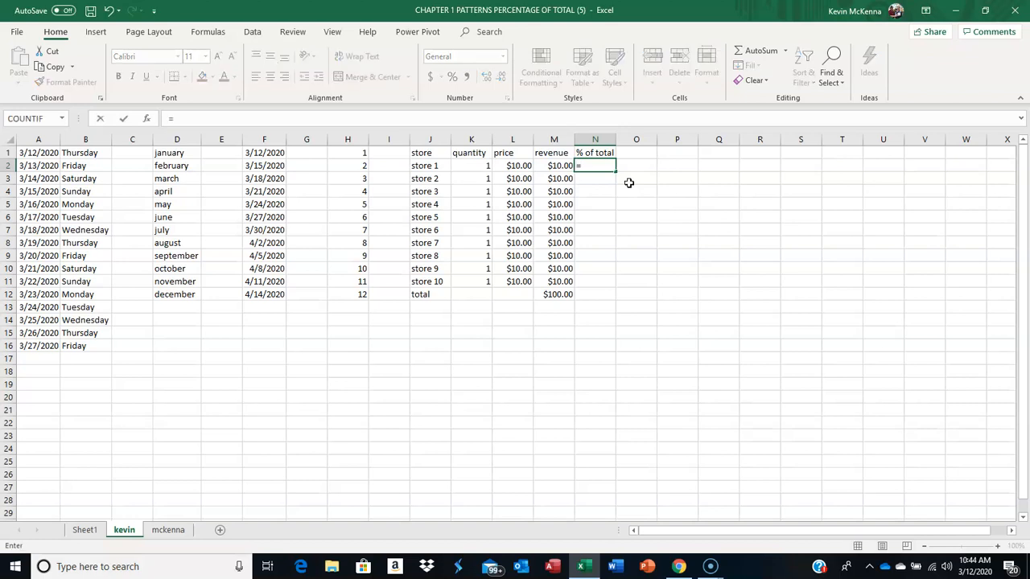
{"action": "left_click", "coordinate": [555, 164]}
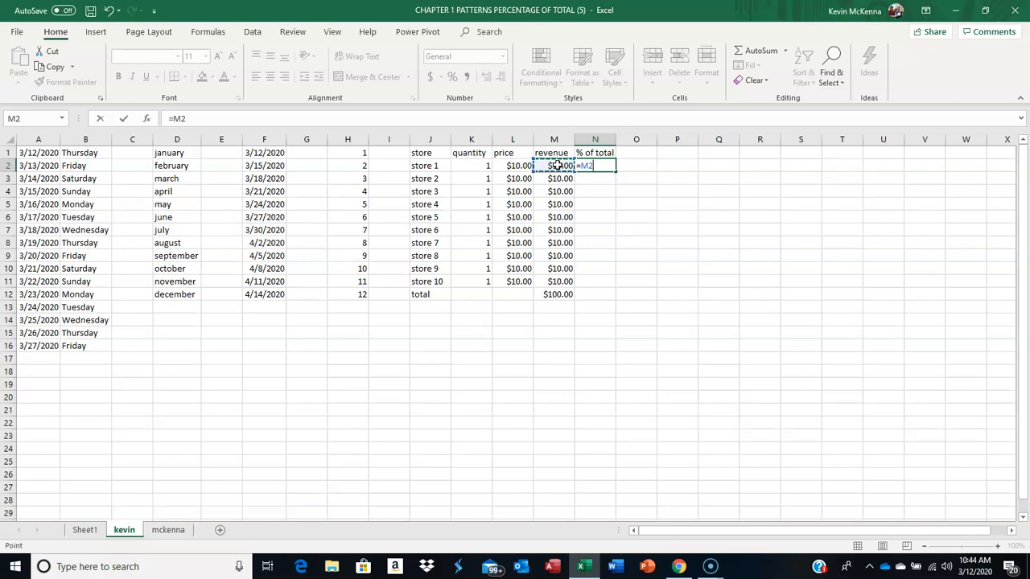
{"action": "type", "text": "/"}
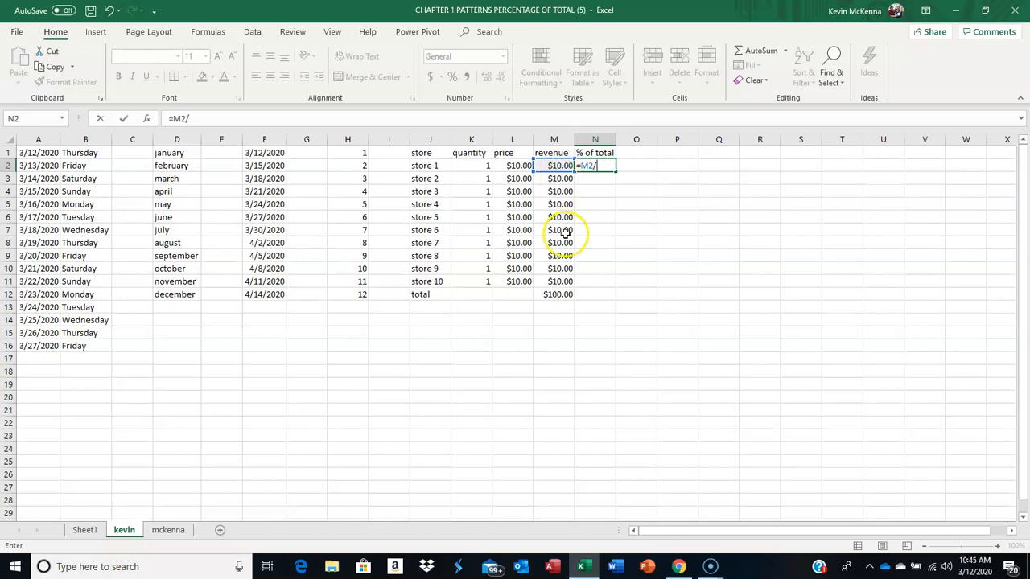
{"action": "left_click", "coordinate": [567, 293]}
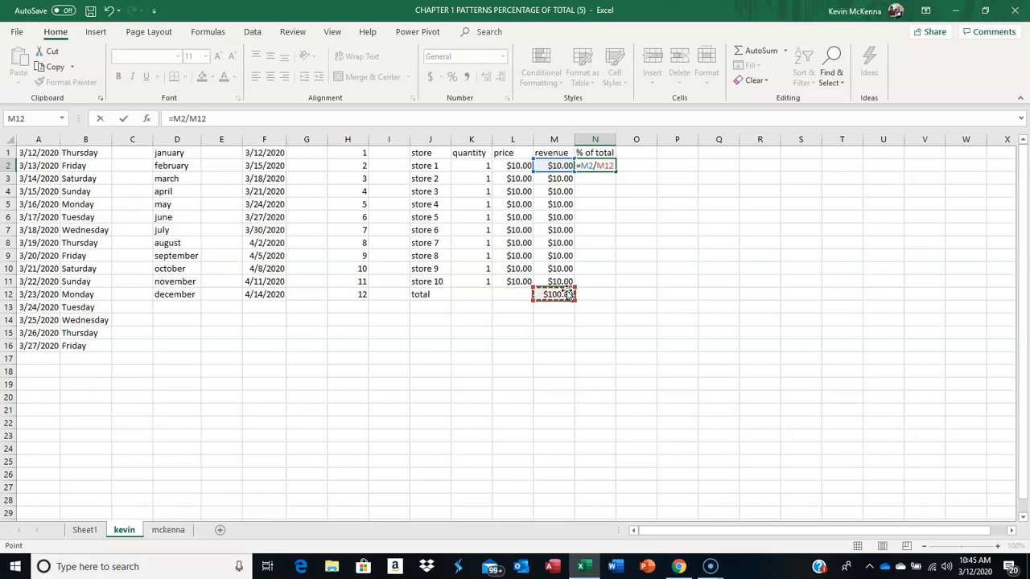
{"action": "left_click", "coordinate": [123, 118]}
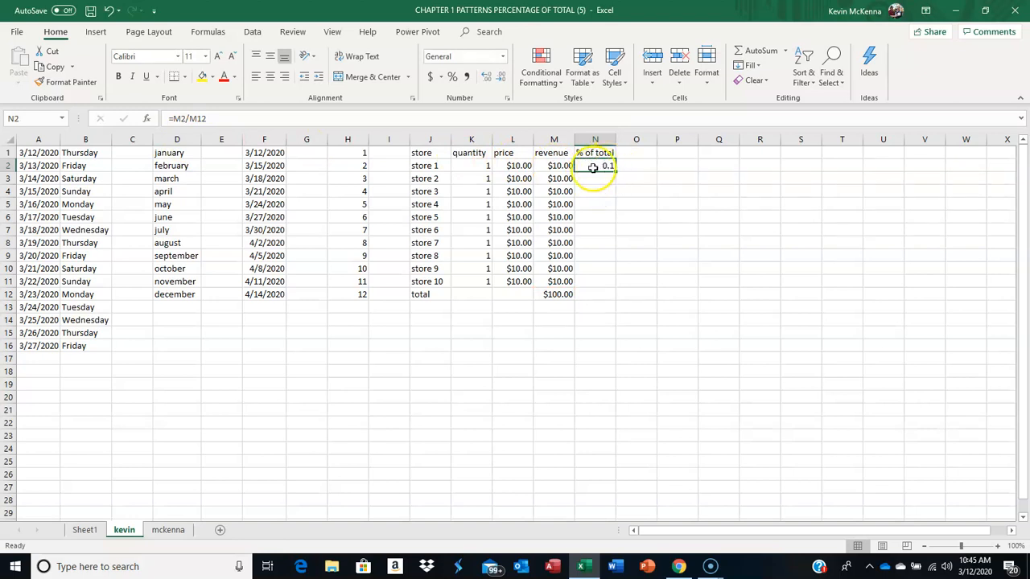
Step: Format N2 as a percentage with two decimal places
{"action": "left_click", "coordinate": [453, 78]}
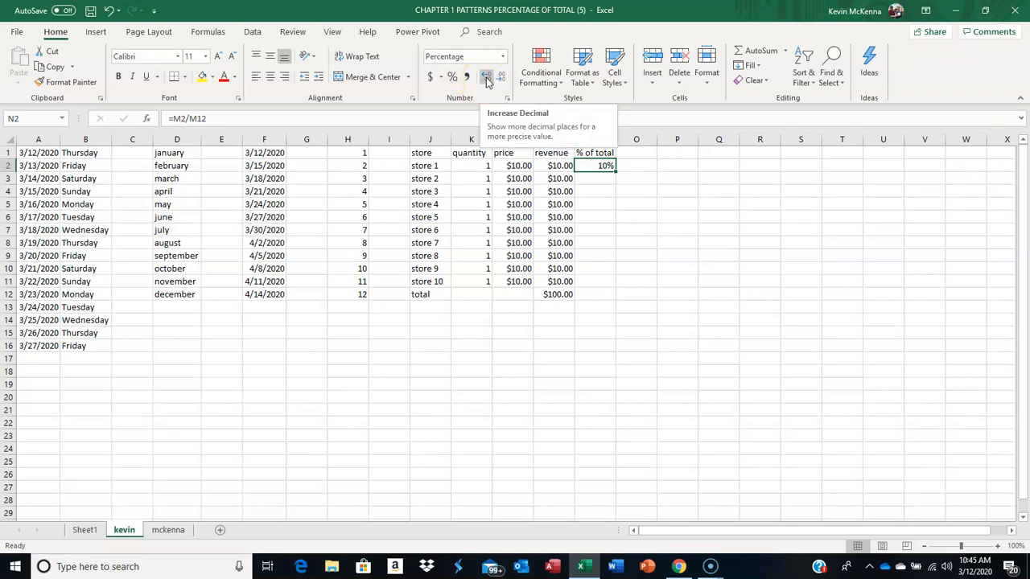
{"action": "left_click", "coordinate": [487, 78]}
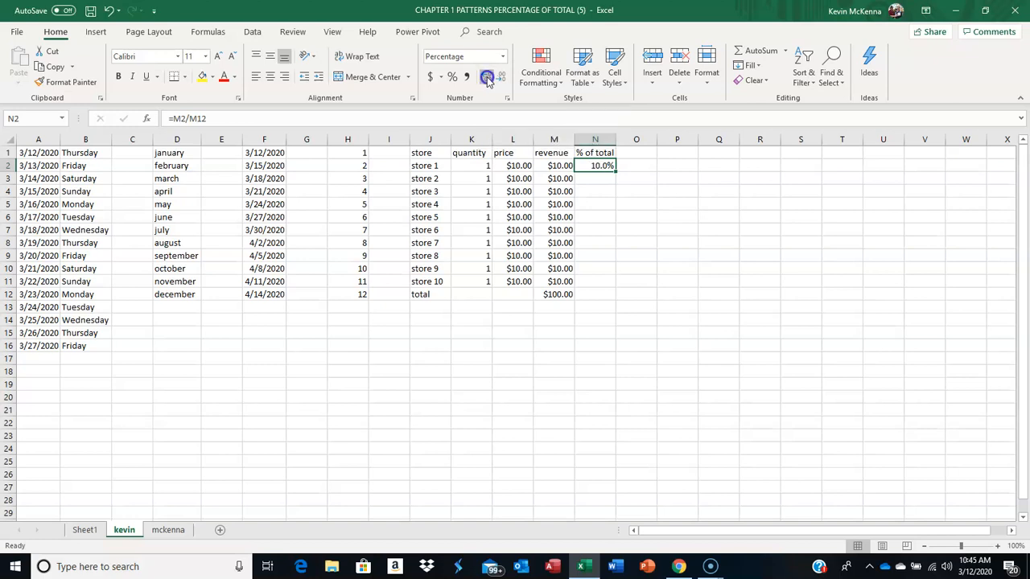
{"action": "left_click", "coordinate": [486, 78]}
Step: Check the cell references in N2's percentage formula and copy the formula down through N11
{"action": "double_click", "coordinate": [591, 164]}
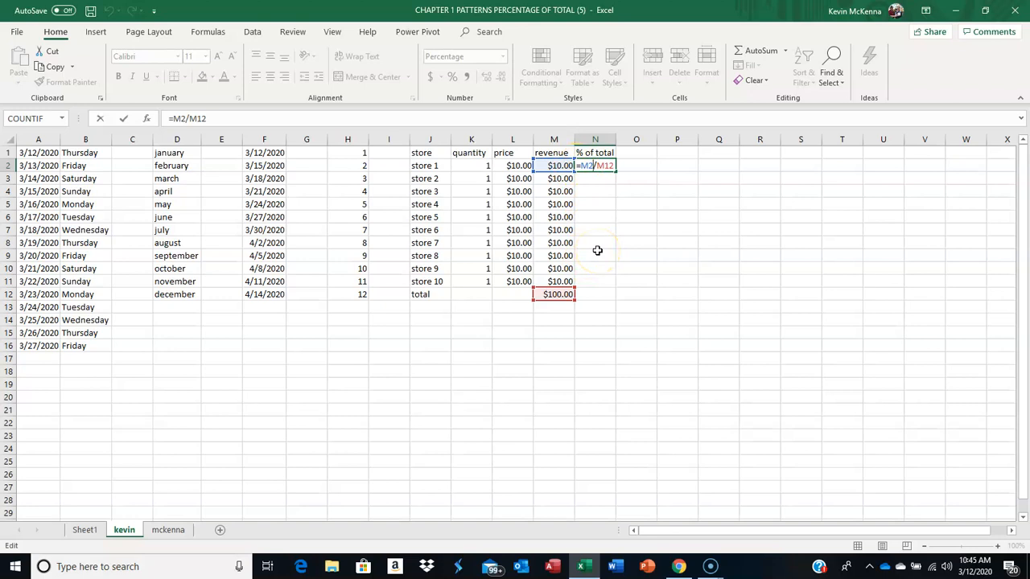
{"action": "key", "text": "Escape"}
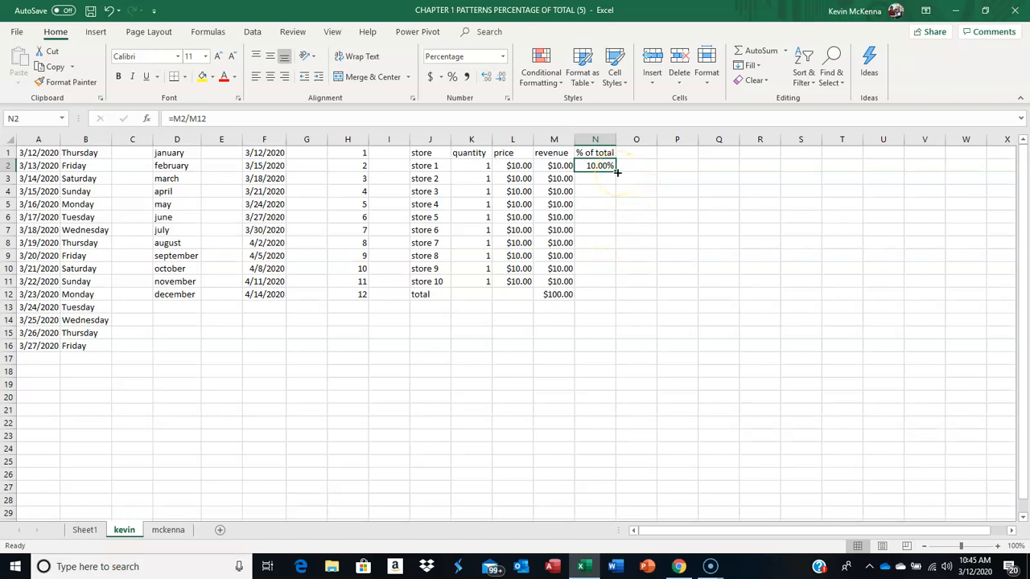
{"action": "left_click_drag", "start_coordinate": [617, 173], "coordinate": [608, 287]}
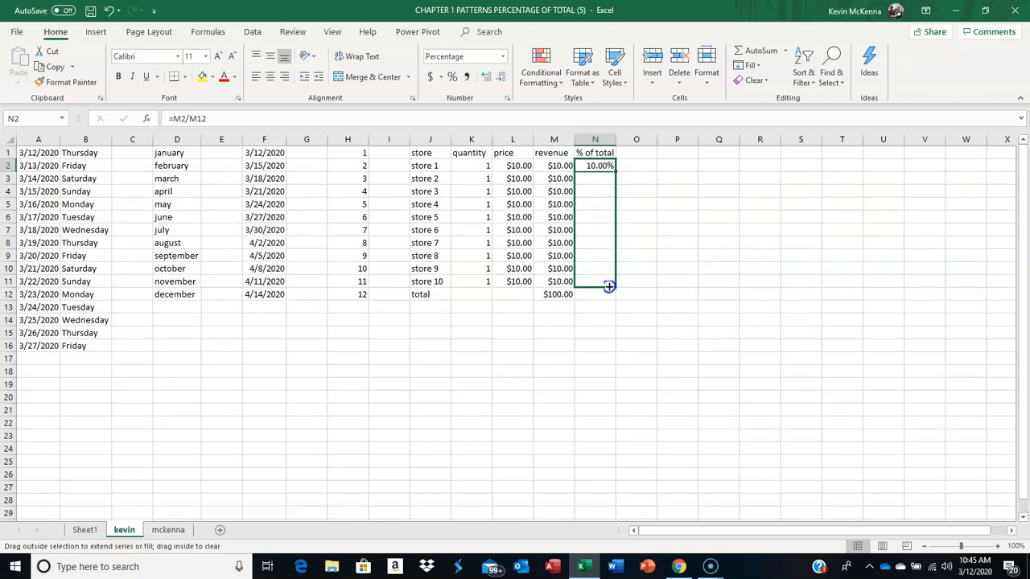
{"action": "left_click_drag", "start_coordinate": [609, 286], "coordinate": [608, 286]}
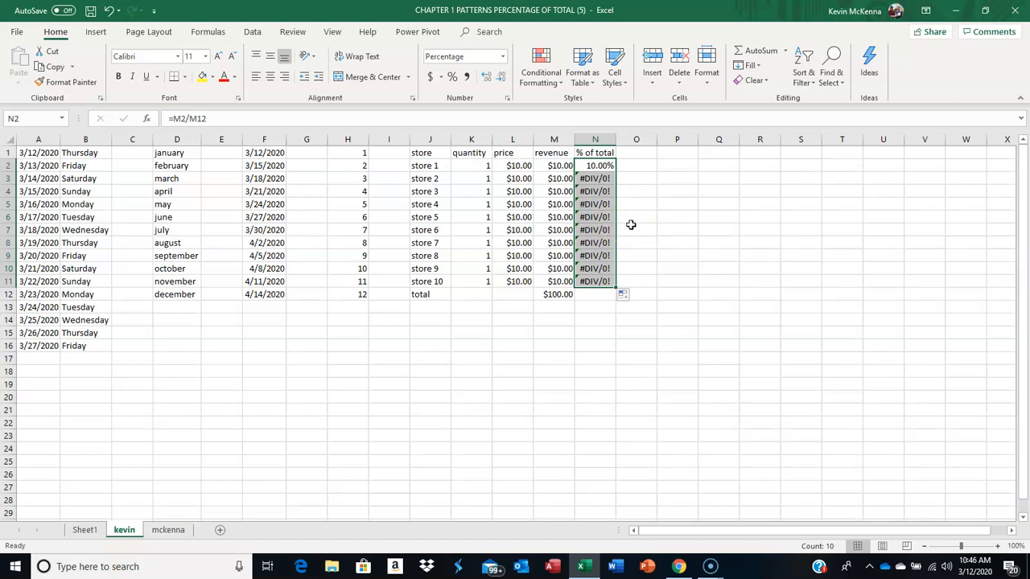
Step: Examine the cell references in N3's copied formula and compare them with the total in M12 and the formula in N2
{"action": "left_click", "coordinate": [591, 177]}
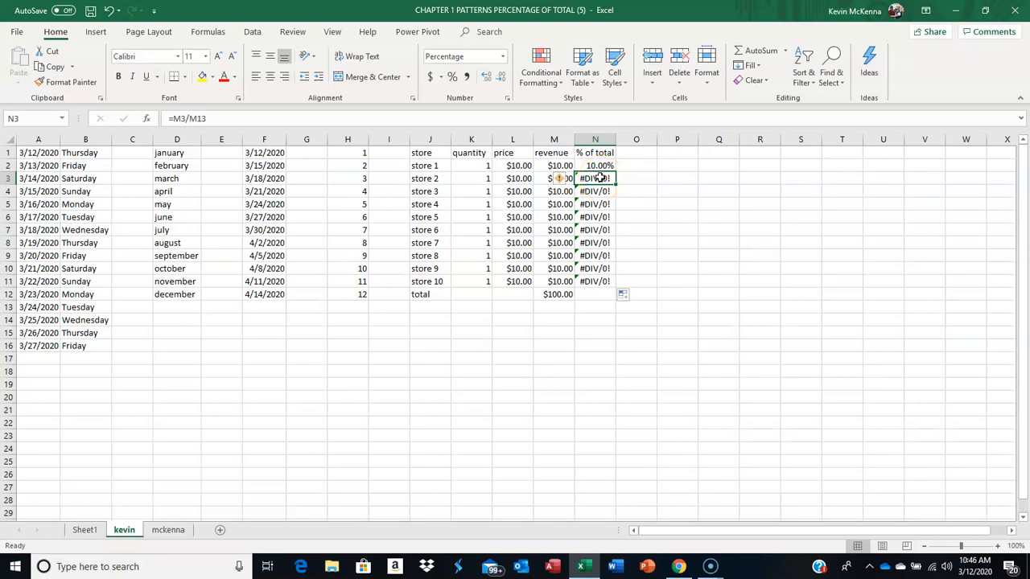
{"action": "double_click", "coordinate": [599, 177]}
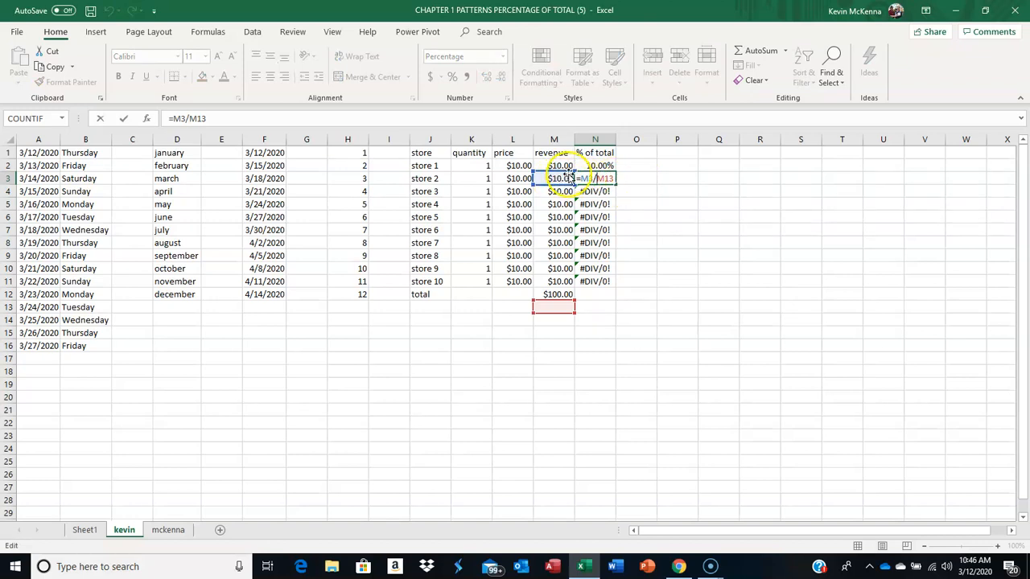
{"action": "left_click", "coordinate": [562, 308]}
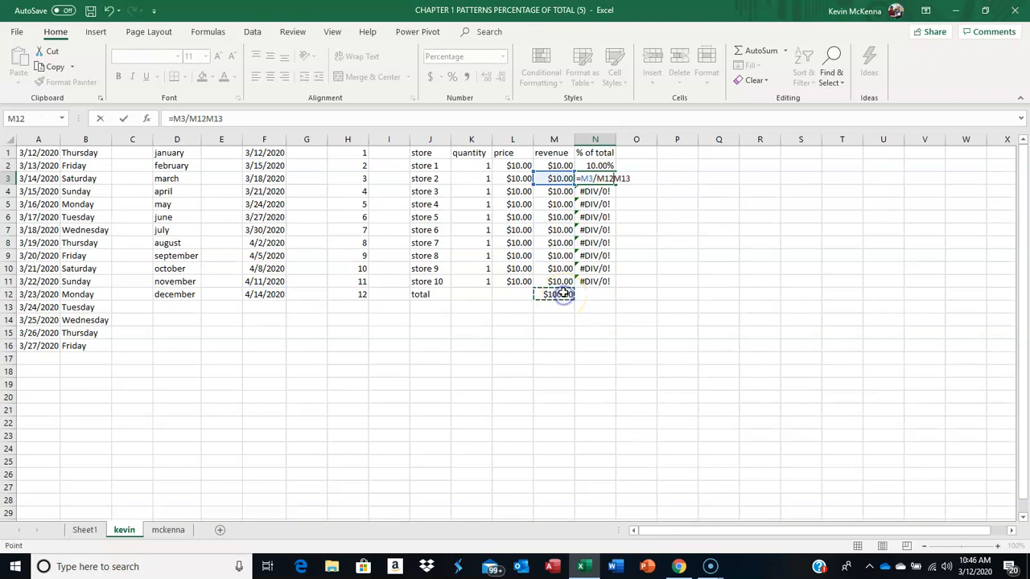
{"action": "key", "text": "Escape"}
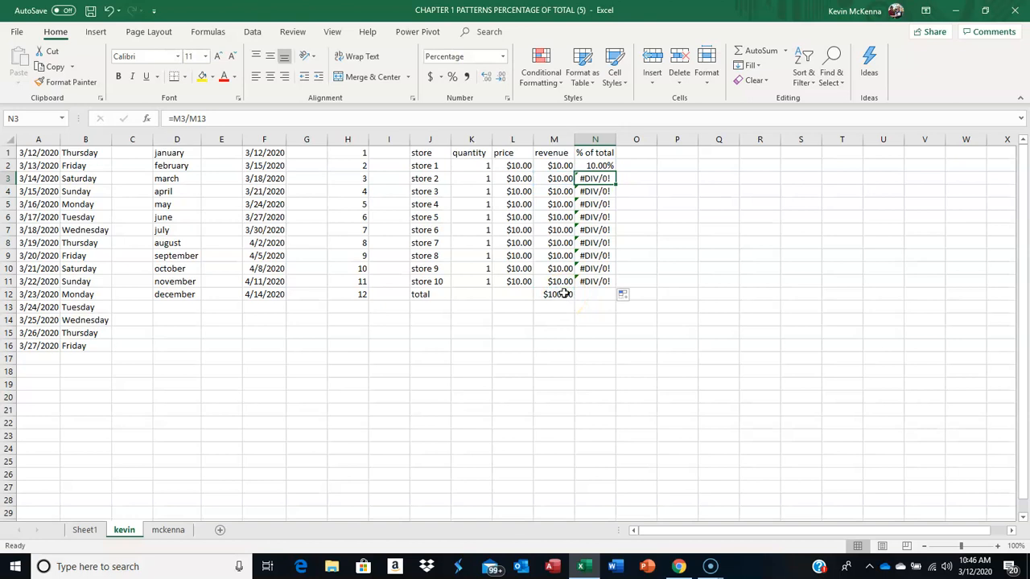
{"action": "left_click", "coordinate": [558, 293]}
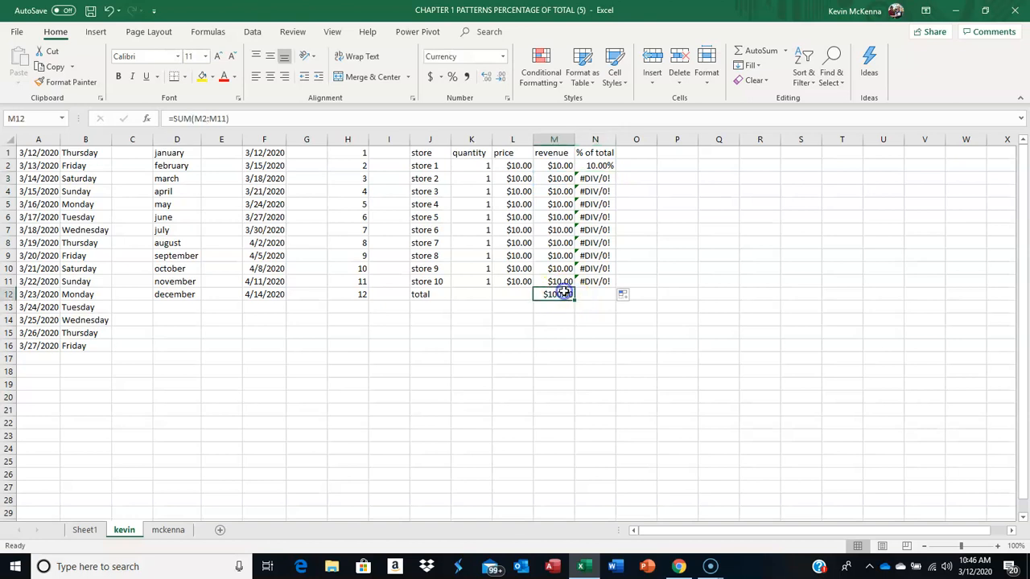
{"action": "left_click", "coordinate": [605, 167]}
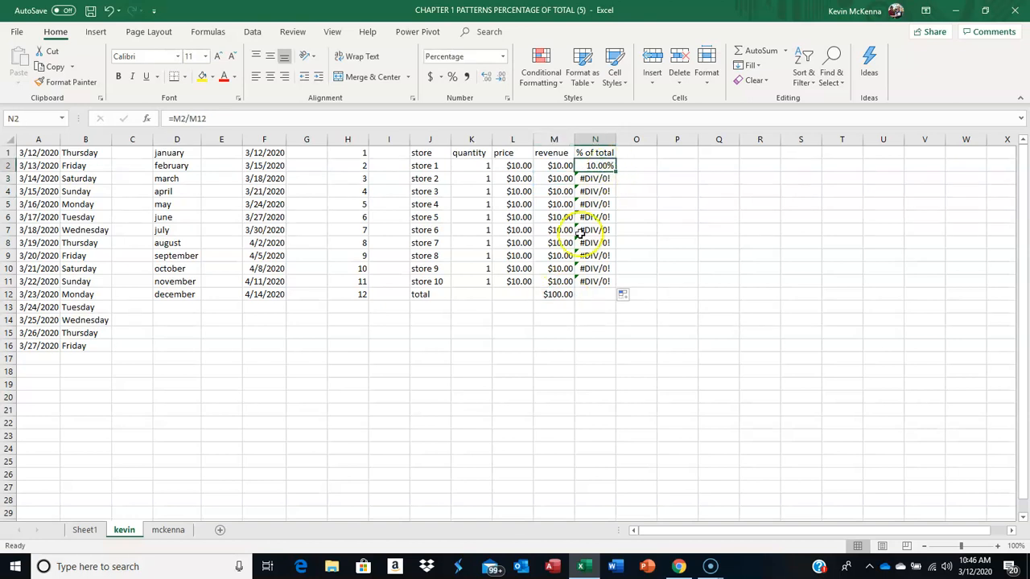
Step: Examine the cell references in N4's and N5's copied percentage formulas against the revenue total in M12 and the original formula in N2
{"action": "left_click", "coordinate": [566, 295]}
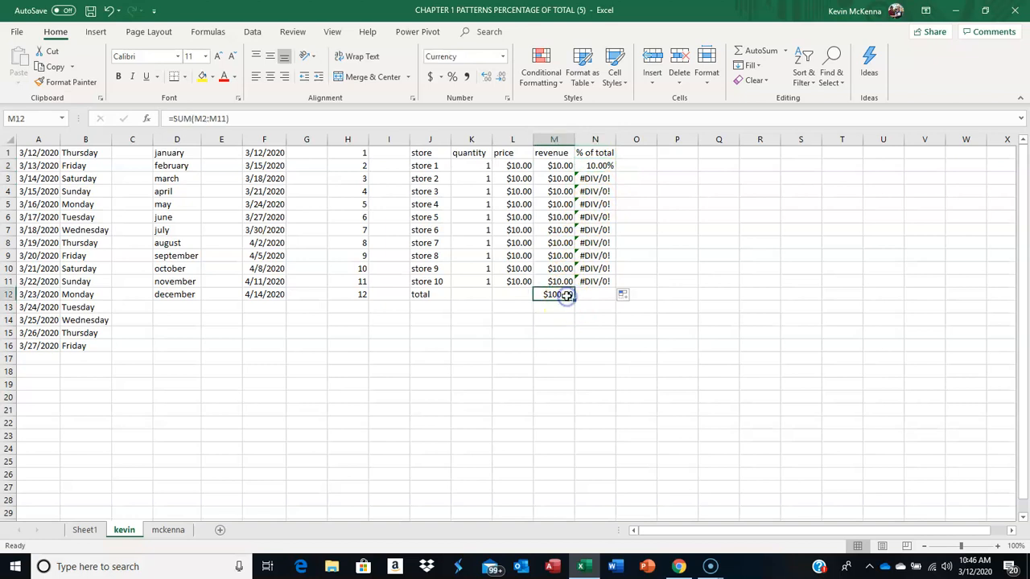
{"action": "left_click", "coordinate": [600, 191]}
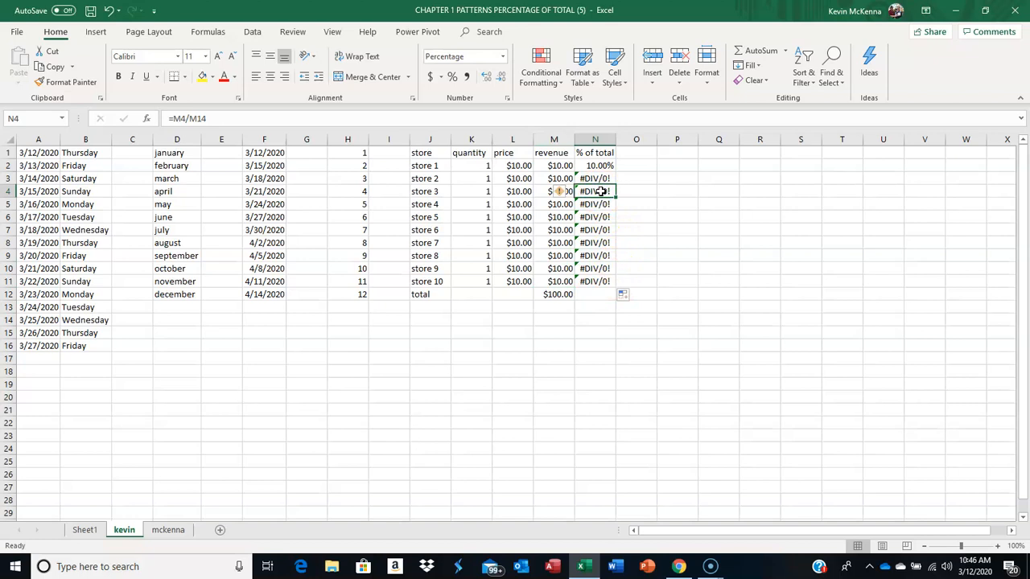
{"action": "double_click", "coordinate": [600, 192]}
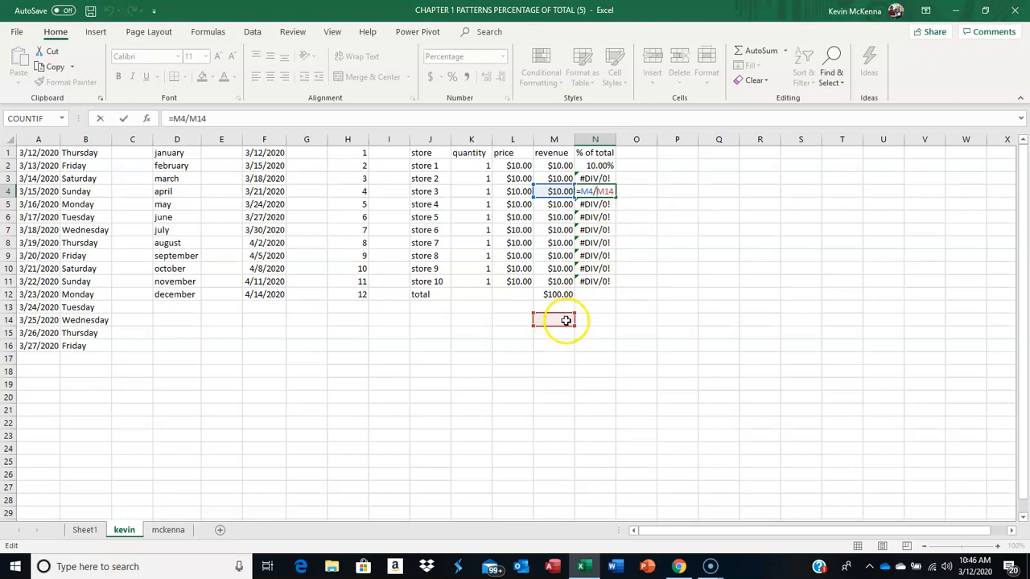
{"action": "key", "text": "ctrl+Return"}
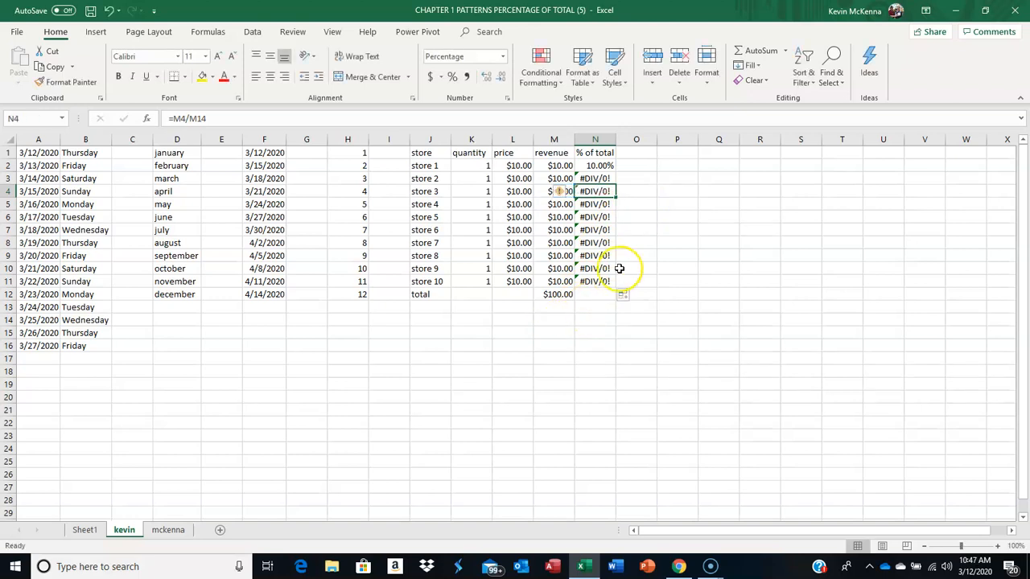
{"action": "double_click", "coordinate": [595, 206]}
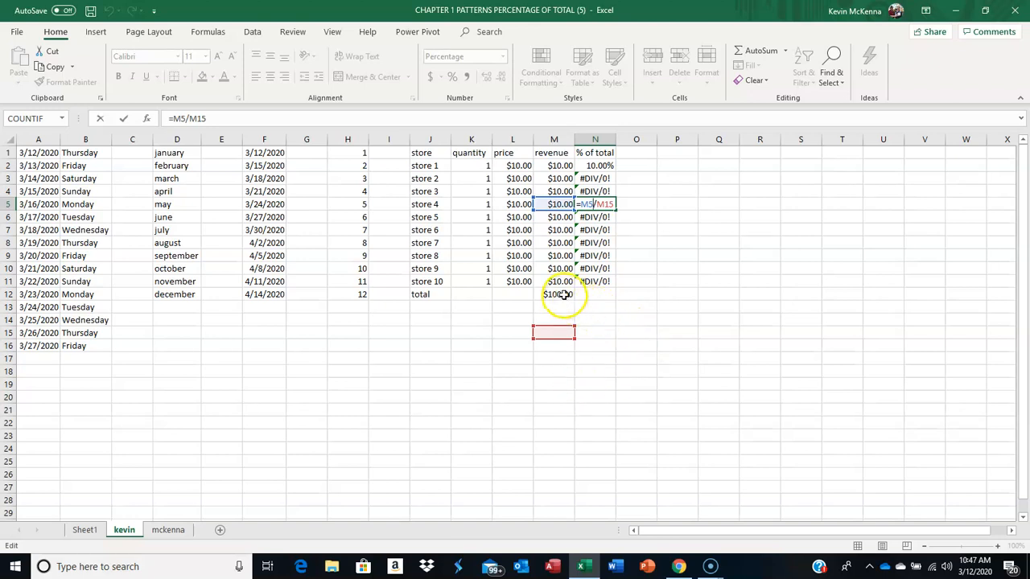
{"action": "left_click", "coordinate": [600, 167]}
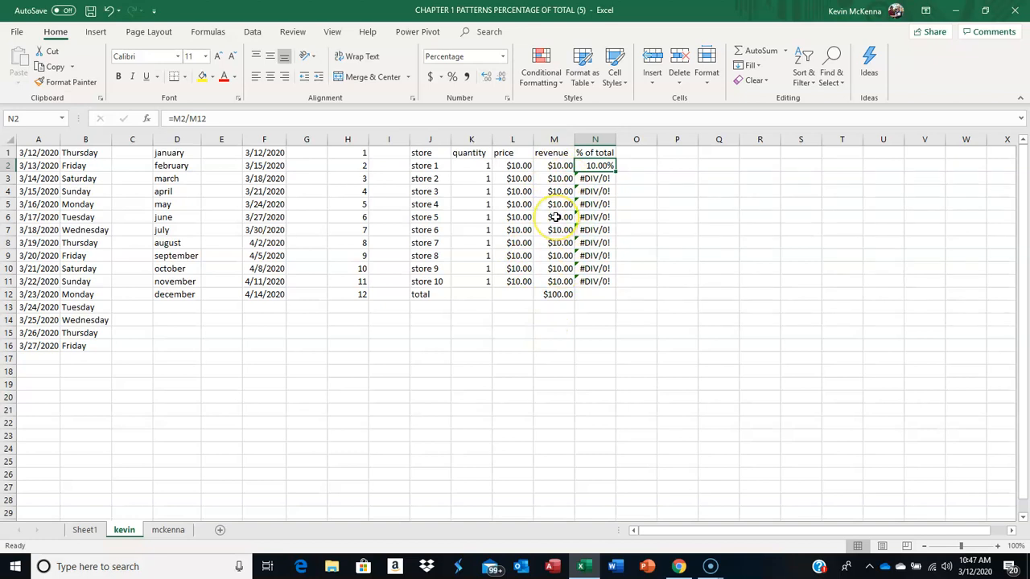
Step: Highlight the revenue total in cell M12 with a yellow fill
{"action": "left_click", "coordinate": [558, 295]}
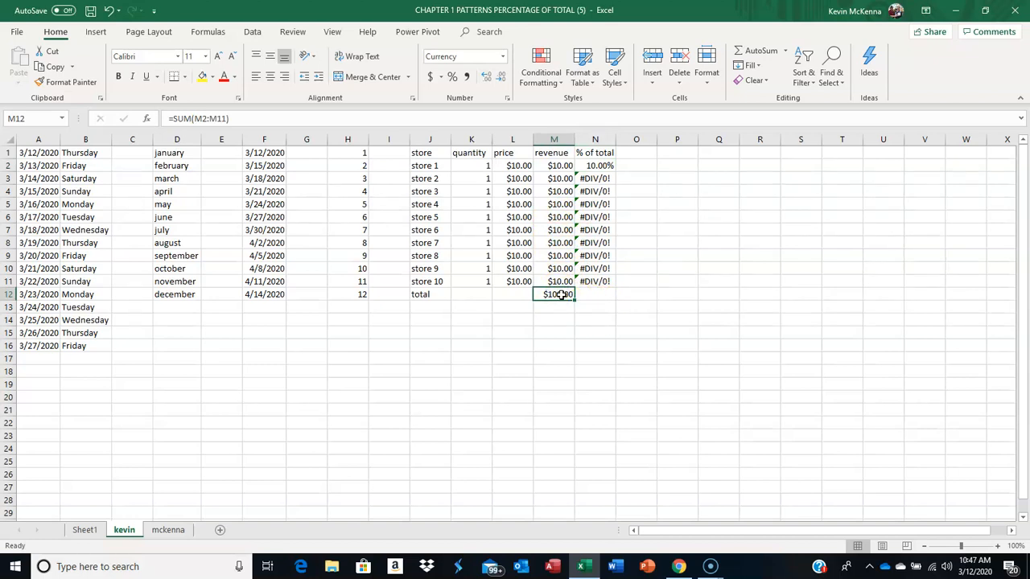
{"action": "left_click", "coordinate": [204, 78]}
Step: Make the total's reference absolute in N2's percentage formula so that it reads =M2/$M$12
{"action": "left_click", "coordinate": [601, 166]}
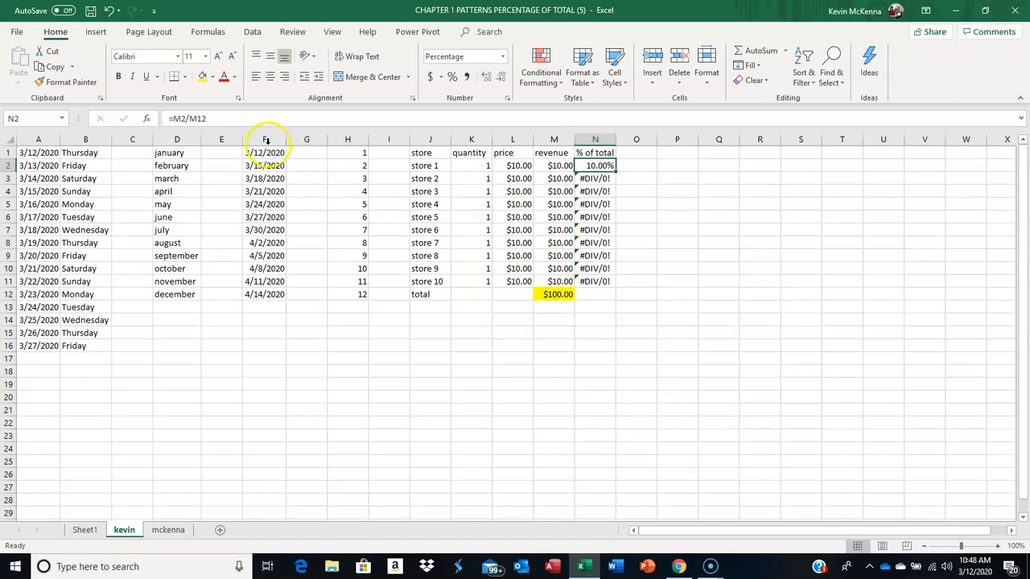
{"action": "left_click", "coordinate": [208, 118]}
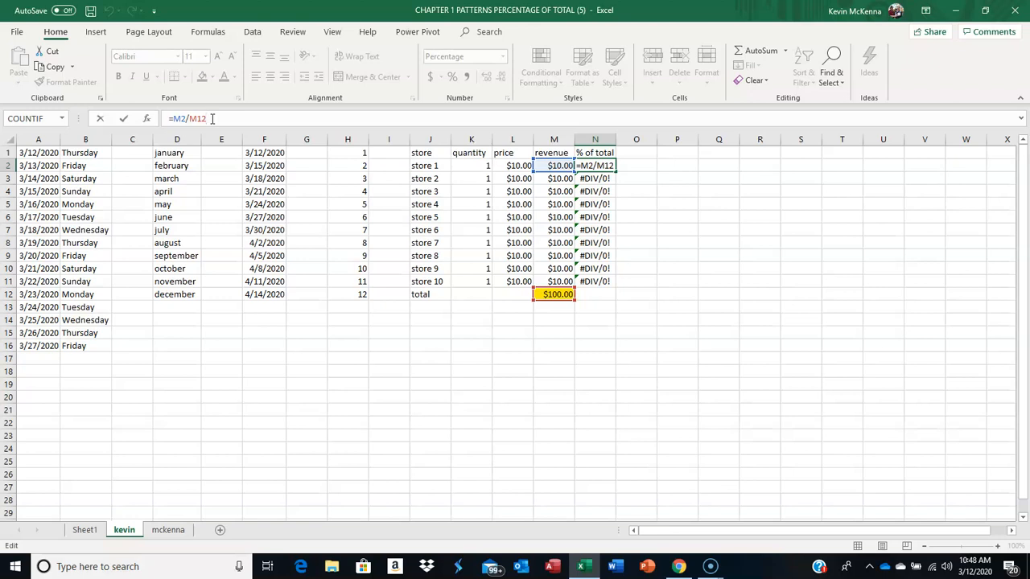
{"action": "key", "text": "F4"}
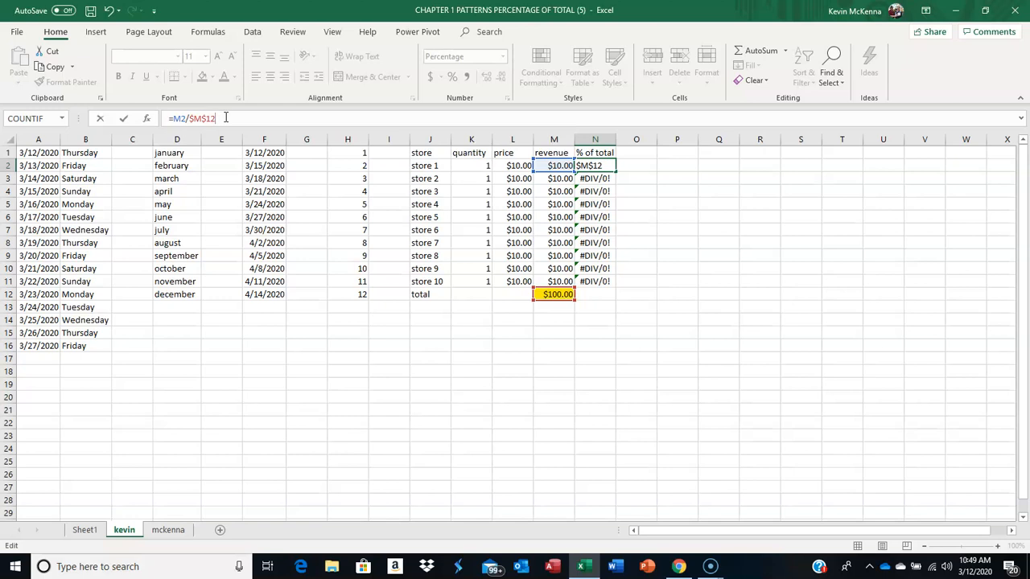
Step: Copy N2's percentage formula down through N11 and check the cell references in N11's copy
{"action": "left_click", "coordinate": [124, 121]}
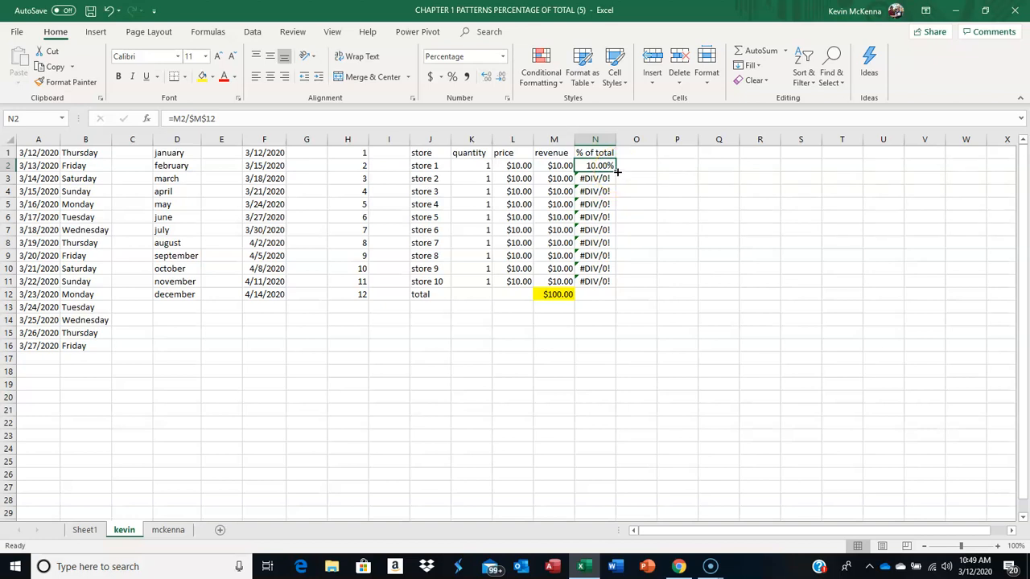
{"action": "left_click_drag", "start_coordinate": [616, 172], "coordinate": [611, 284]}
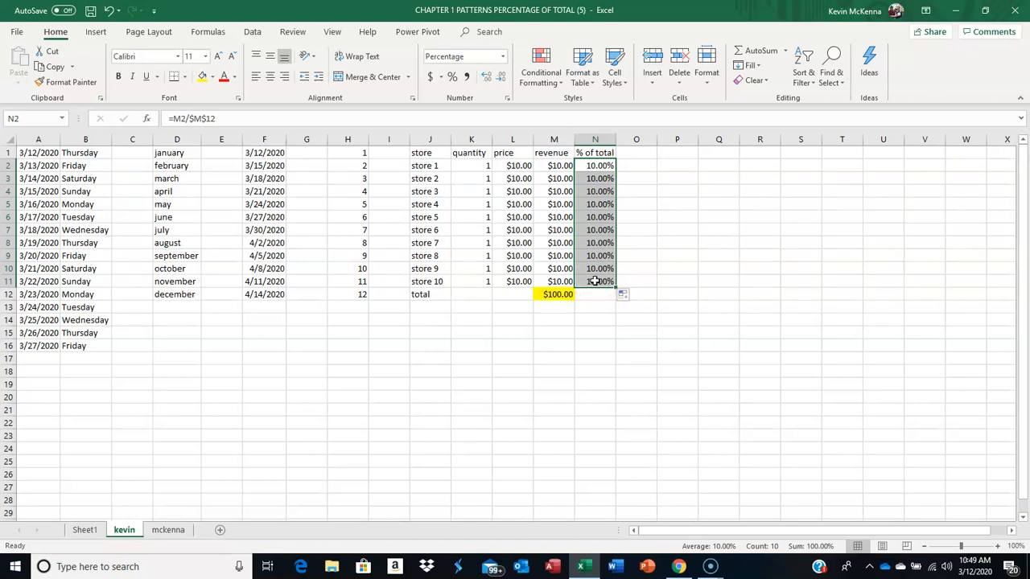
{"action": "double_click", "coordinate": [594, 281]}
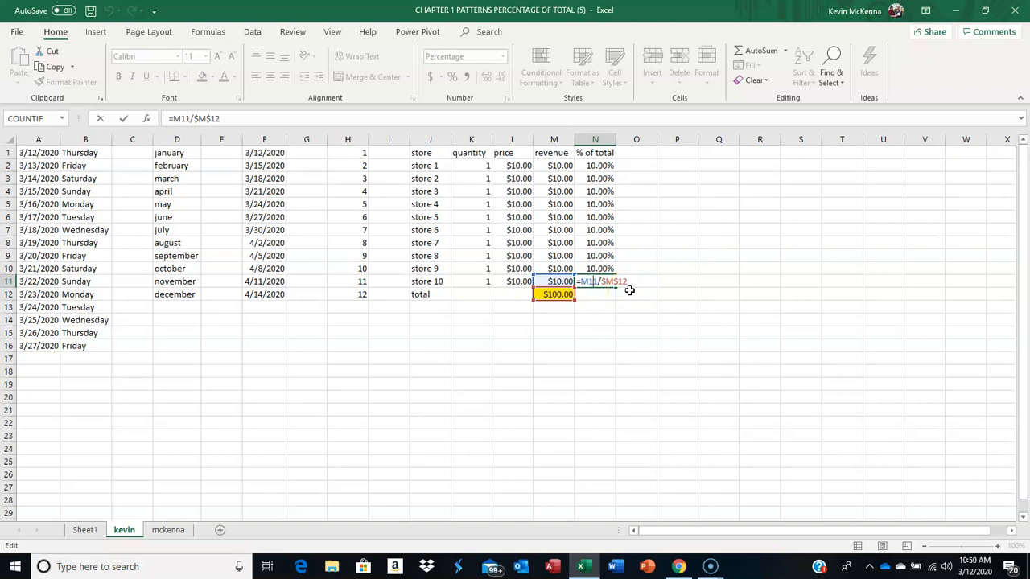
{"action": "key", "text": "ctrl+Return"}
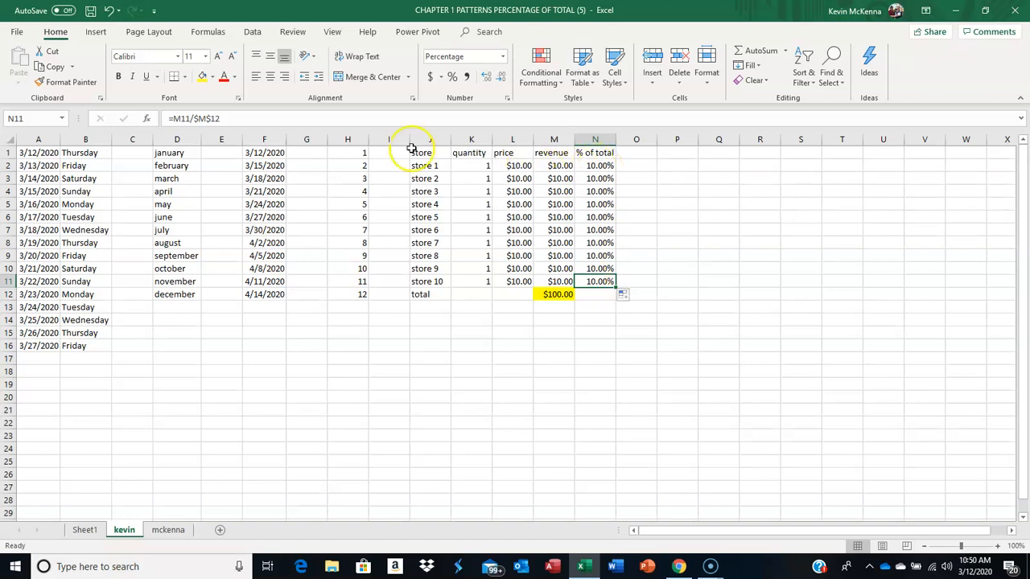
Step: Undo the fill down the % of total column and the absolute-reference edit in N2
{"action": "left_click", "coordinate": [109, 11]}
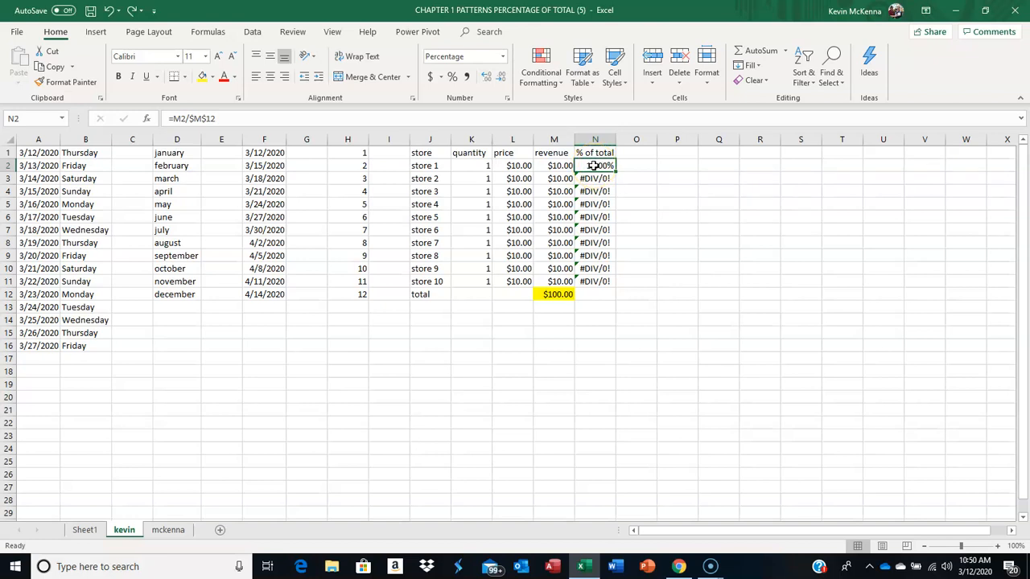
{"action": "left_click", "coordinate": [109, 12]}
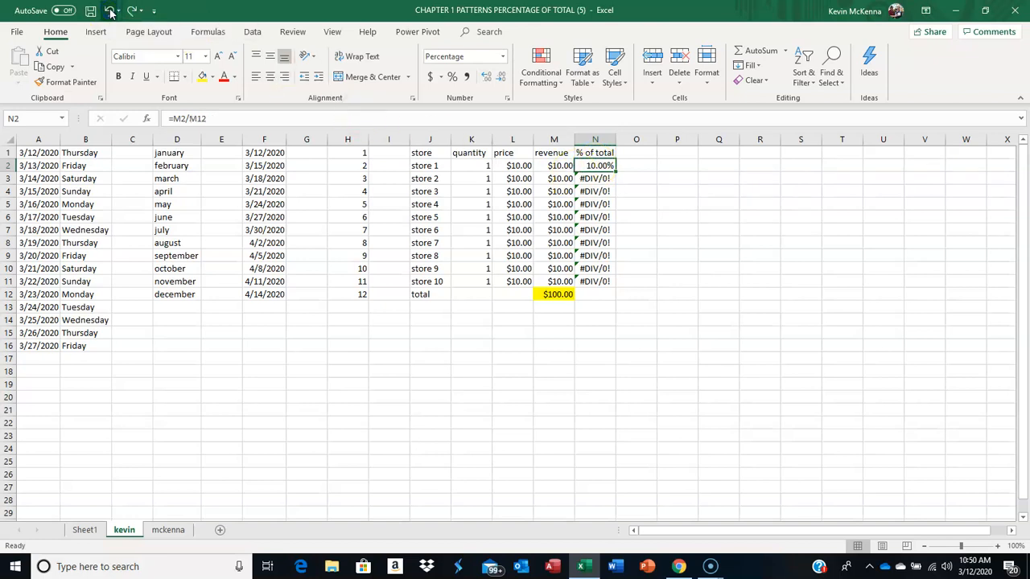
Step: Change the revenue total's reference in N2 to absolute again, making the formula =M2/$M$12
{"action": "left_click", "coordinate": [211, 118]}
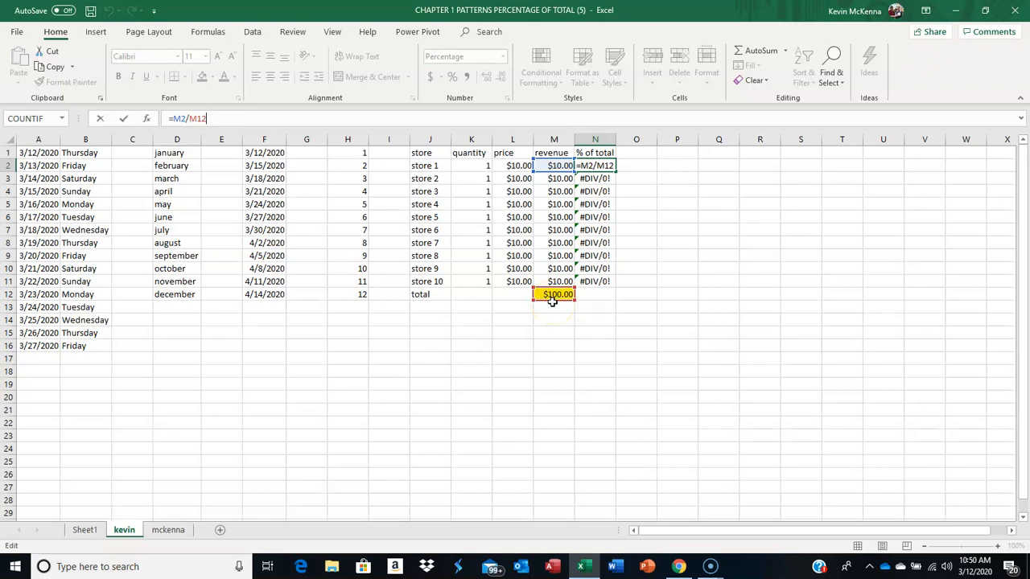
{"action": "left_click", "coordinate": [204, 117]}
{"action": "key", "text": "F4"}
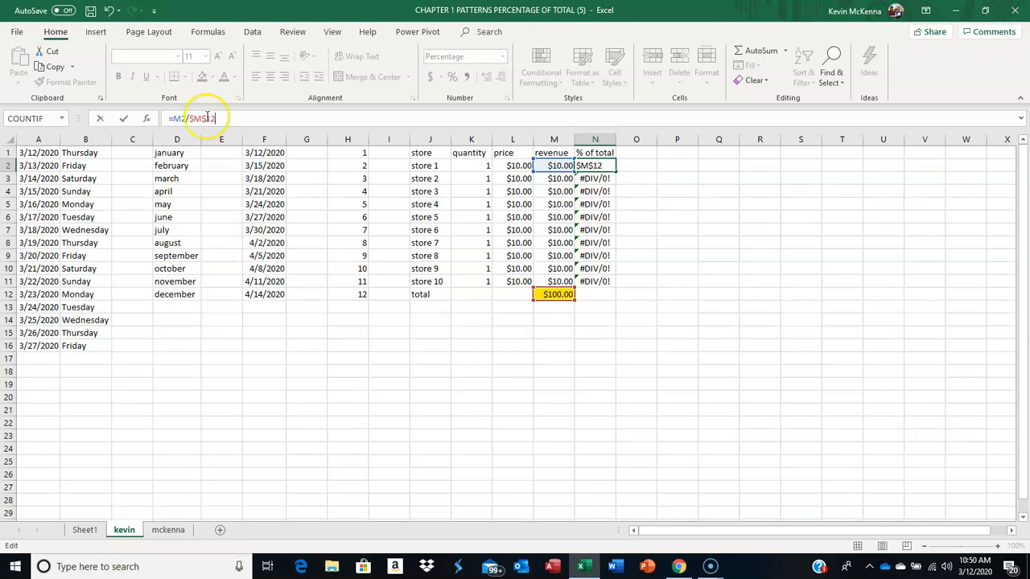
{"action": "left_click", "coordinate": [126, 119]}
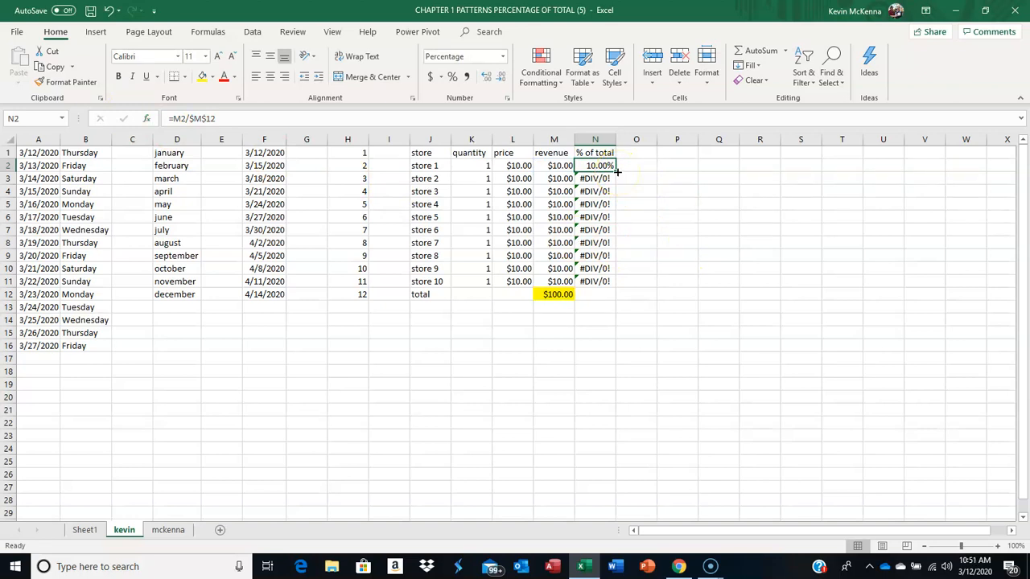
Step: Fill the percentage formula from N2 down to N11 for all ten stores and inspect the references in store 10's formula
{"action": "left_click_drag", "start_coordinate": [617, 172], "coordinate": [616, 286]}
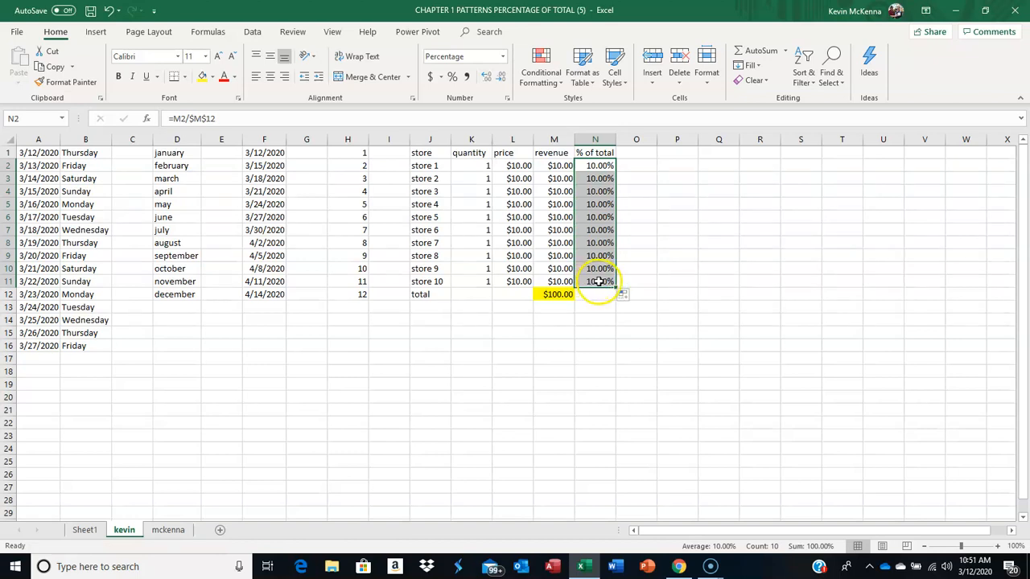
{"action": "left_click", "coordinate": [599, 281]}
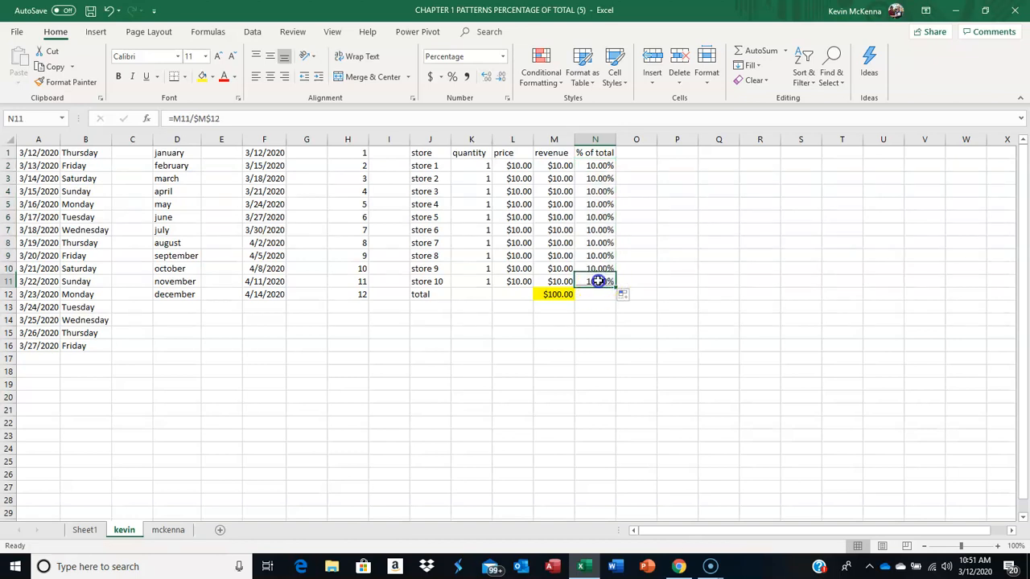
{"action": "double_click", "coordinate": [599, 281]}
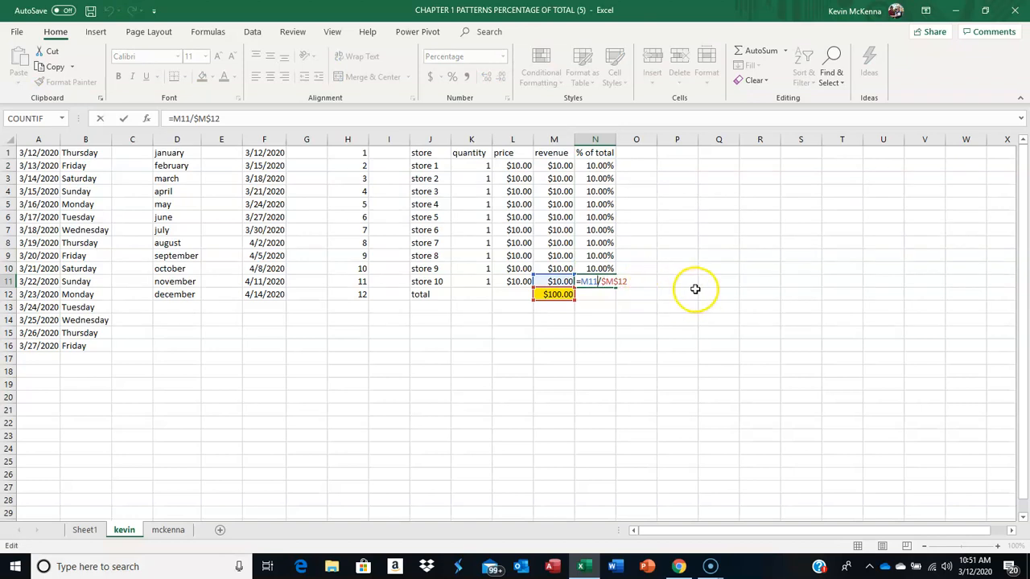
{"action": "key", "text": "Escape"}
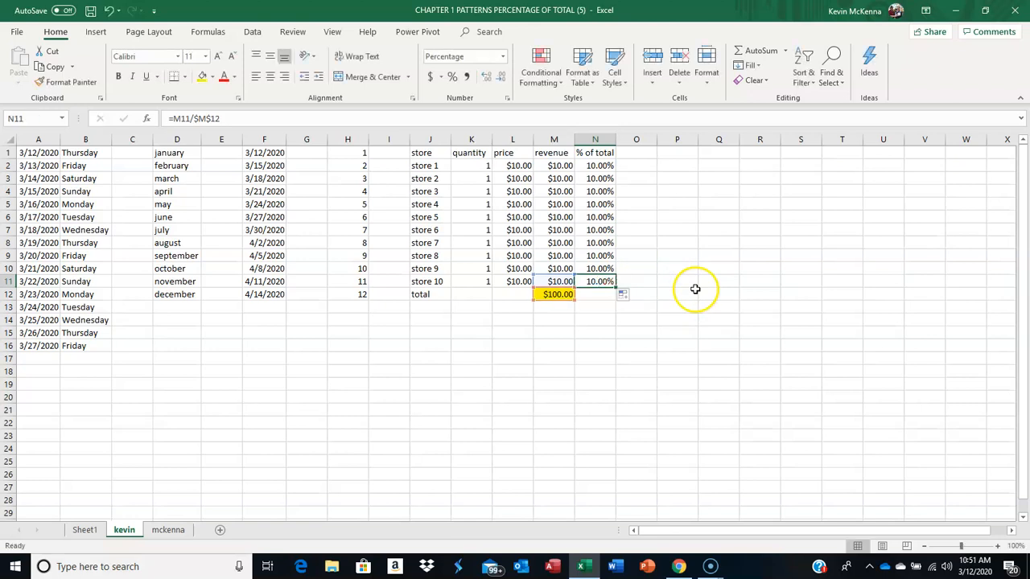